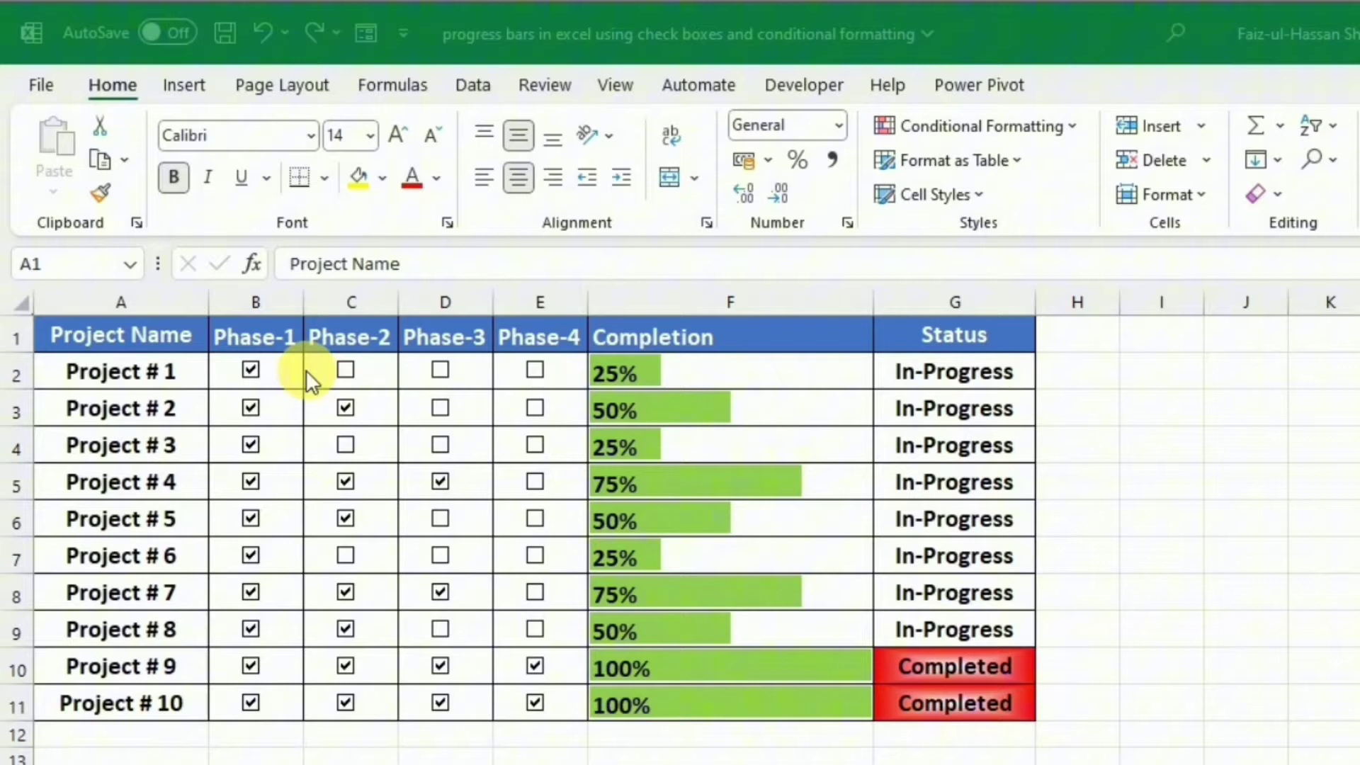
# - Tick the Phase-2, Phase-3 and Phase-4 check boxes for Project # 1
pyautogui.click(344, 371)
pyautogui.click(350, 374)
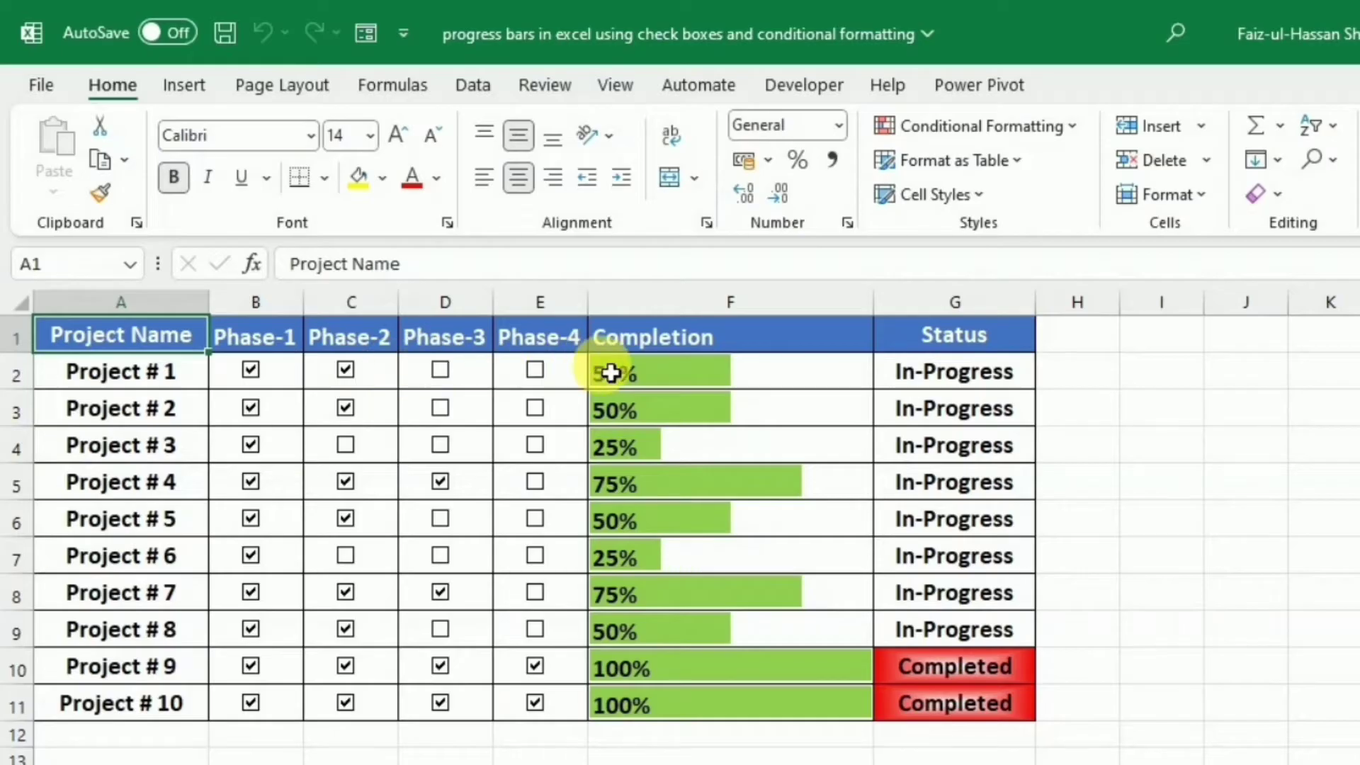
pyautogui.click(440, 371)
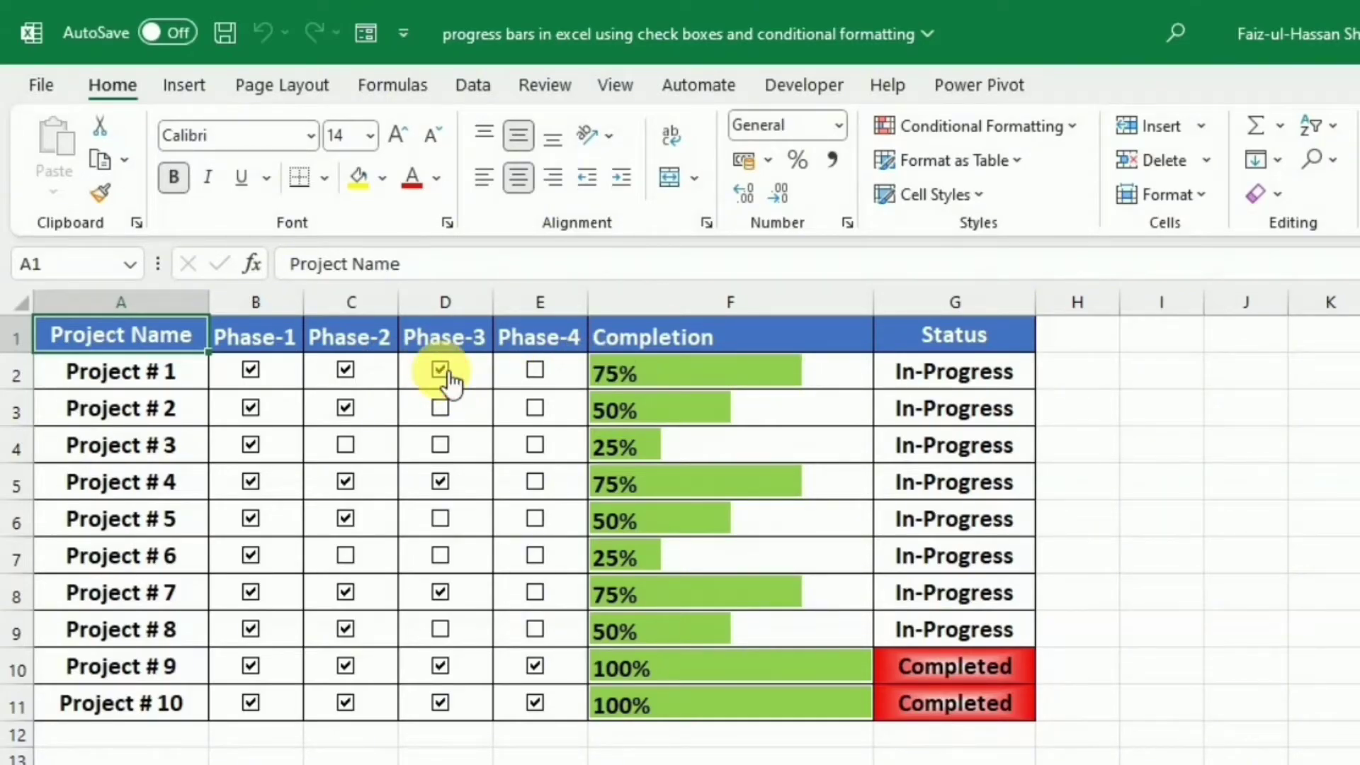
pyautogui.click(536, 370)
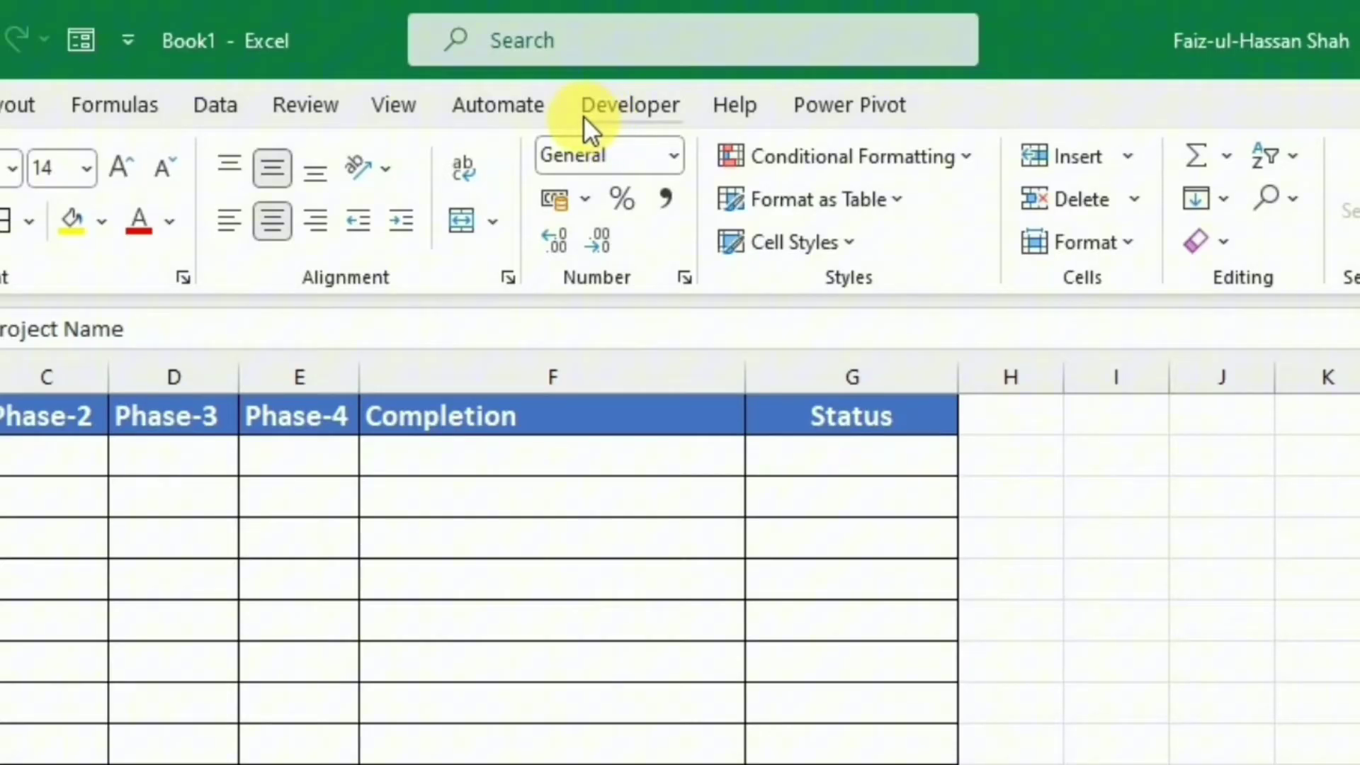
# - Enable the Developer tab under Main Tabs in the Customize the Ribbon settings
pyautogui.rightClick(471, 280)
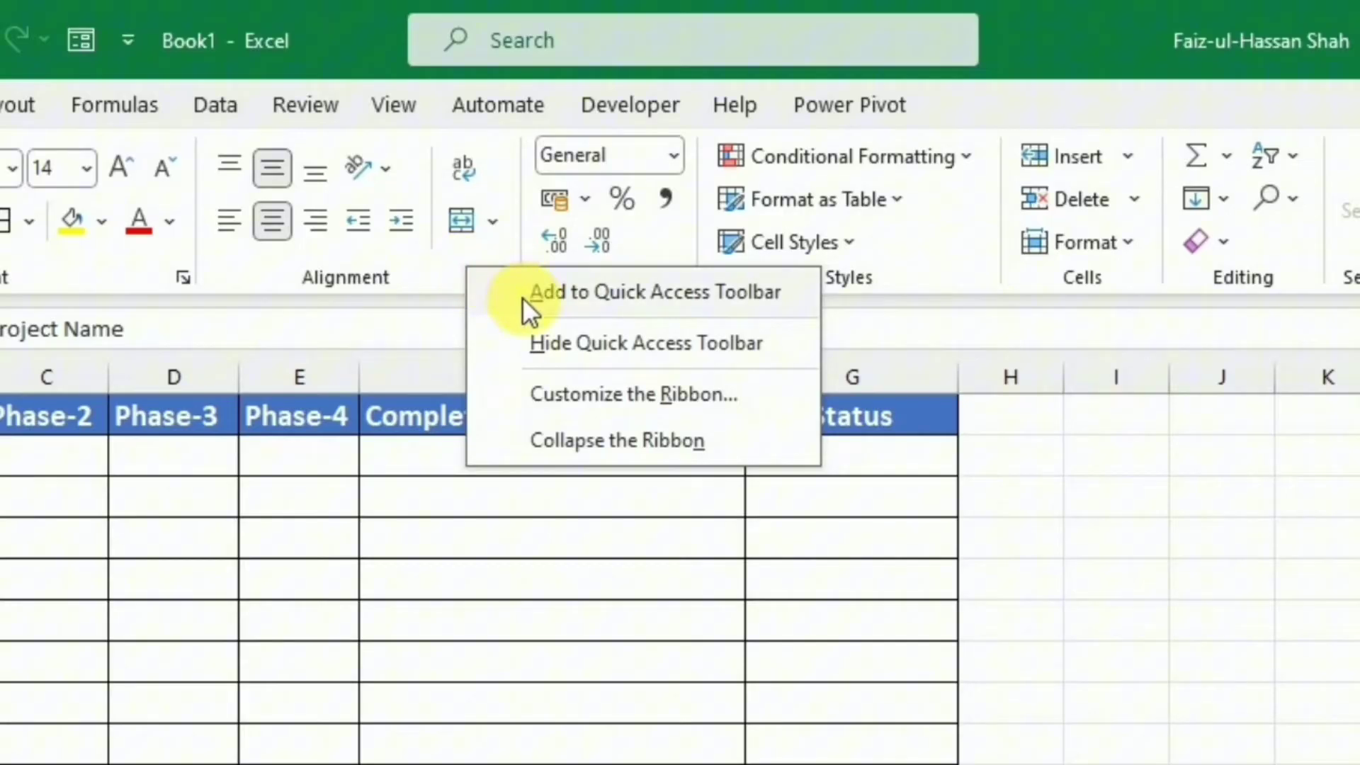
pyautogui.click(552, 393)
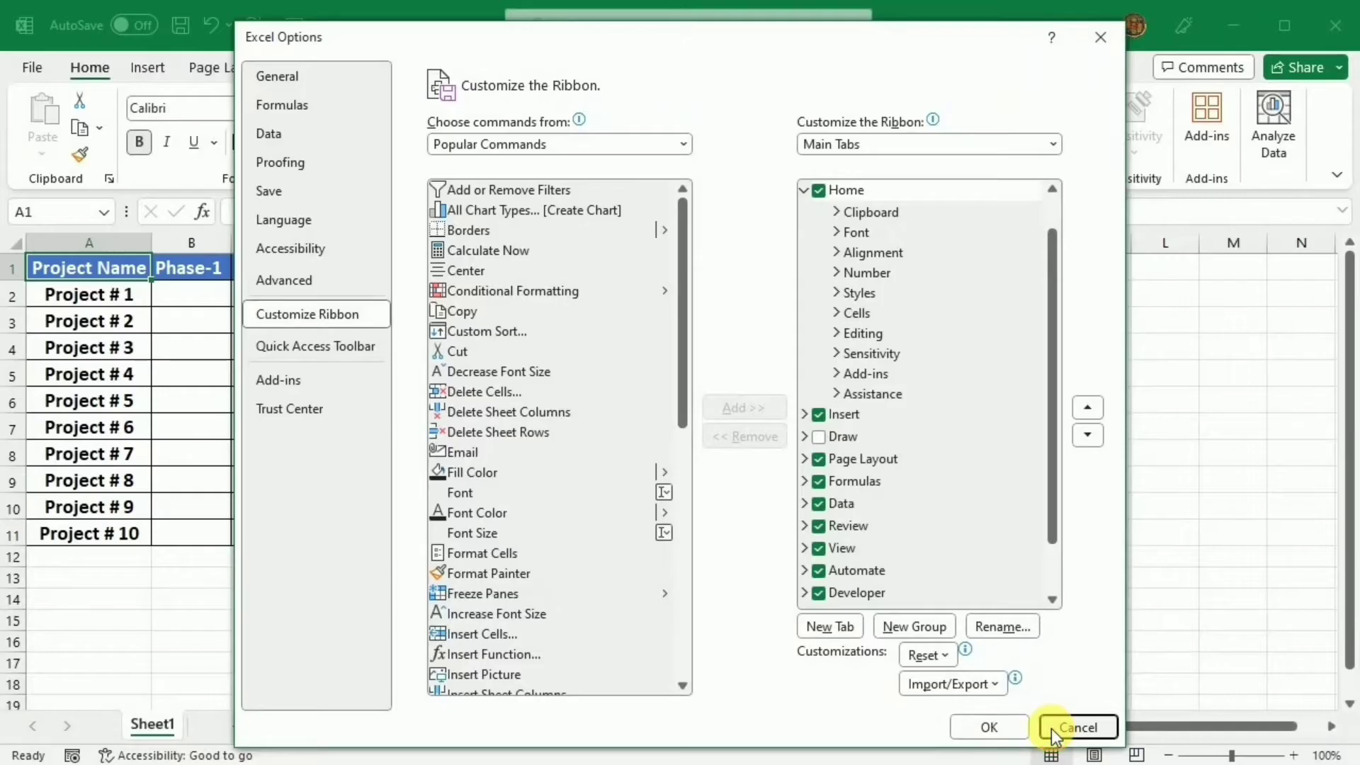
pyautogui.click(1051, 728)
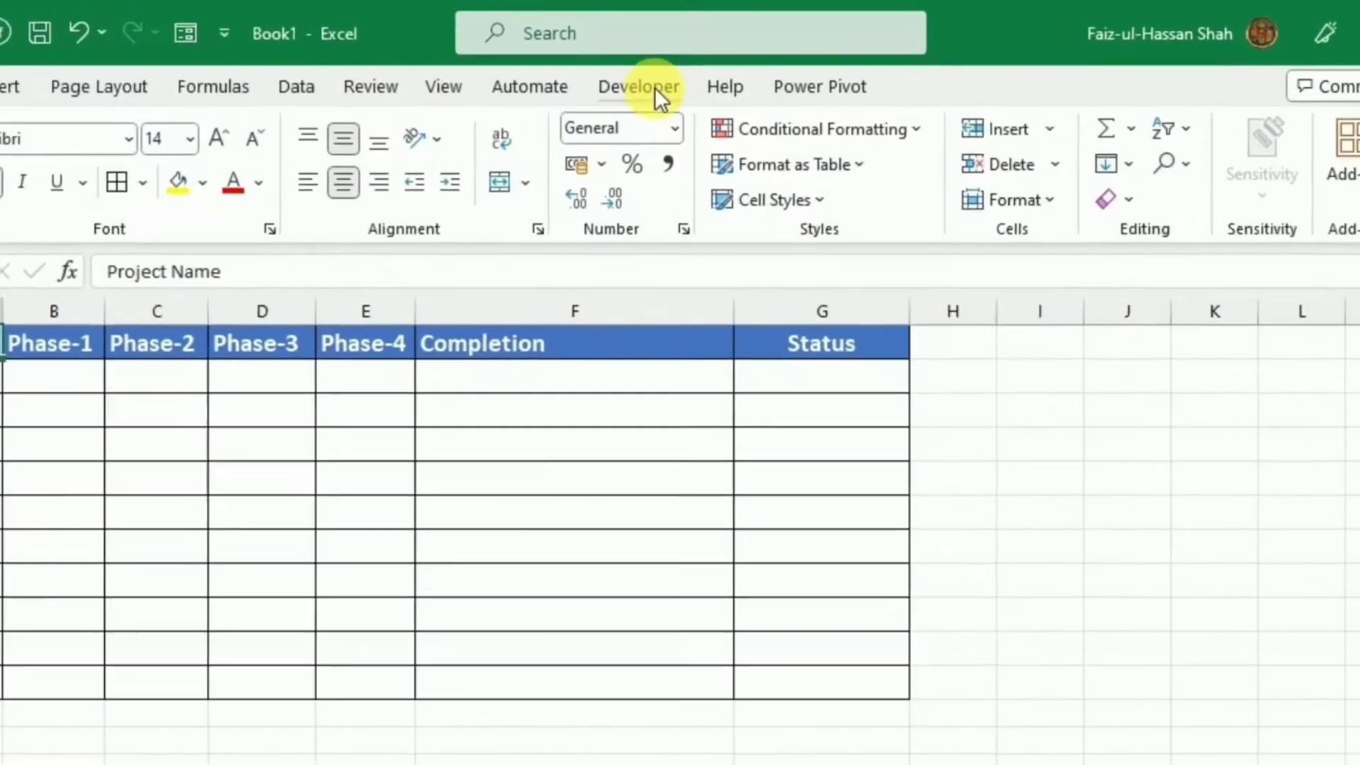
# - Insert a Check Box (Form Control) from the Developer tab into cell B2
pyautogui.click(659, 69)
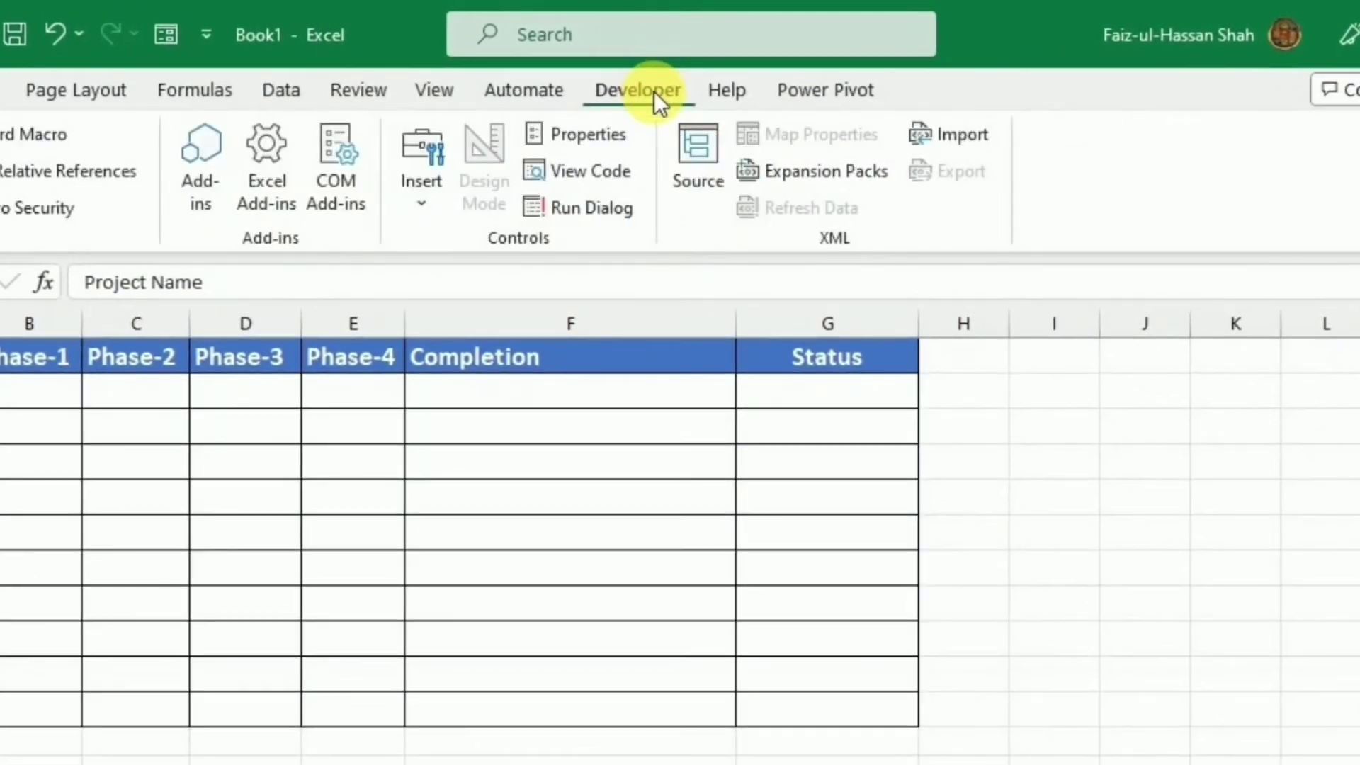
pyautogui.click(420, 201)
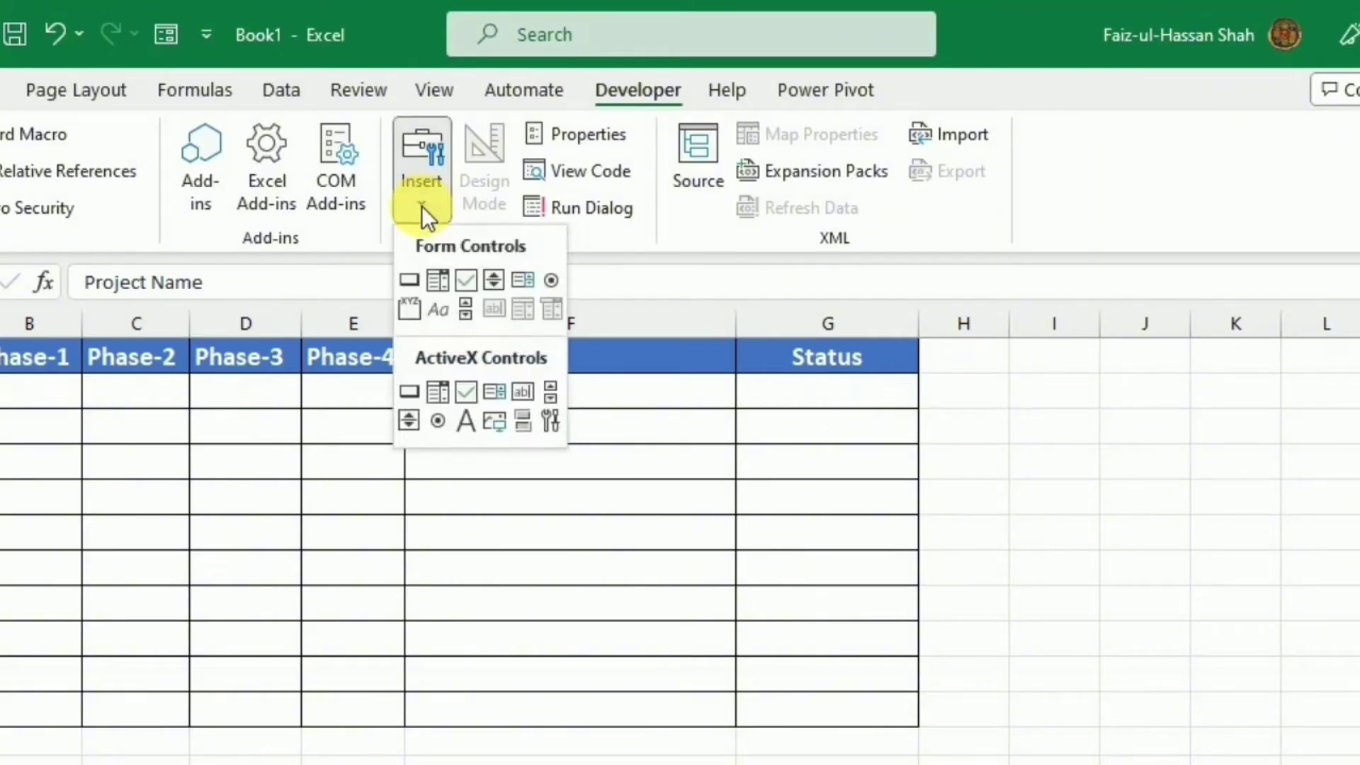
pyautogui.click(463, 286)
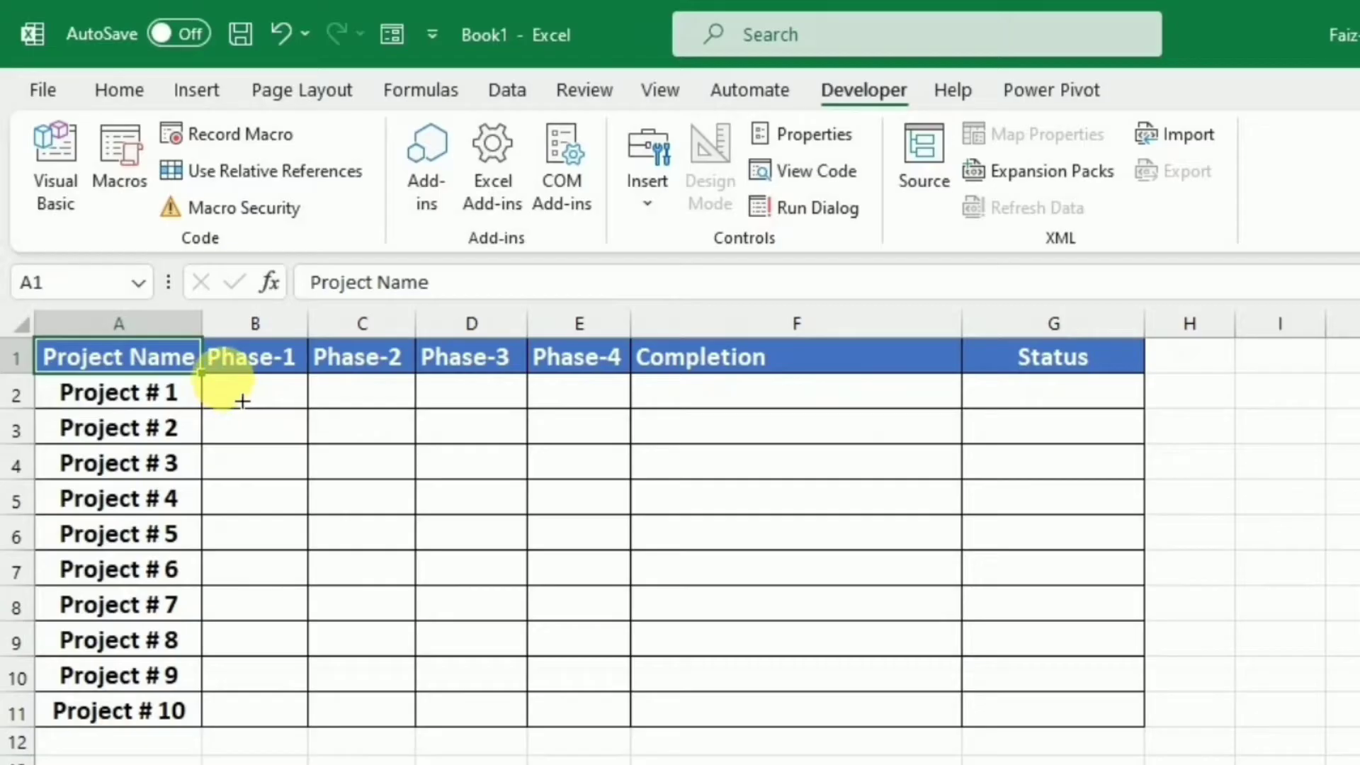
pyautogui.moveTo(221, 381); pyautogui.dragTo(276, 411)
# - Delete the check box's caption text
pyautogui.click(265, 410)
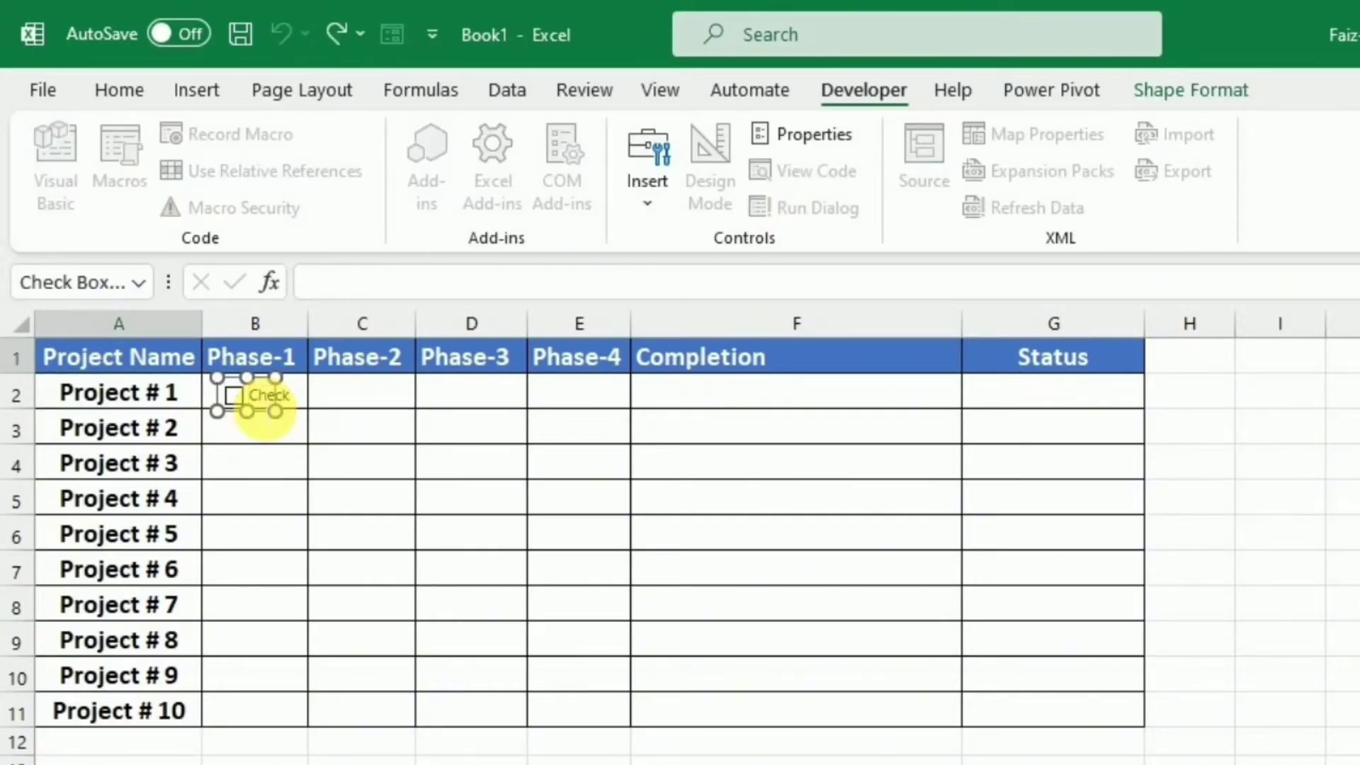
pyautogui.doubleClick(265, 411)
pyautogui.press('BackSpace')
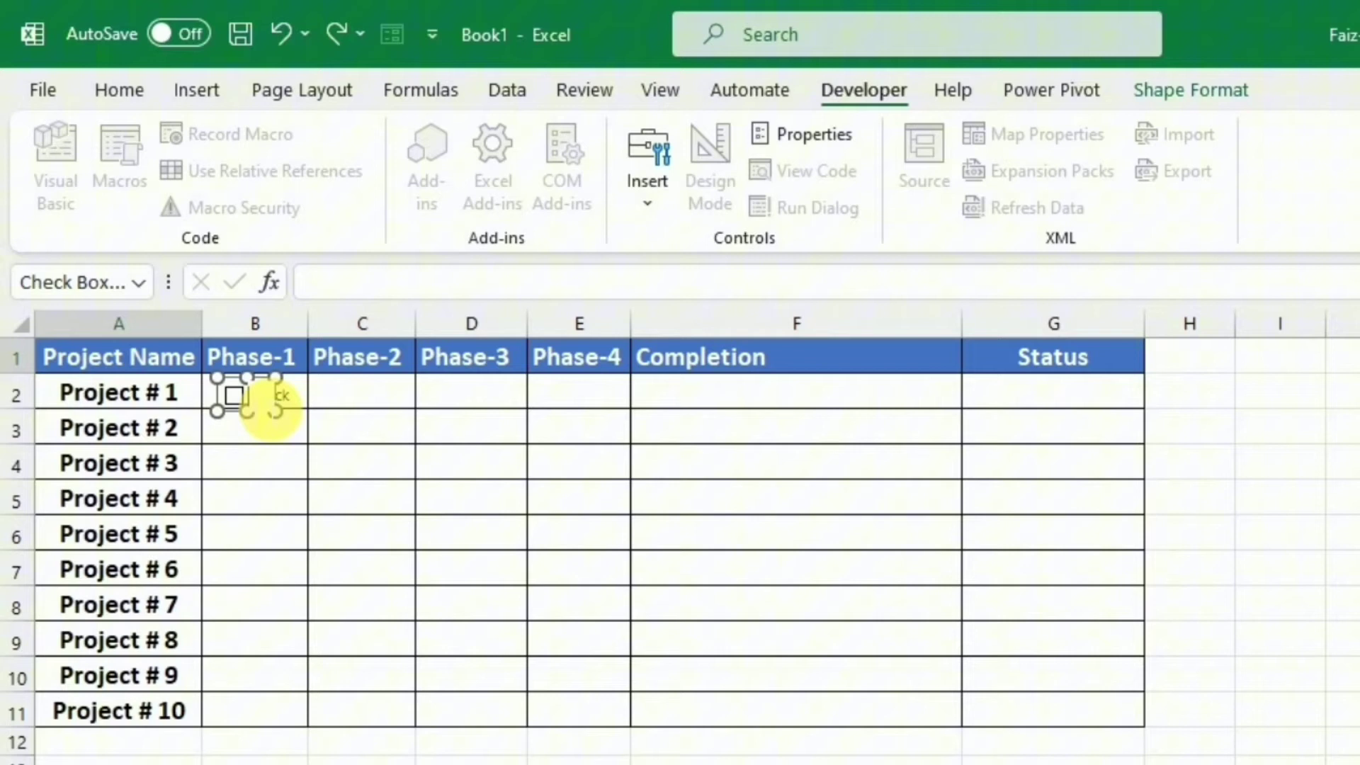
# - Center the unlabeled check box within cell B2
pyautogui.click(322, 404)
pyautogui.rightClick(260, 405)
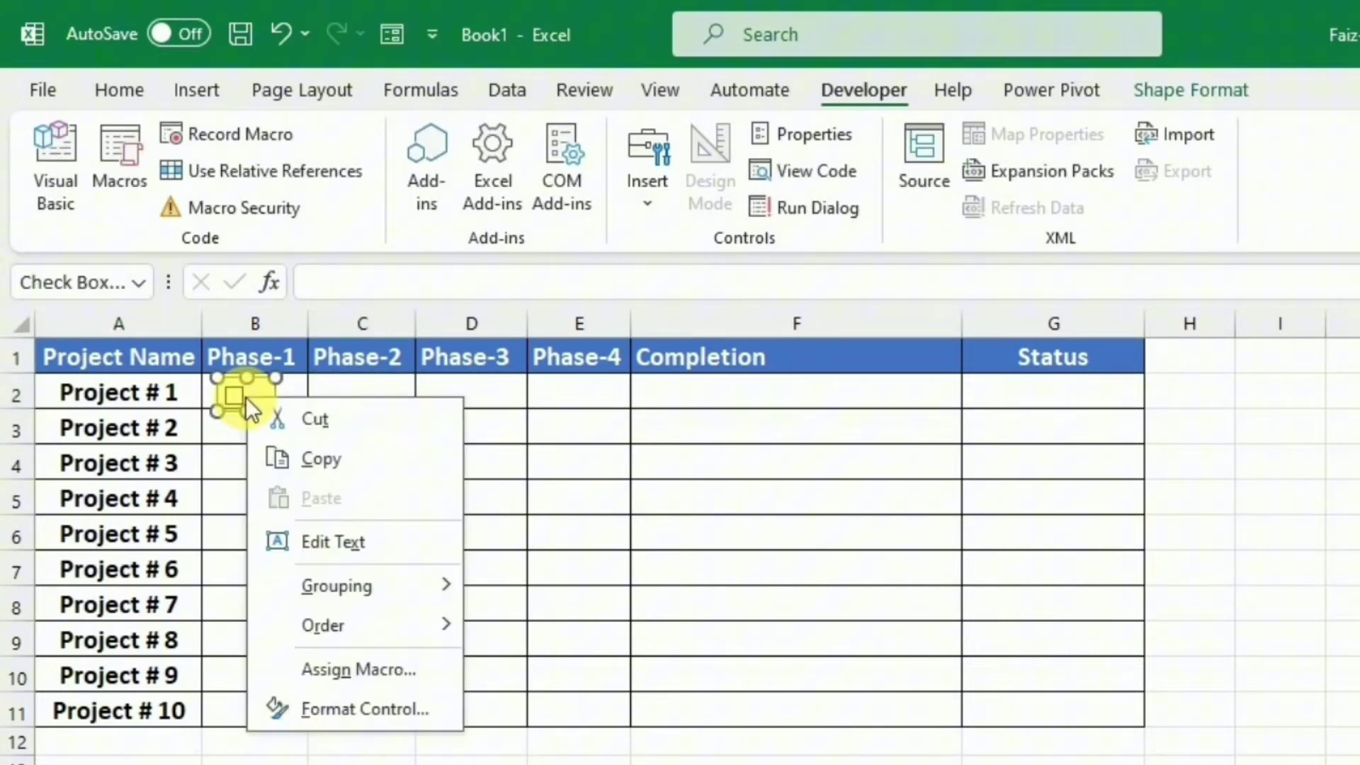
pyautogui.moveTo(280, 391); pyautogui.dragTo(291, 386)
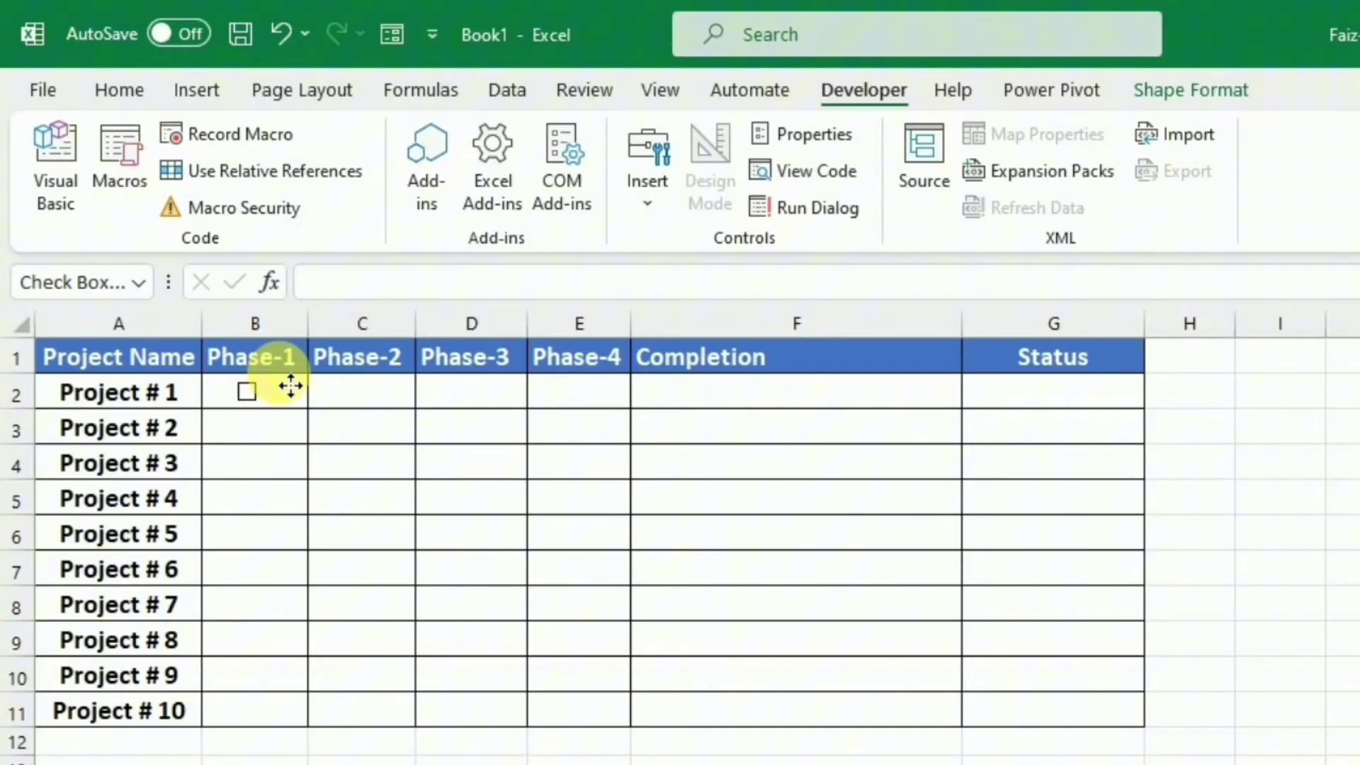
pyautogui.moveTo(291, 386); pyautogui.dragTo(298, 387)
# - Fill the B2 check box across to E2 and down to row 11
pyautogui.click(296, 400)
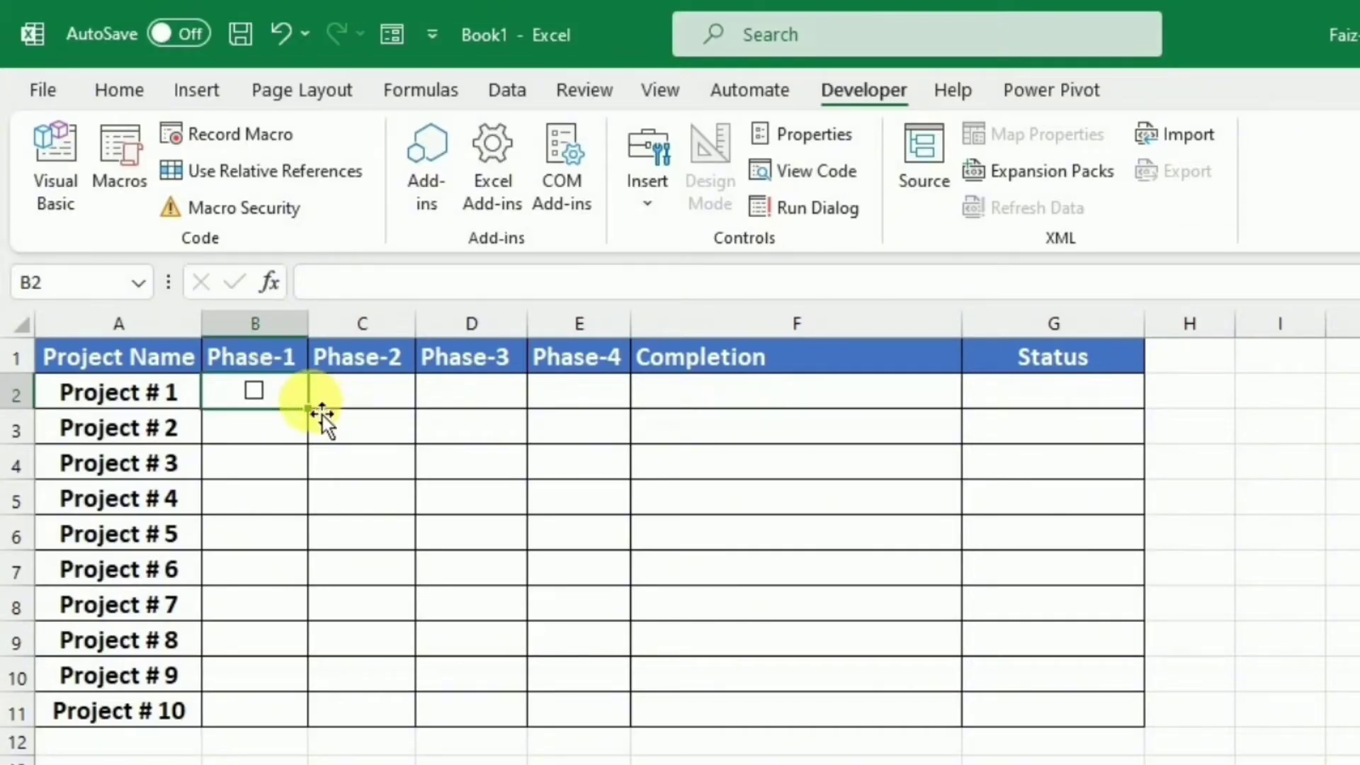
pyautogui.moveTo(319, 416); pyautogui.dragTo(638, 712)
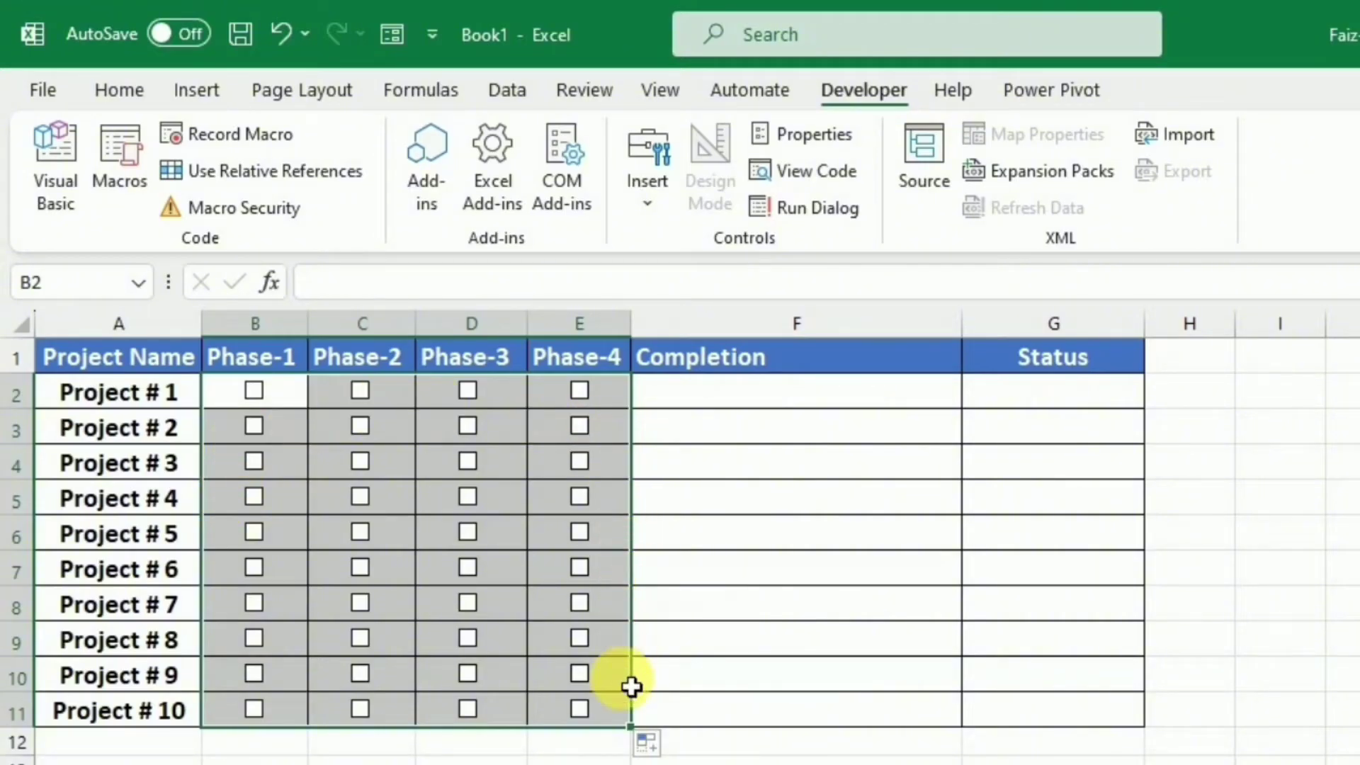
pyautogui.click(652, 394)
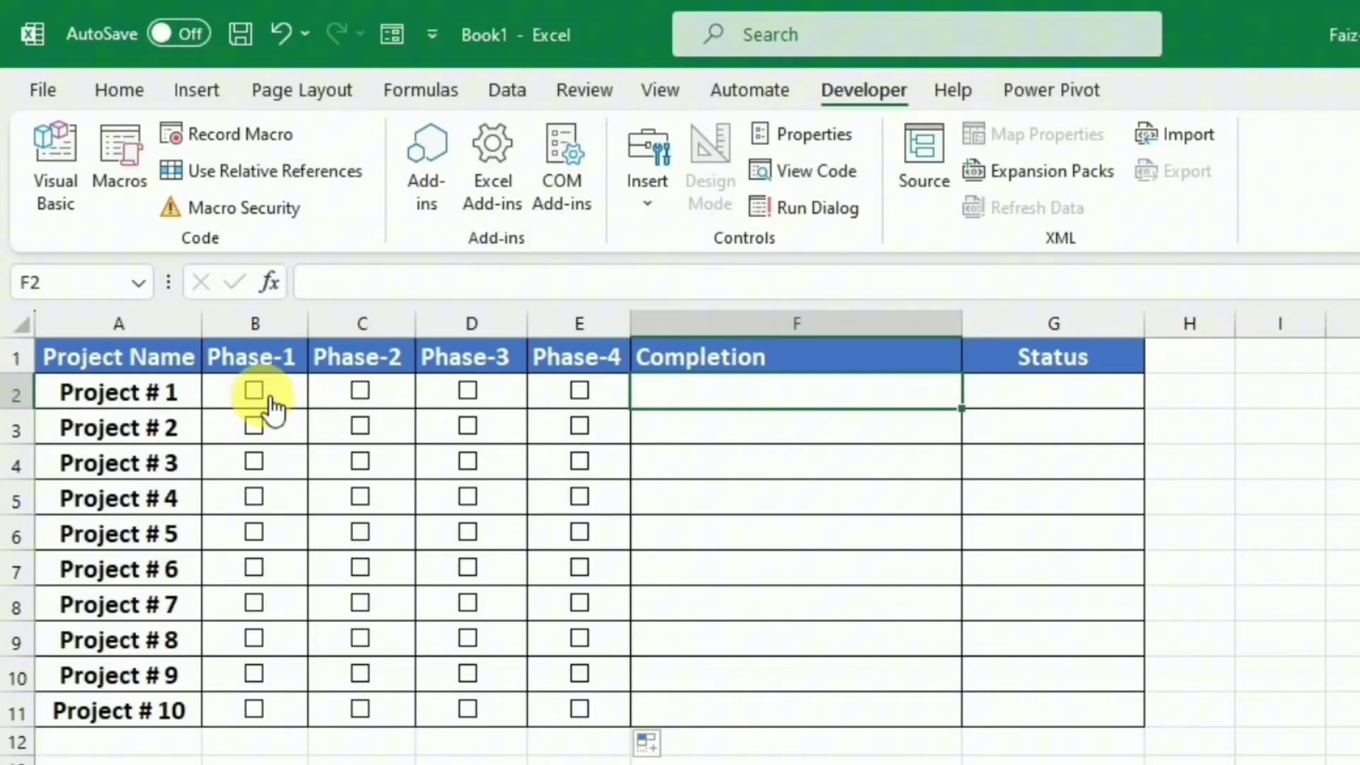
# - Link the Phase-1 and Phase-2 check boxes to cells B2 and C2 via Format Control
pyautogui.rightClick(258, 393)
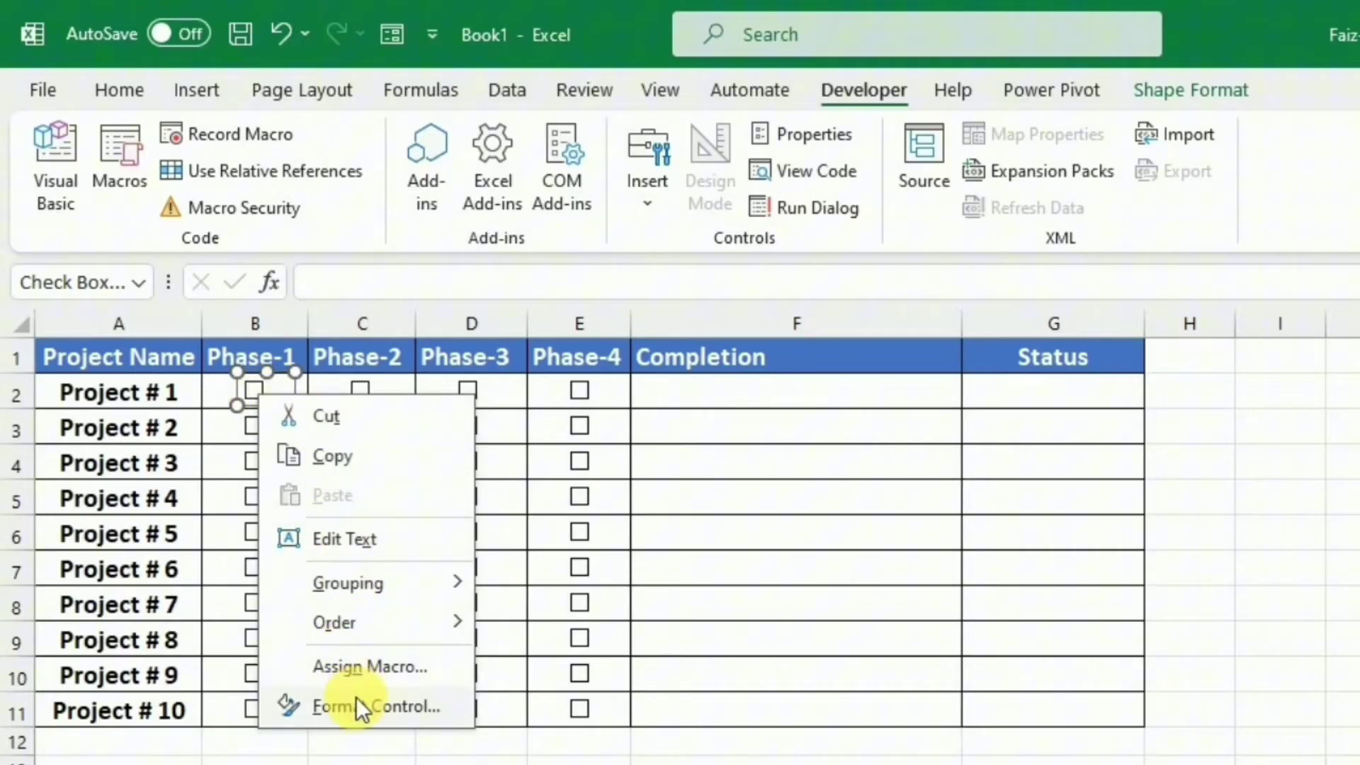
pyautogui.click(356, 697)
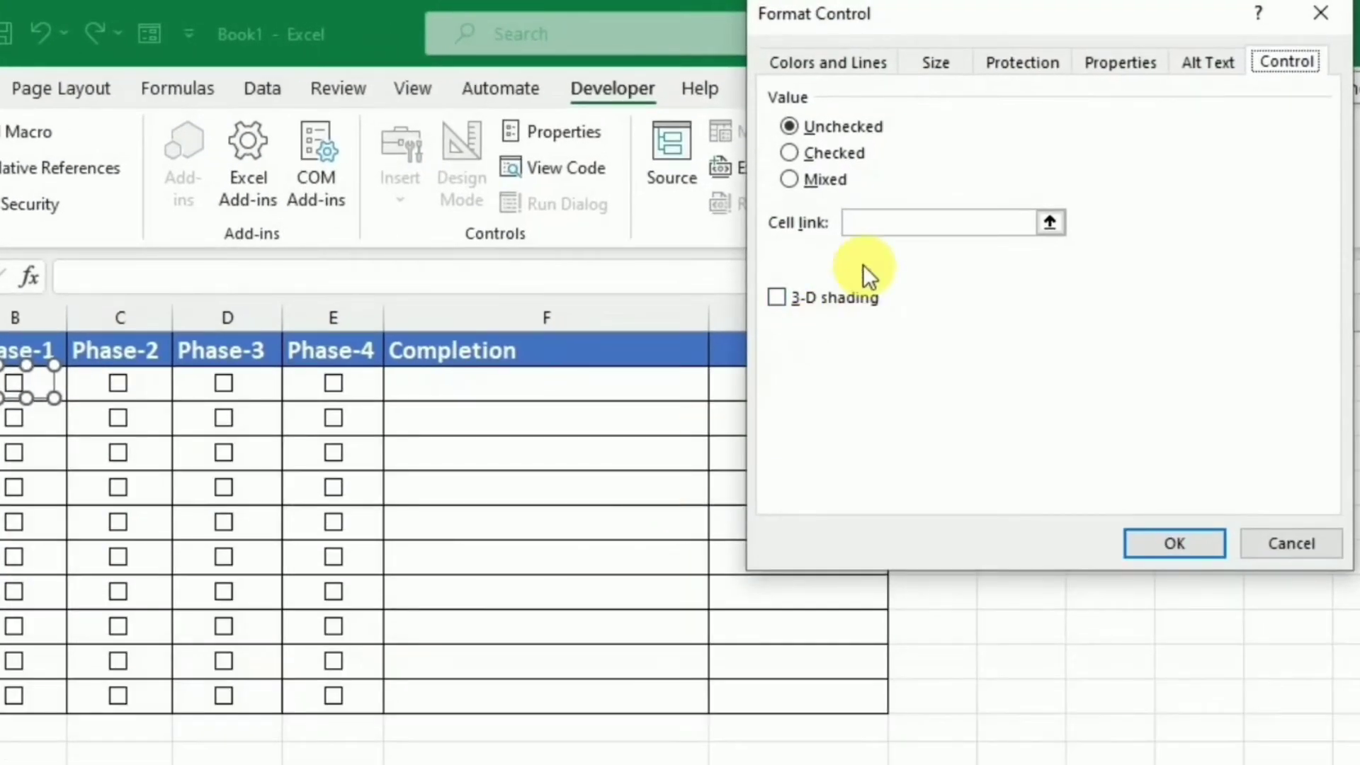
pyautogui.click(881, 225)
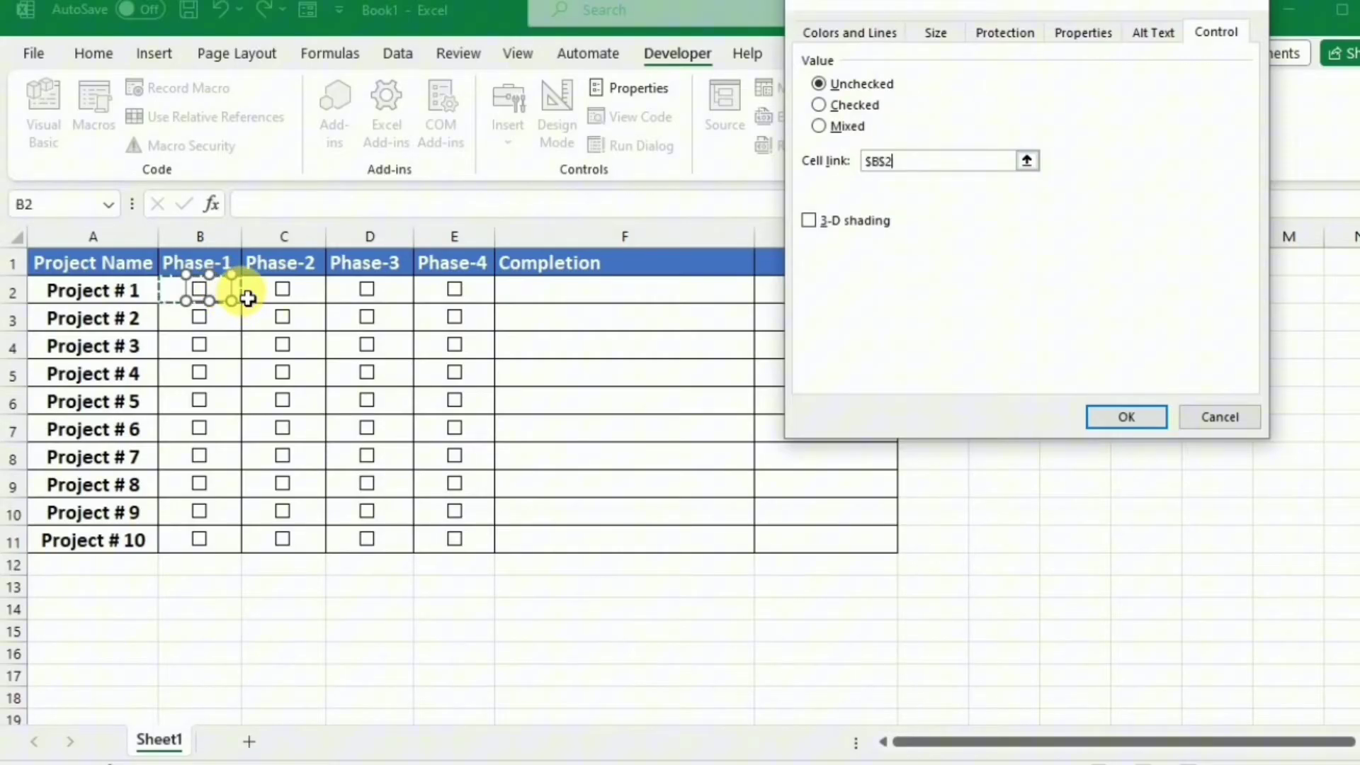
pyautogui.click(1134, 418)
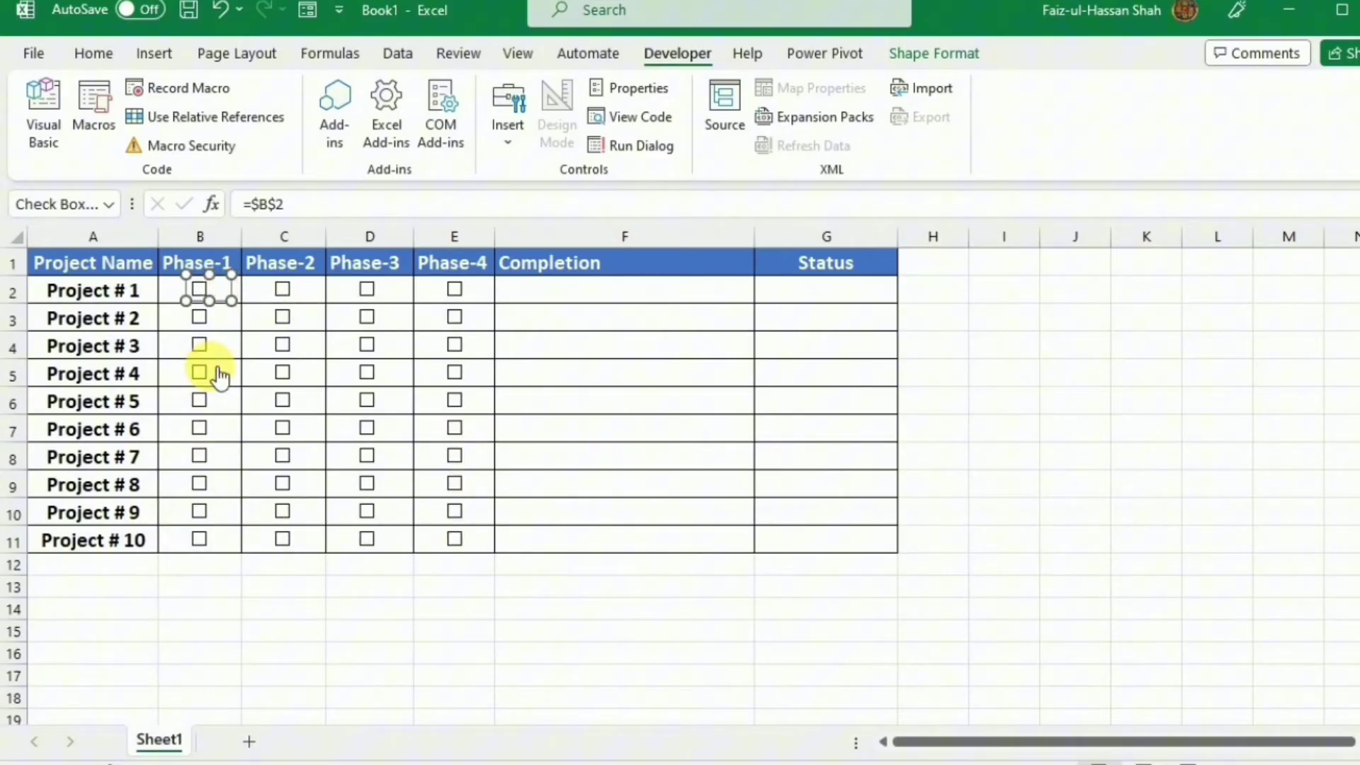
pyautogui.rightClick(282, 290)
pyautogui.click(393, 534)
pyautogui.click(295, 288)
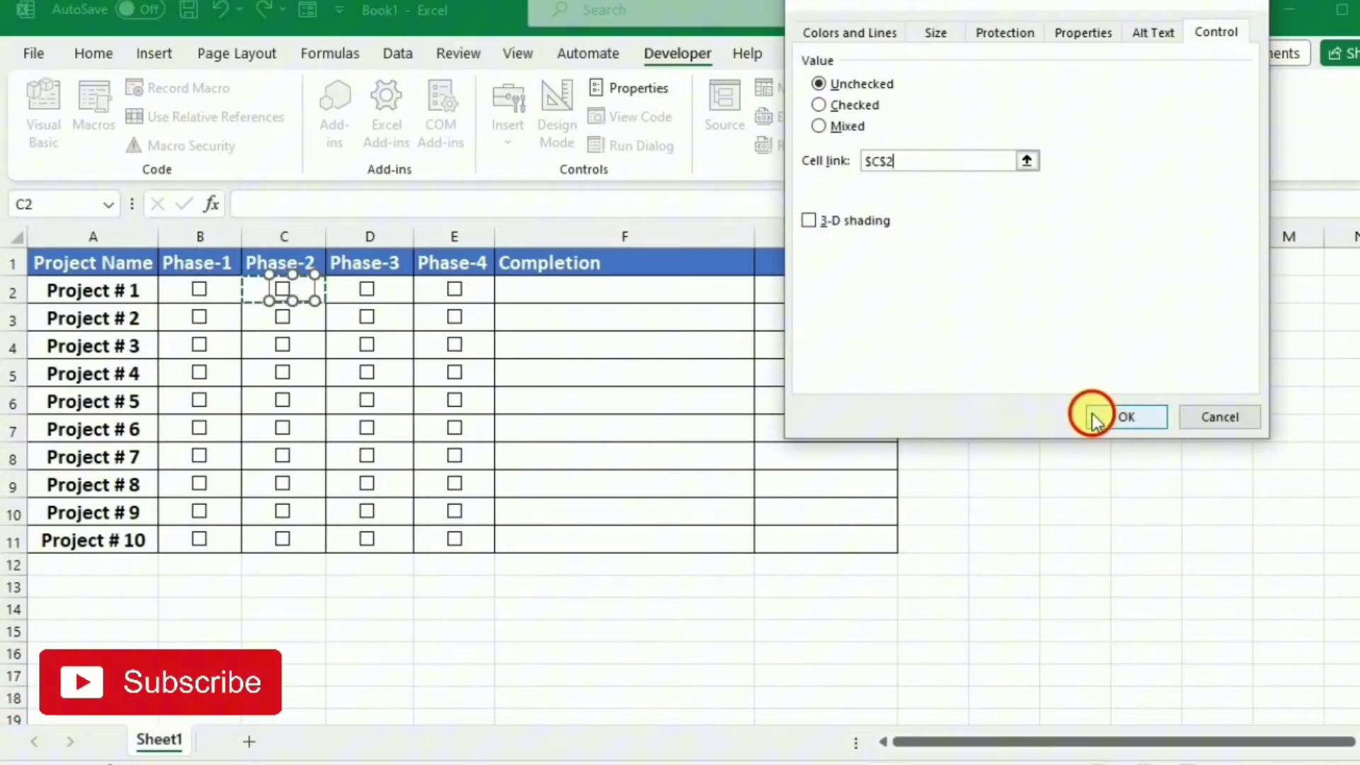
pyautogui.click(1096, 416)
# - Link the Phase-3 and Phase-4 check boxes to cells D2 and E2
pyautogui.rightClick(367, 291)
pyautogui.click(466, 534)
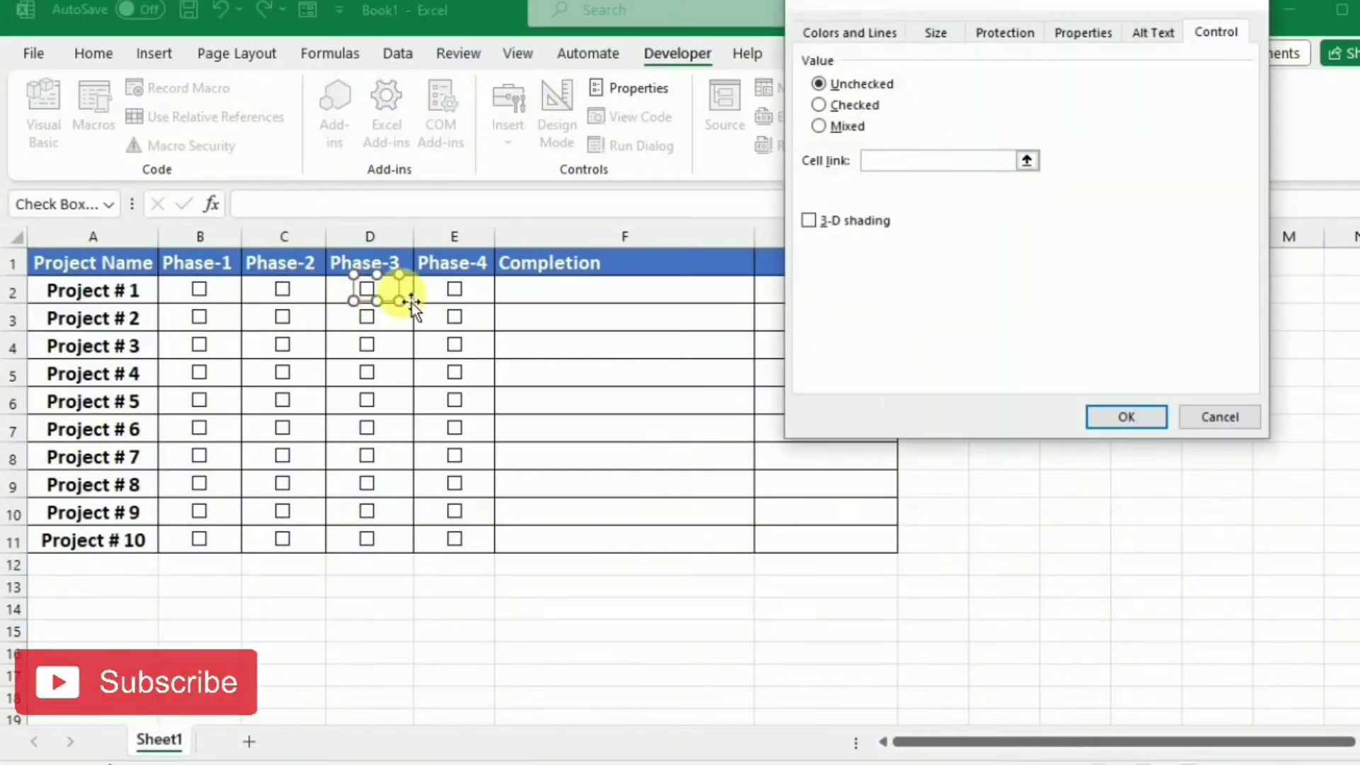
pyautogui.click(391, 296)
pyautogui.click(1101, 418)
pyautogui.rightClick(461, 290)
pyautogui.click(554, 534)
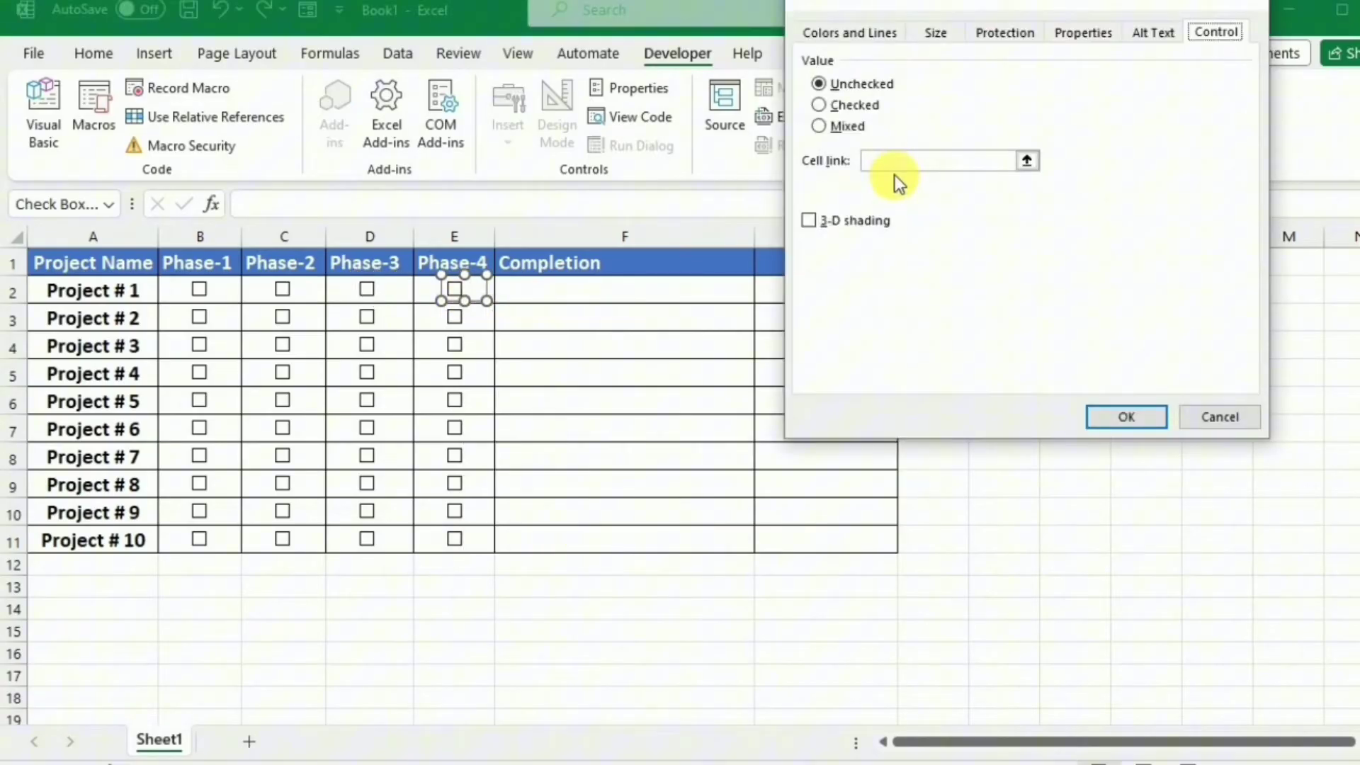
pyautogui.click(438, 295)
pyautogui.click(1128, 417)
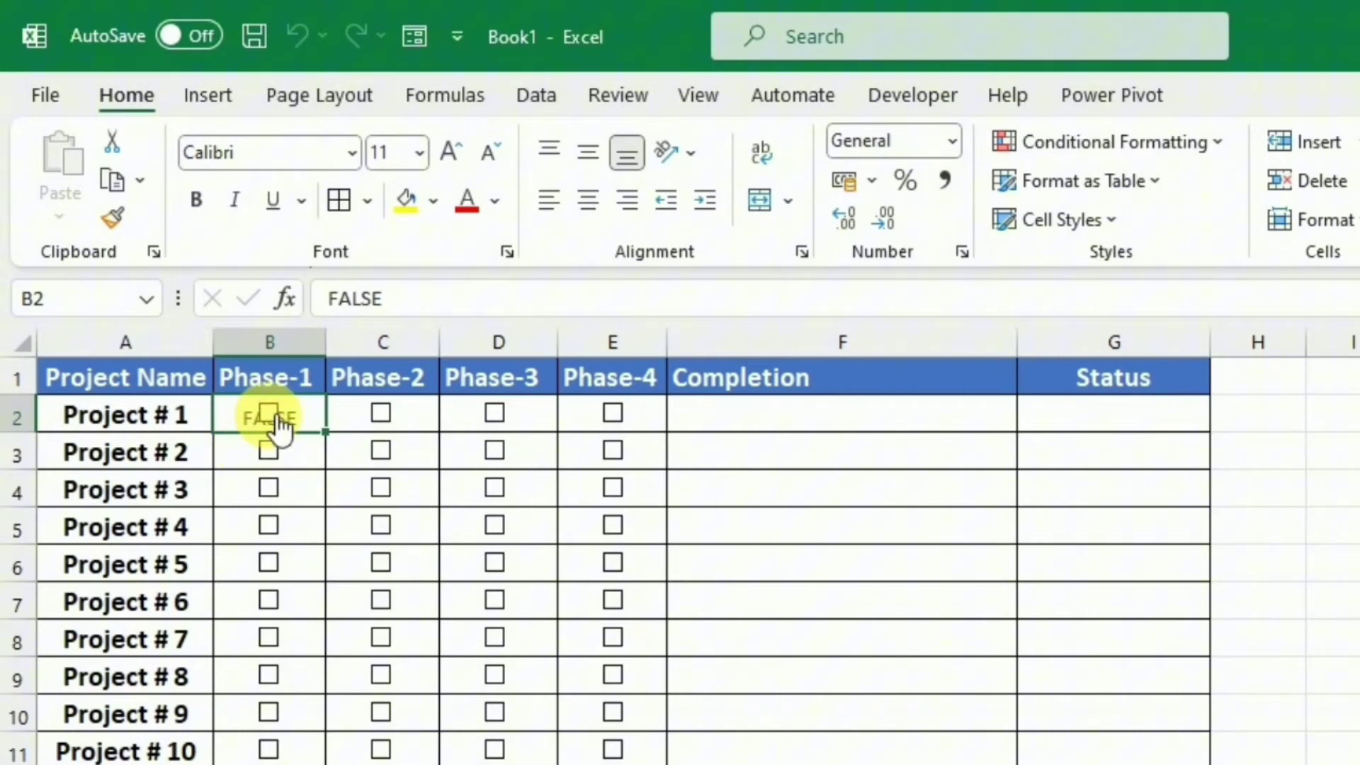
# - Toggle Project # 1's Phase-1 check box on and off to test that B2 switches between TRUE and FALSE
pyautogui.click(278, 422)
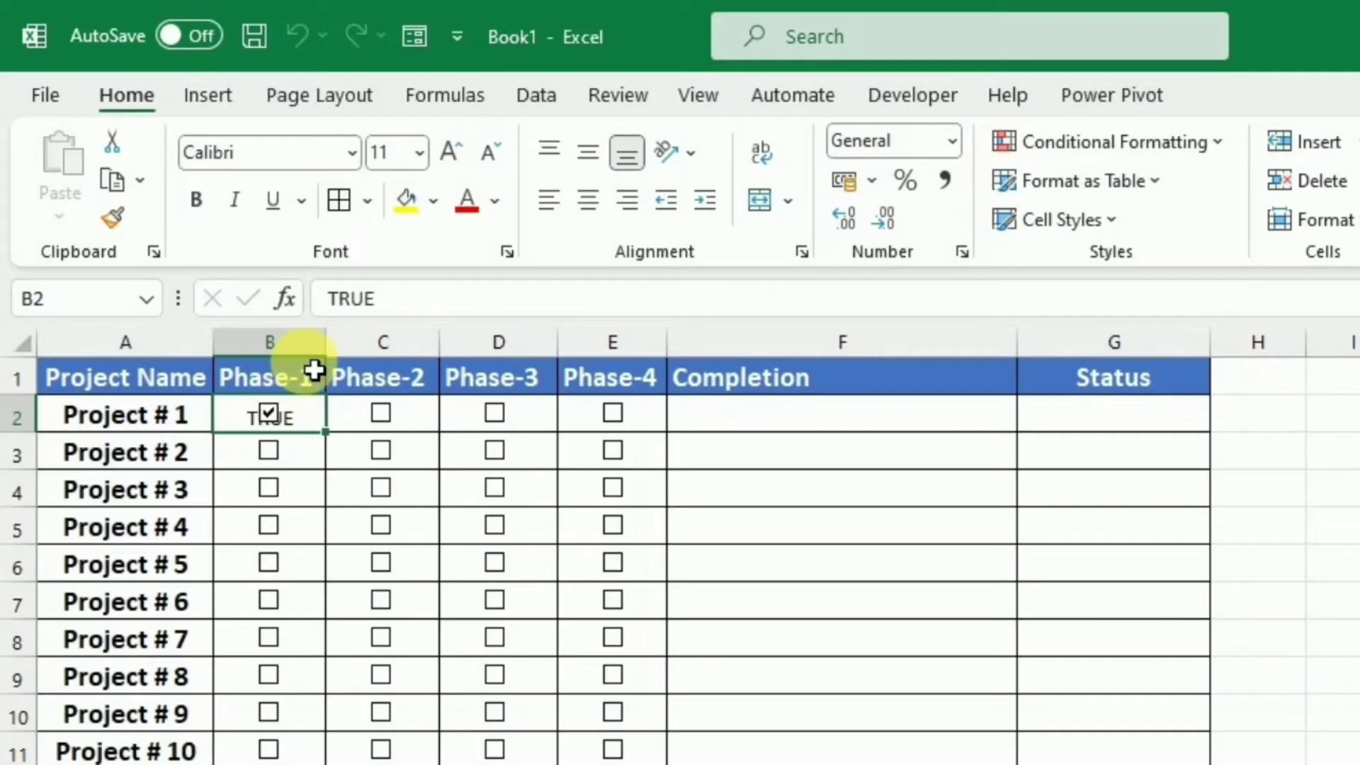
pyautogui.click(278, 422)
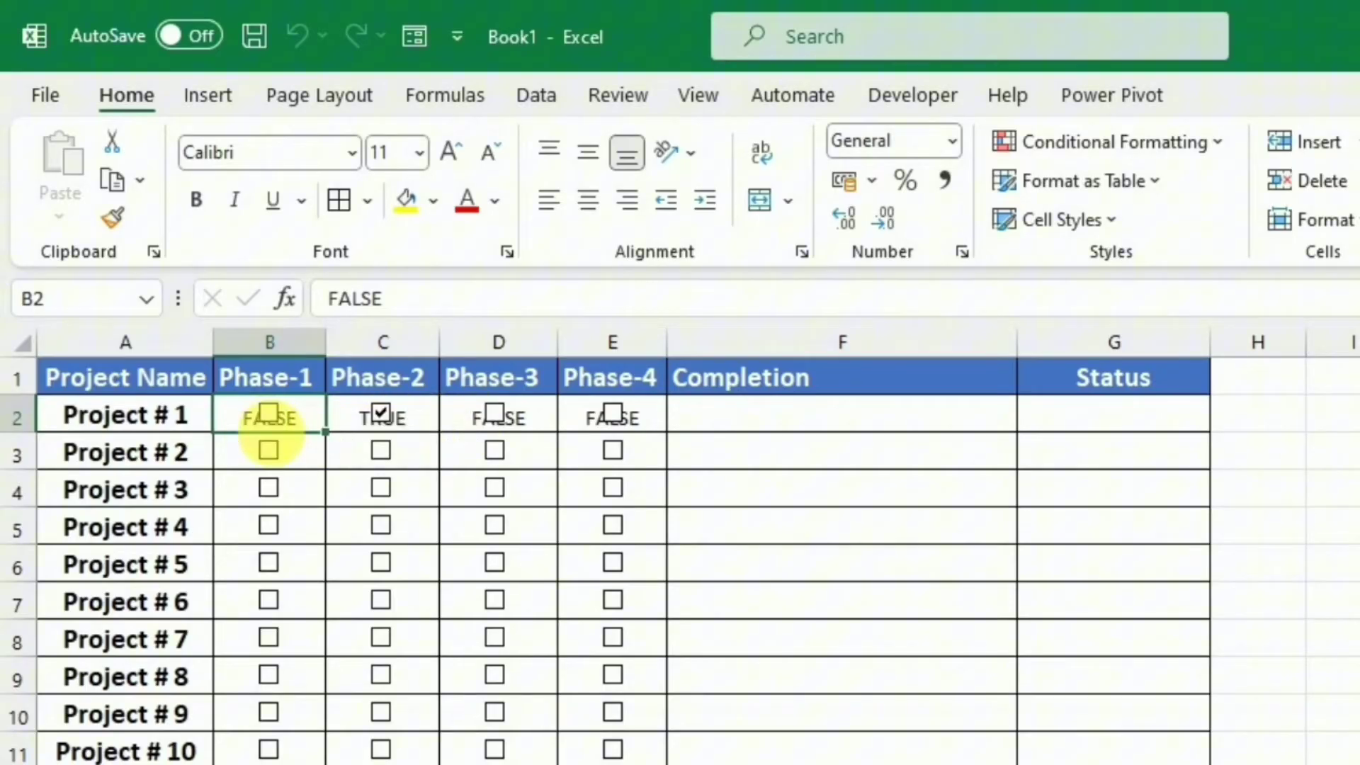
# - Set the font colour of B2:E2 to White to hide the TRUE/FALSE values
pyautogui.moveTo(243, 425); pyautogui.dragTo(615, 418)
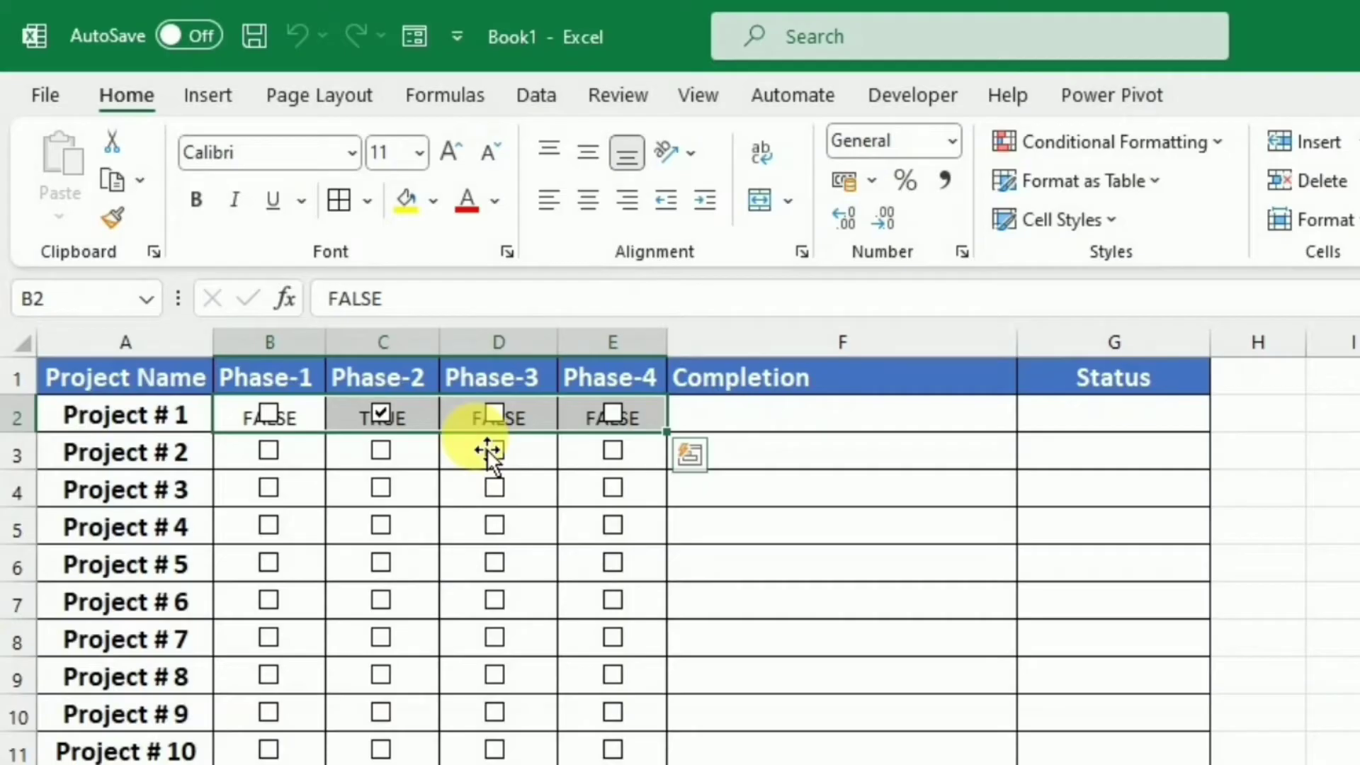
pyautogui.click(496, 200)
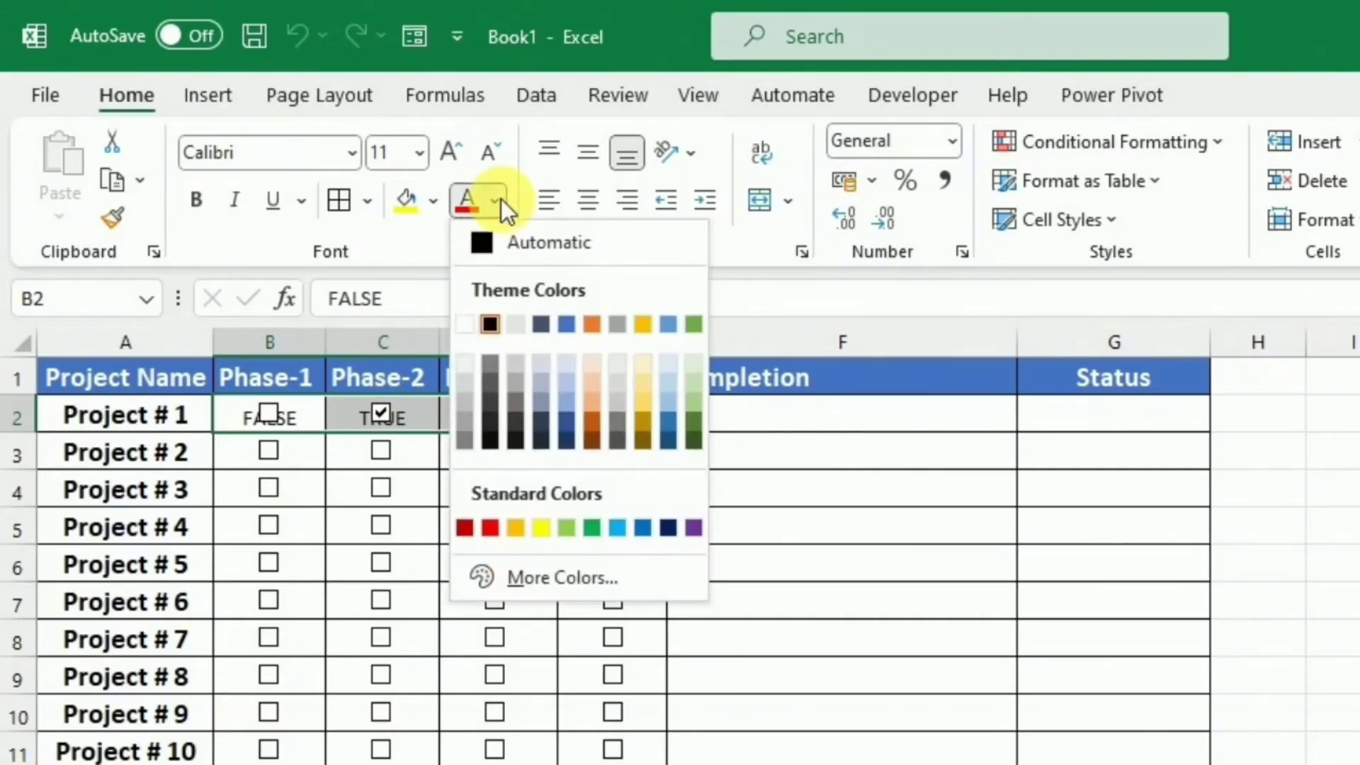
pyautogui.click(464, 325)
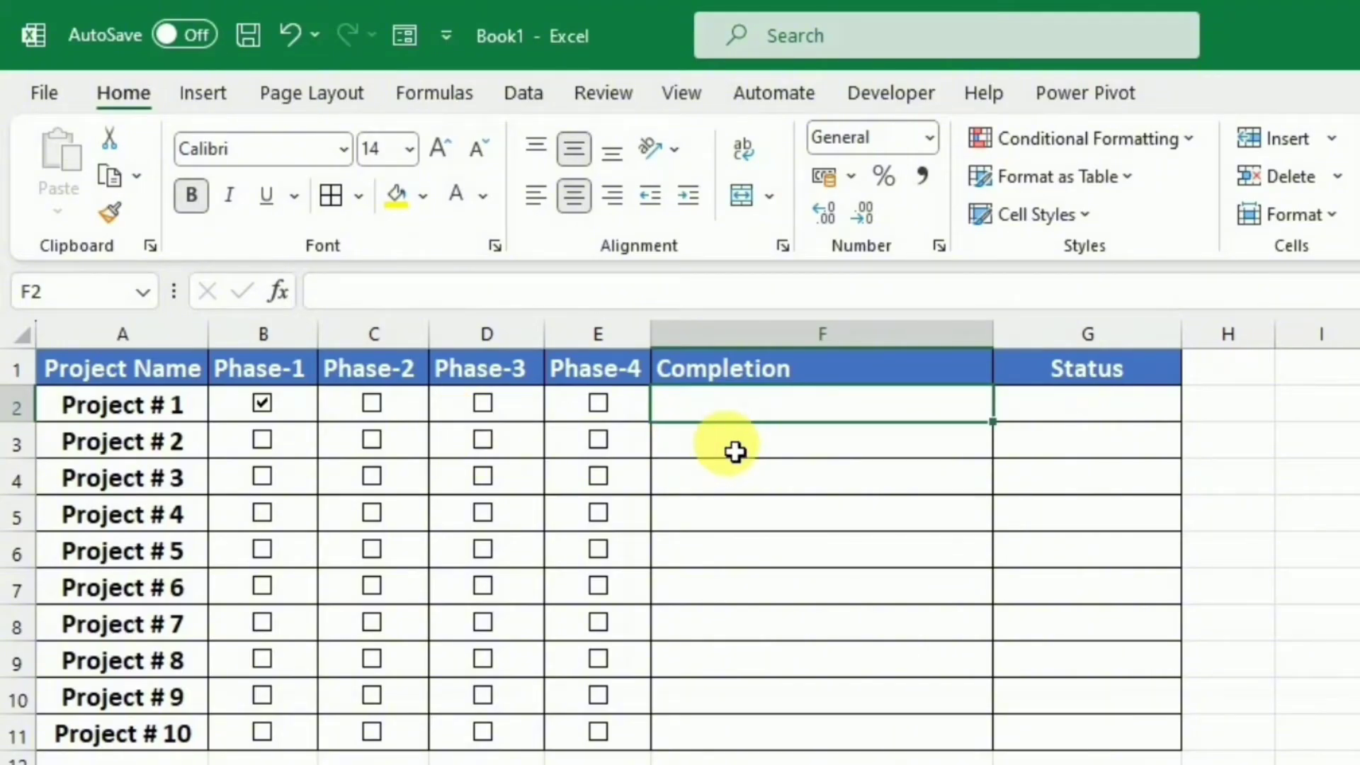
# - Enter =COUNTIF(B2:E2,"true") in F2 to count ticked phases
pyautogui.write('=c')
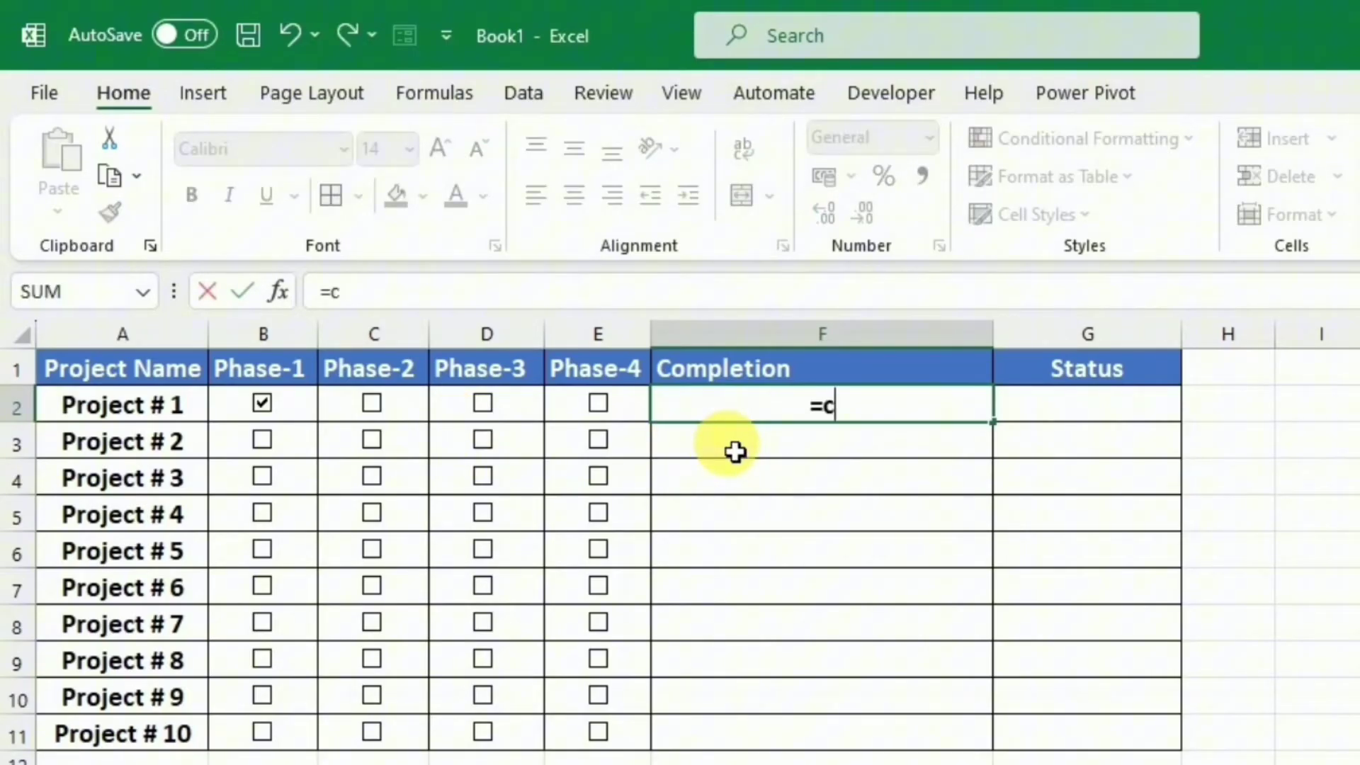
pyautogui.write('ountif')
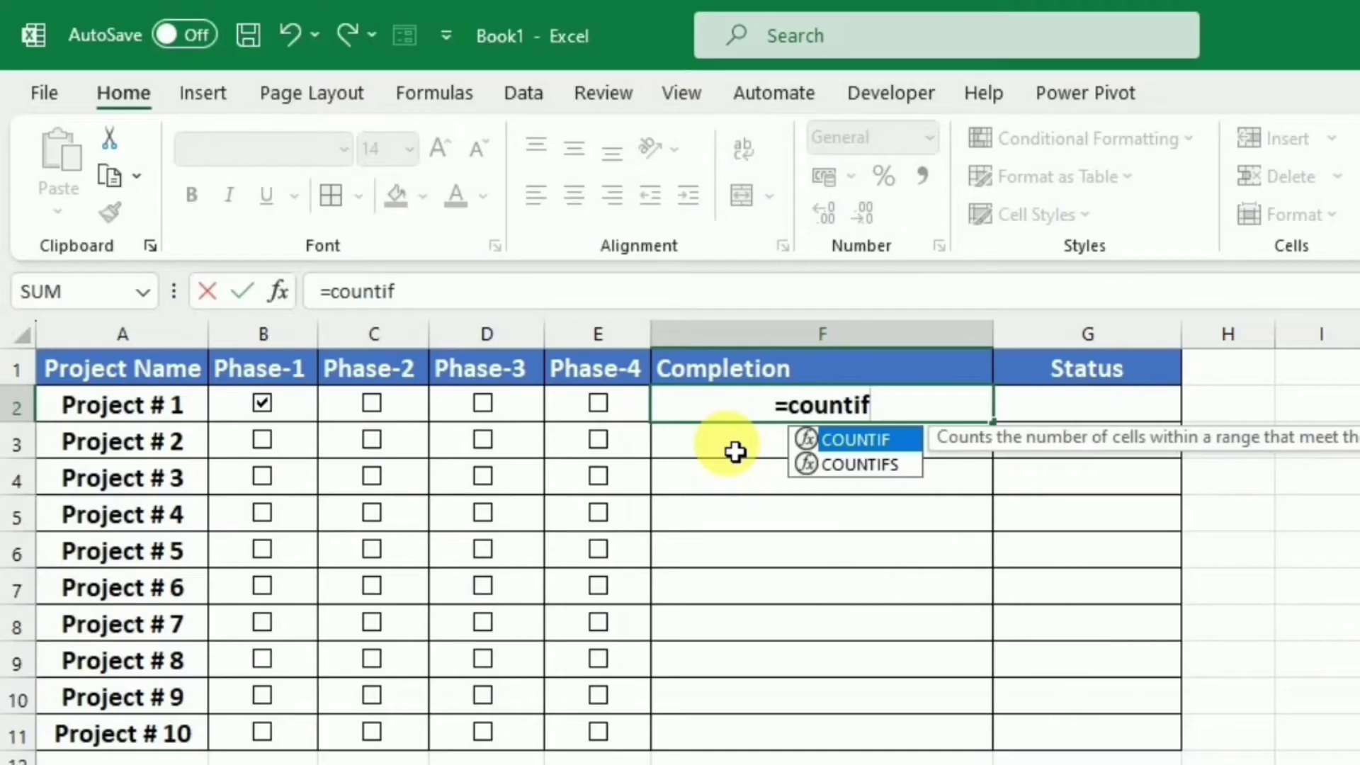
pyautogui.press('Tab')
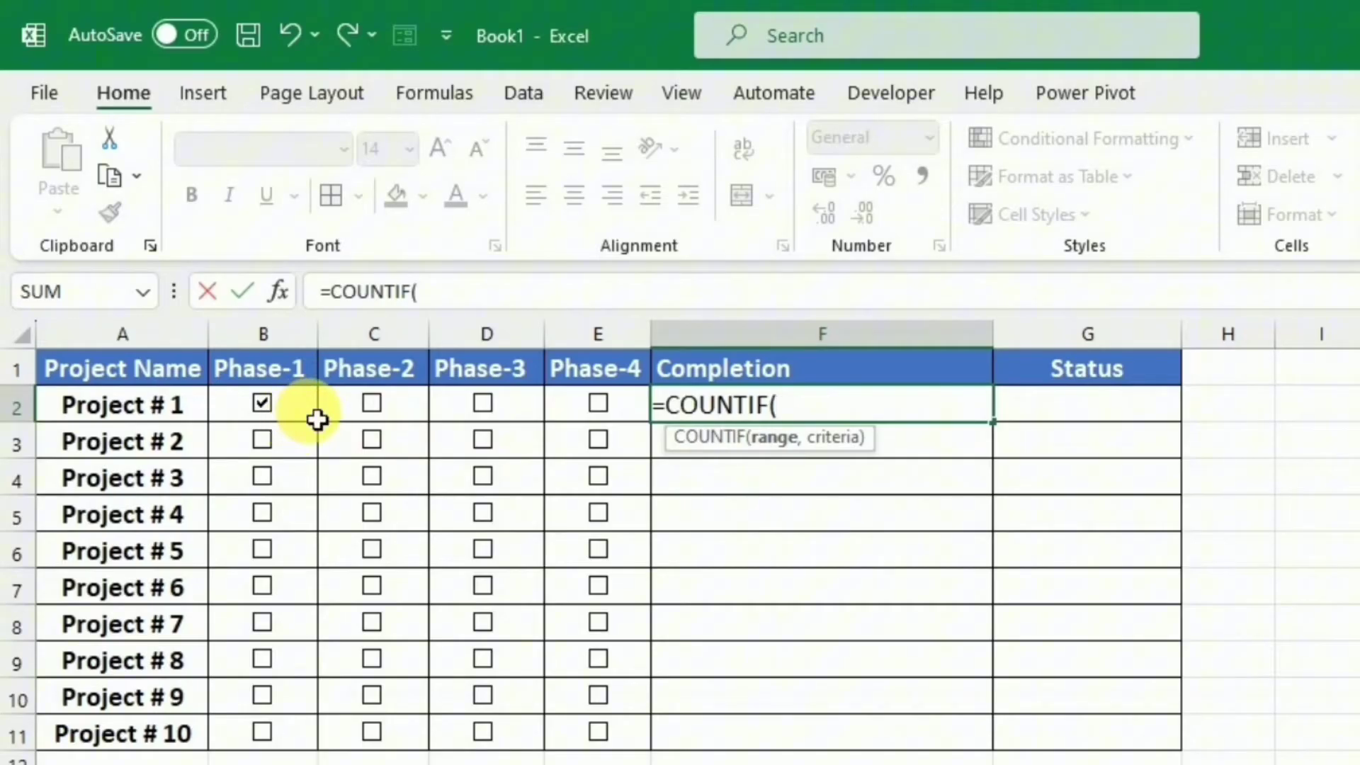
pyautogui.moveTo(316, 416); pyautogui.dragTo(626, 425)
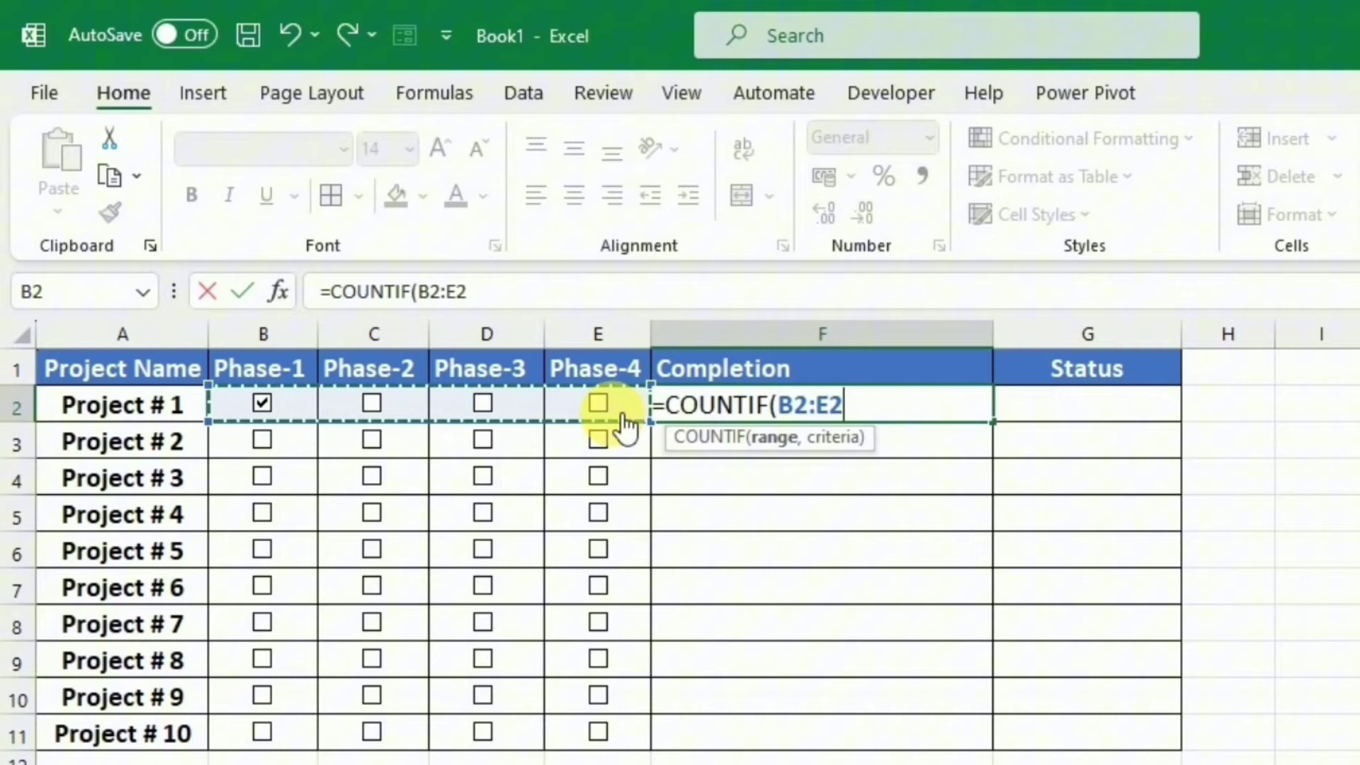
pyautogui.write(',')
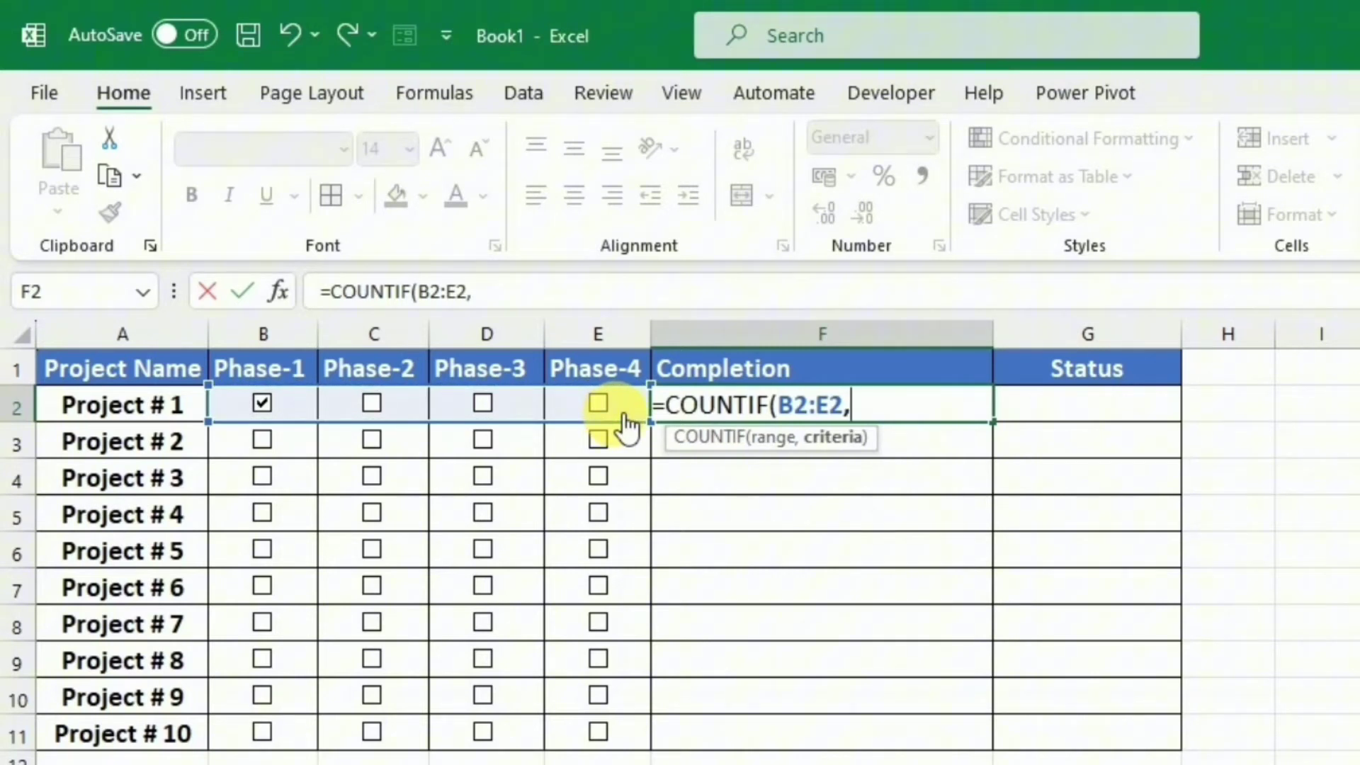
pyautogui.write('"true")')
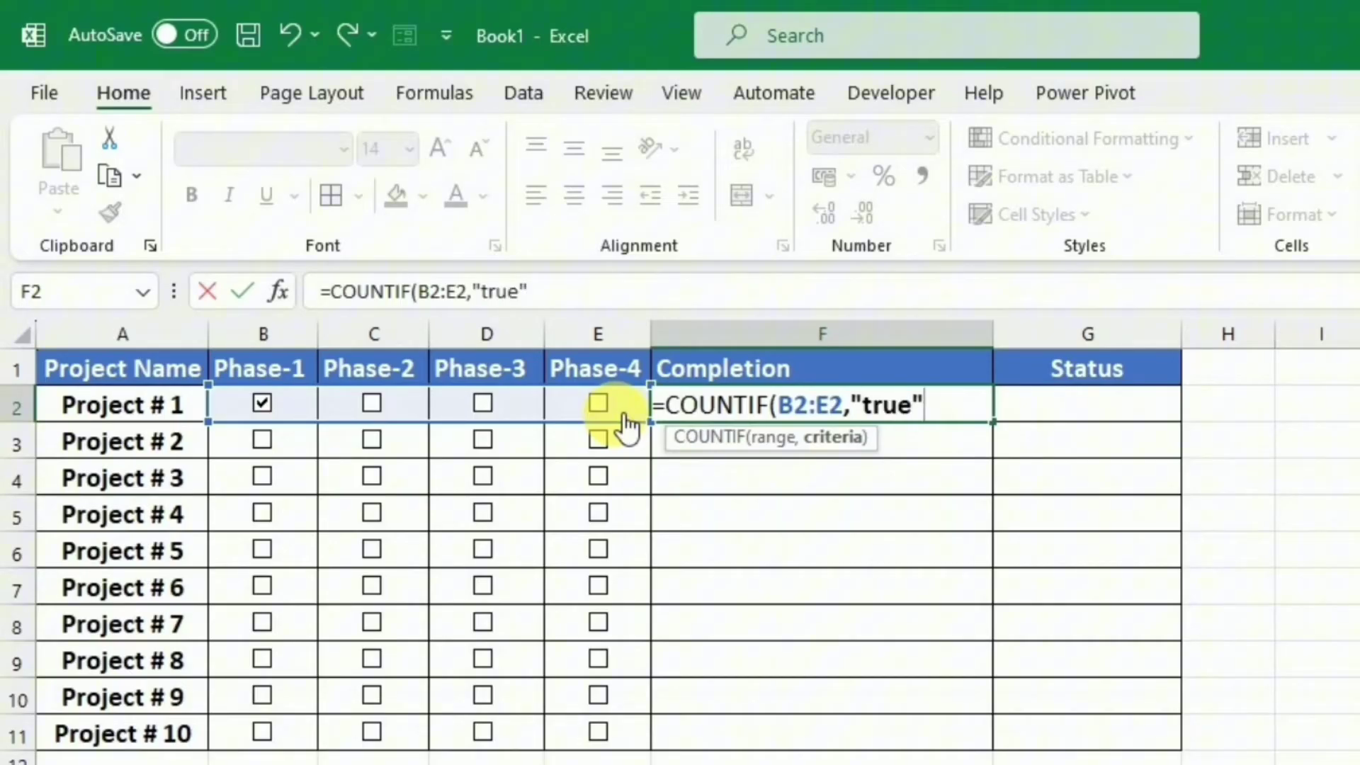
pyautogui.press('Return')
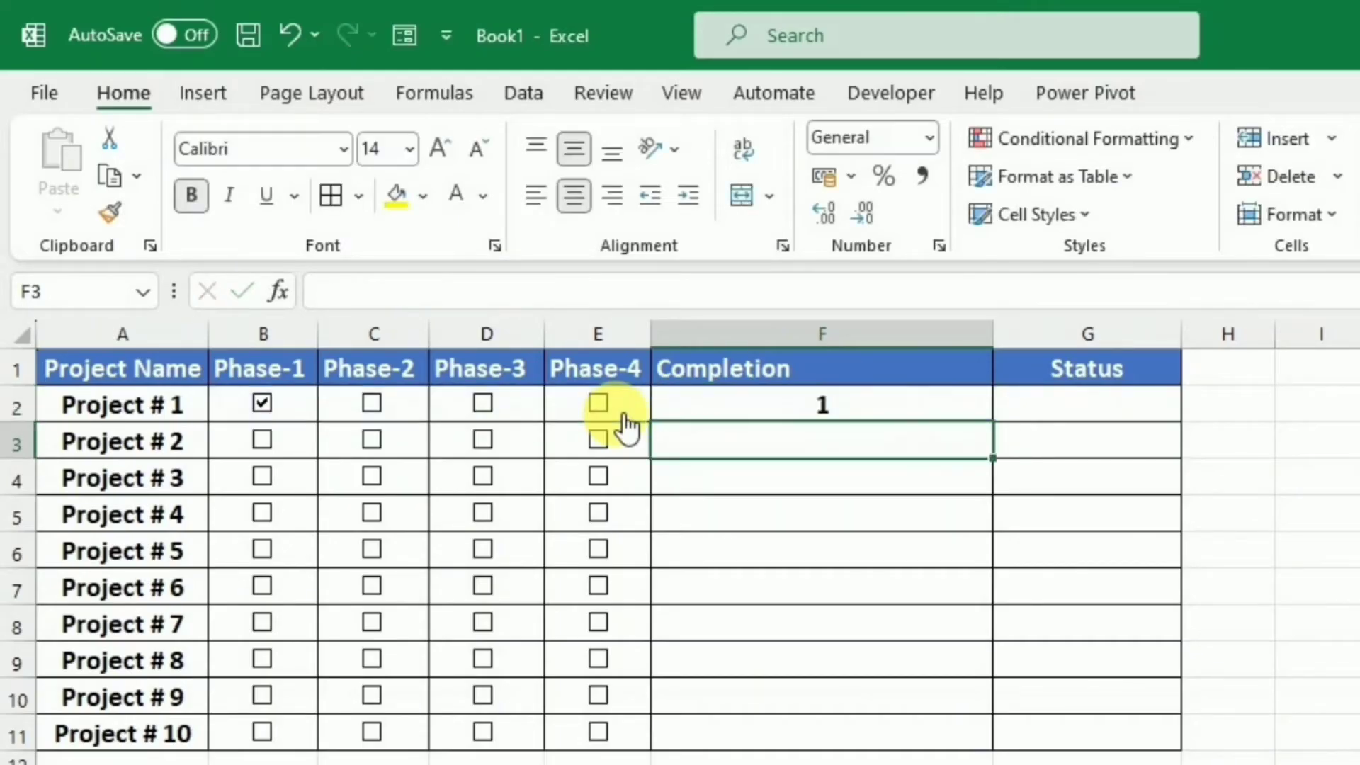
# - Tick Phase-2 and Phase-3 for Project # 1, then reopen F2's formula
pyautogui.click(379, 411)
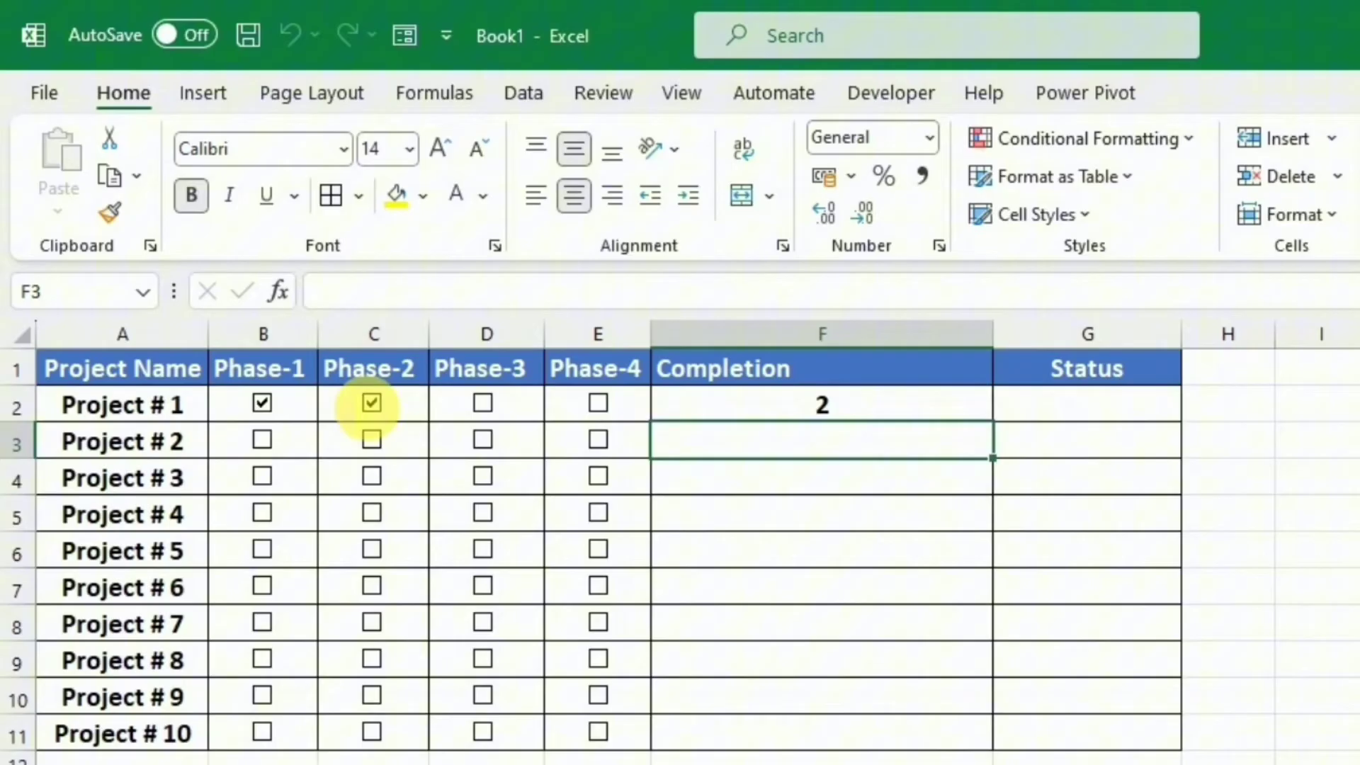
pyautogui.click(486, 408)
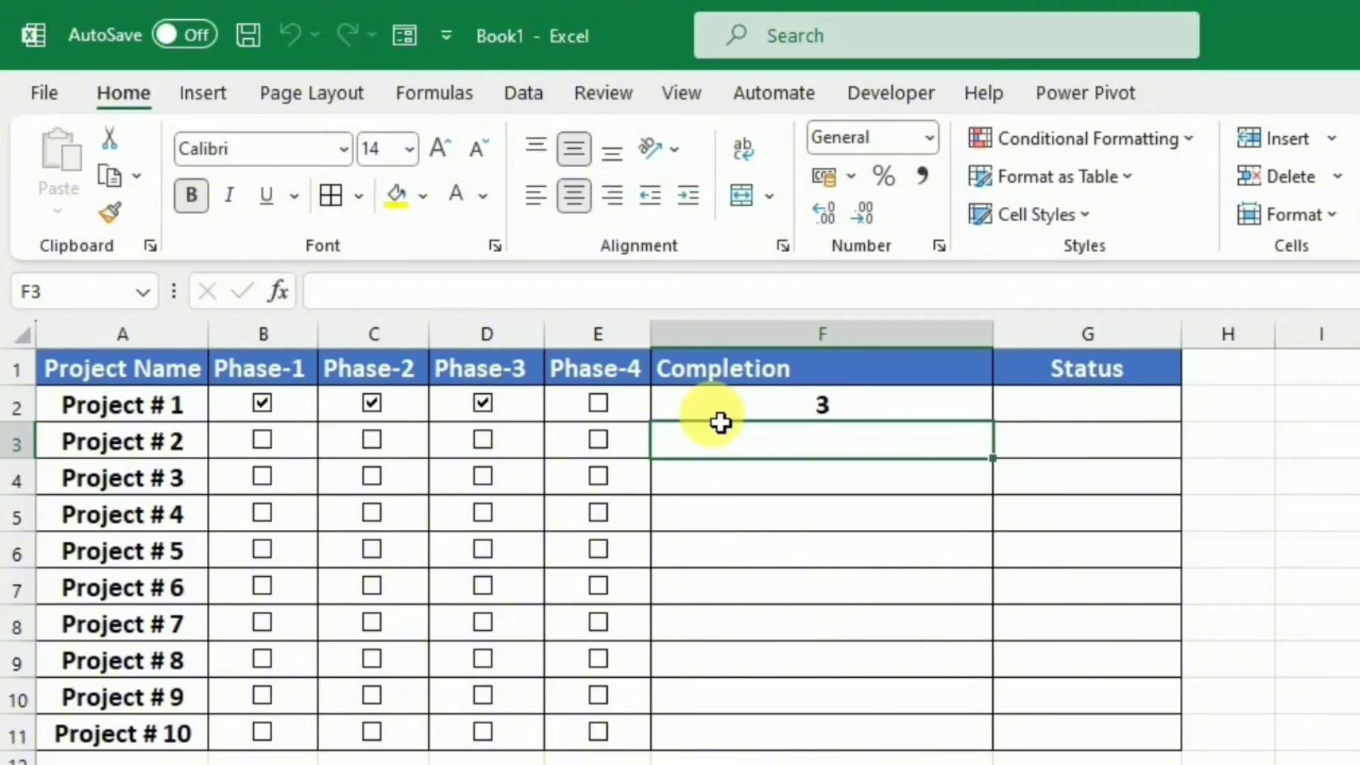
pyautogui.click(814, 410)
pyautogui.click(623, 301)
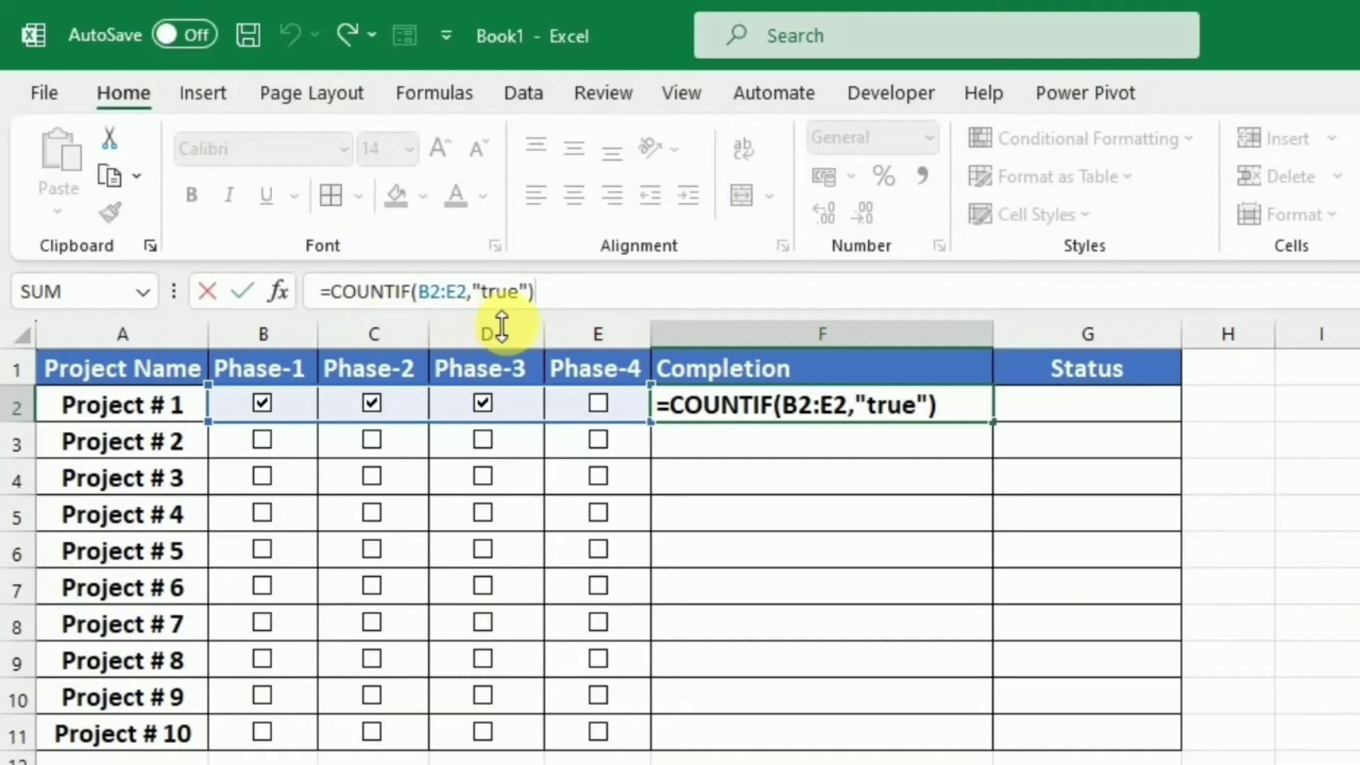
# - Append /4 to F2's COUNTIF formula to get the completion fraction
pyautogui.write('/')
pyautogui.press('BackSpace')
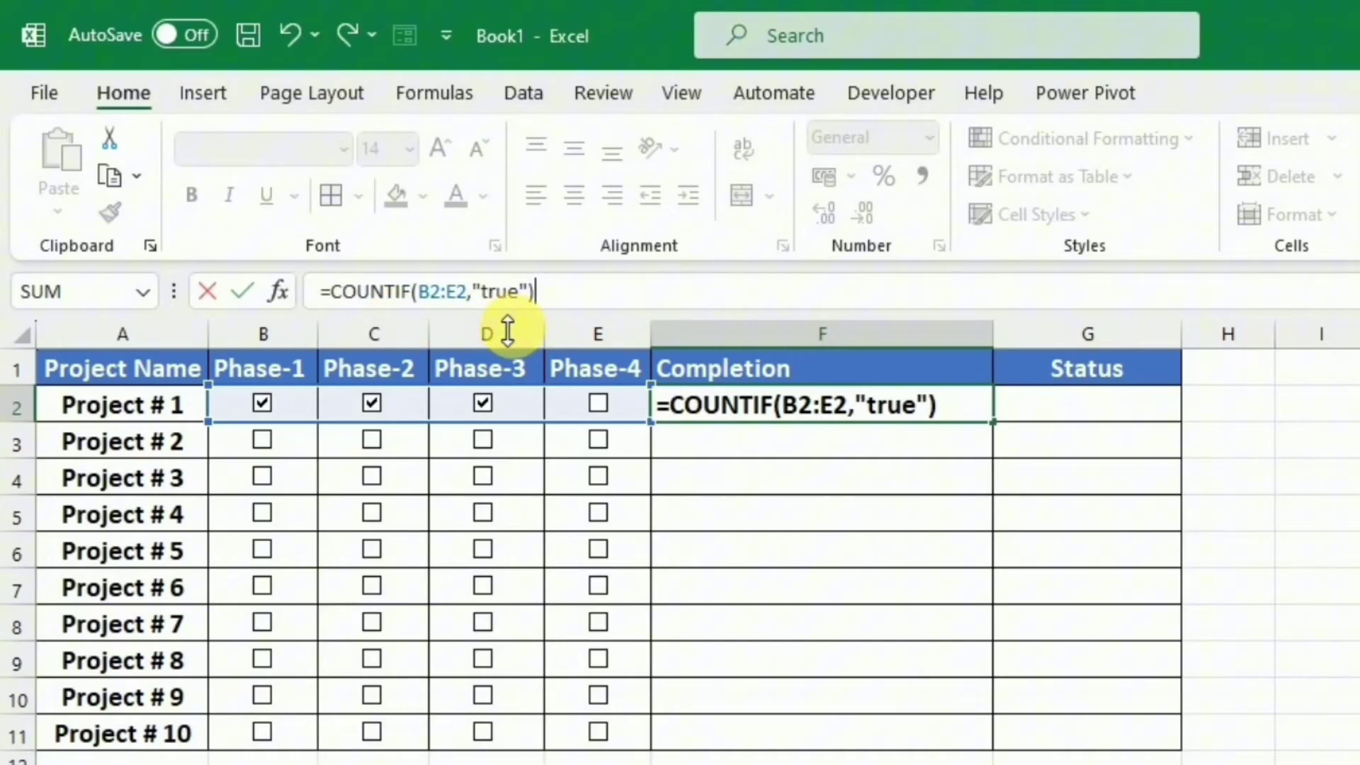
pyautogui.write('/4')
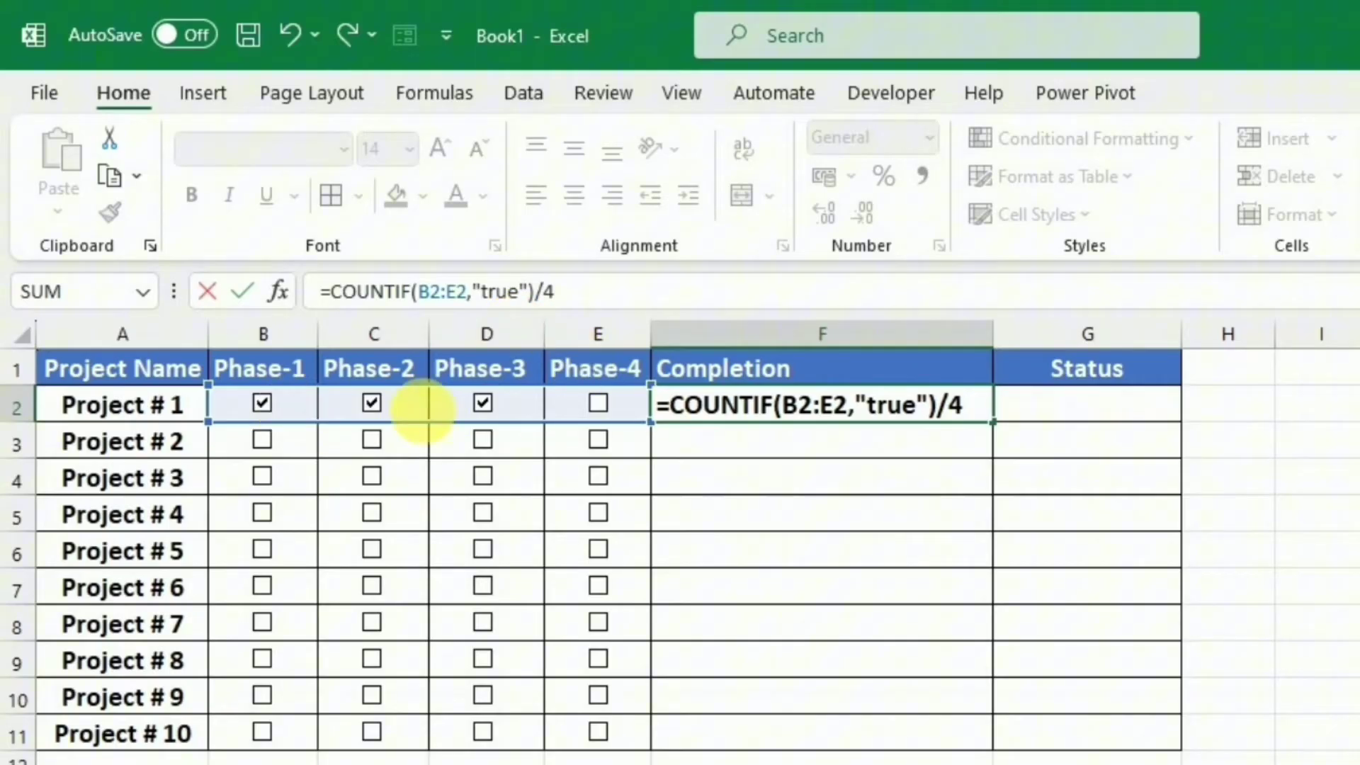
pyautogui.press('Return')
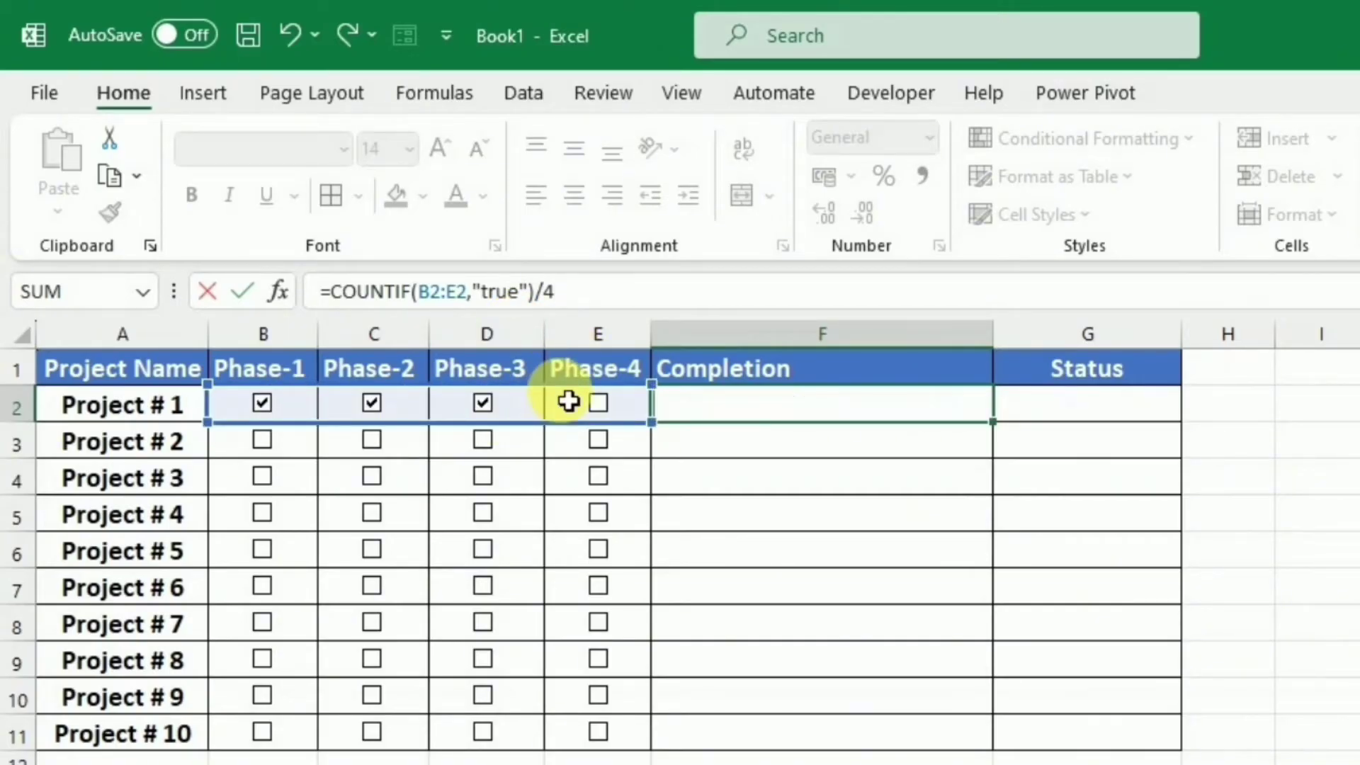
# - Format F2 as a left-aligned percentage, testing it by toggling Phase-4
pyautogui.click(698, 420)
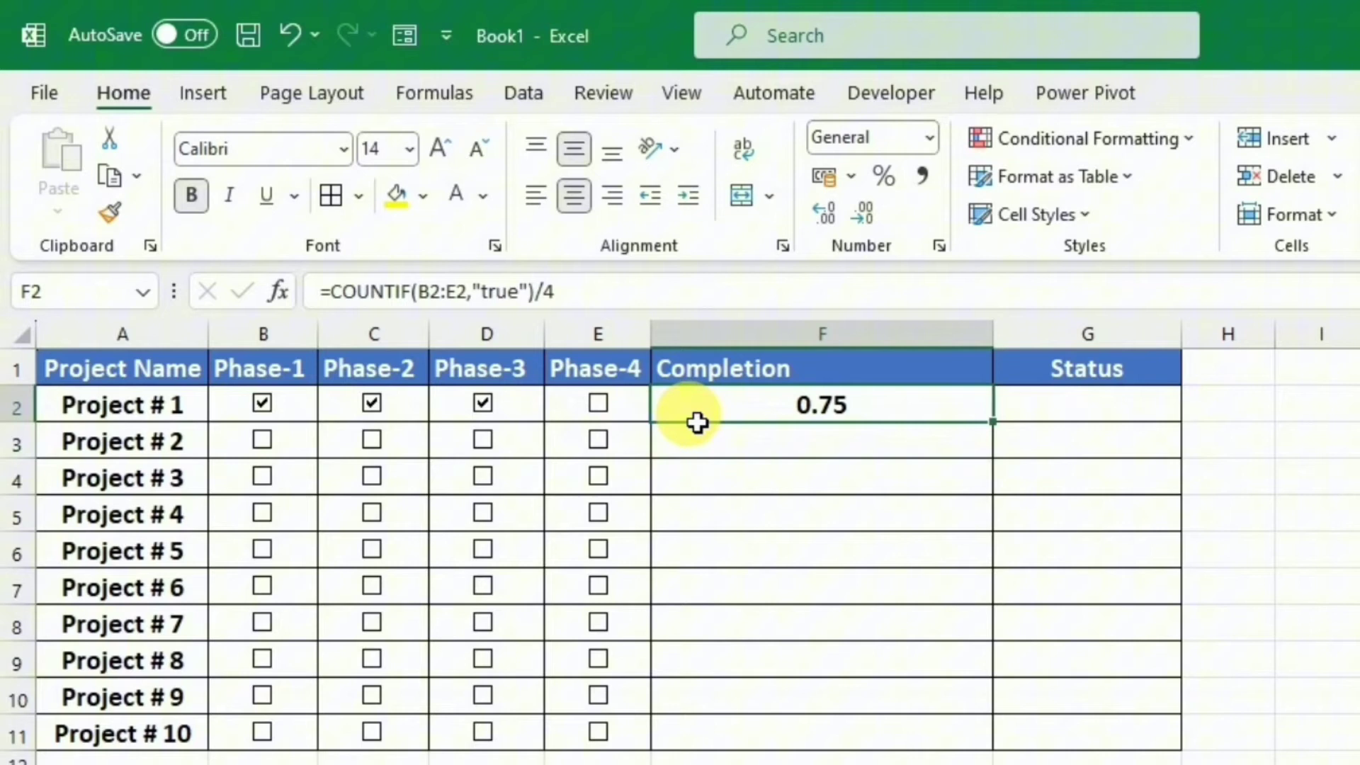
pyautogui.click(884, 175)
pyautogui.click(600, 405)
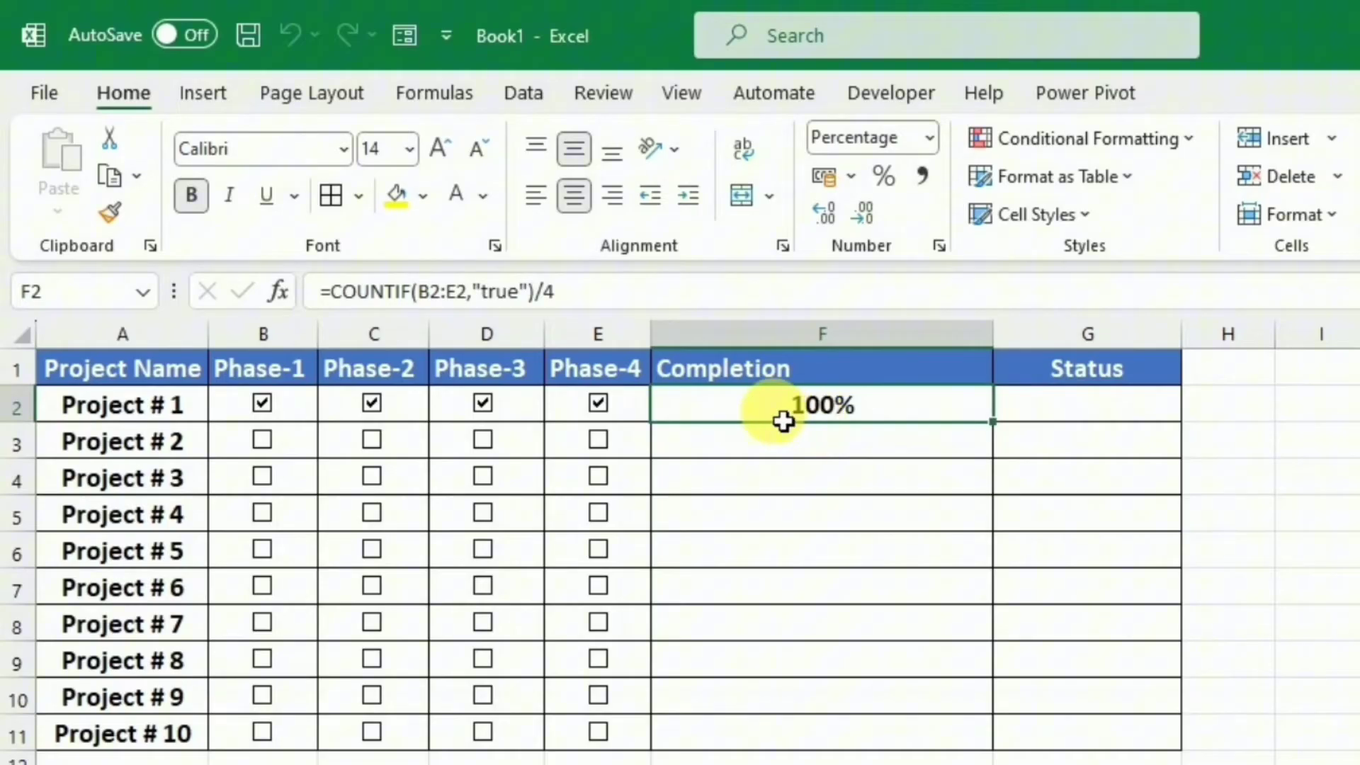
pyautogui.click(534, 196)
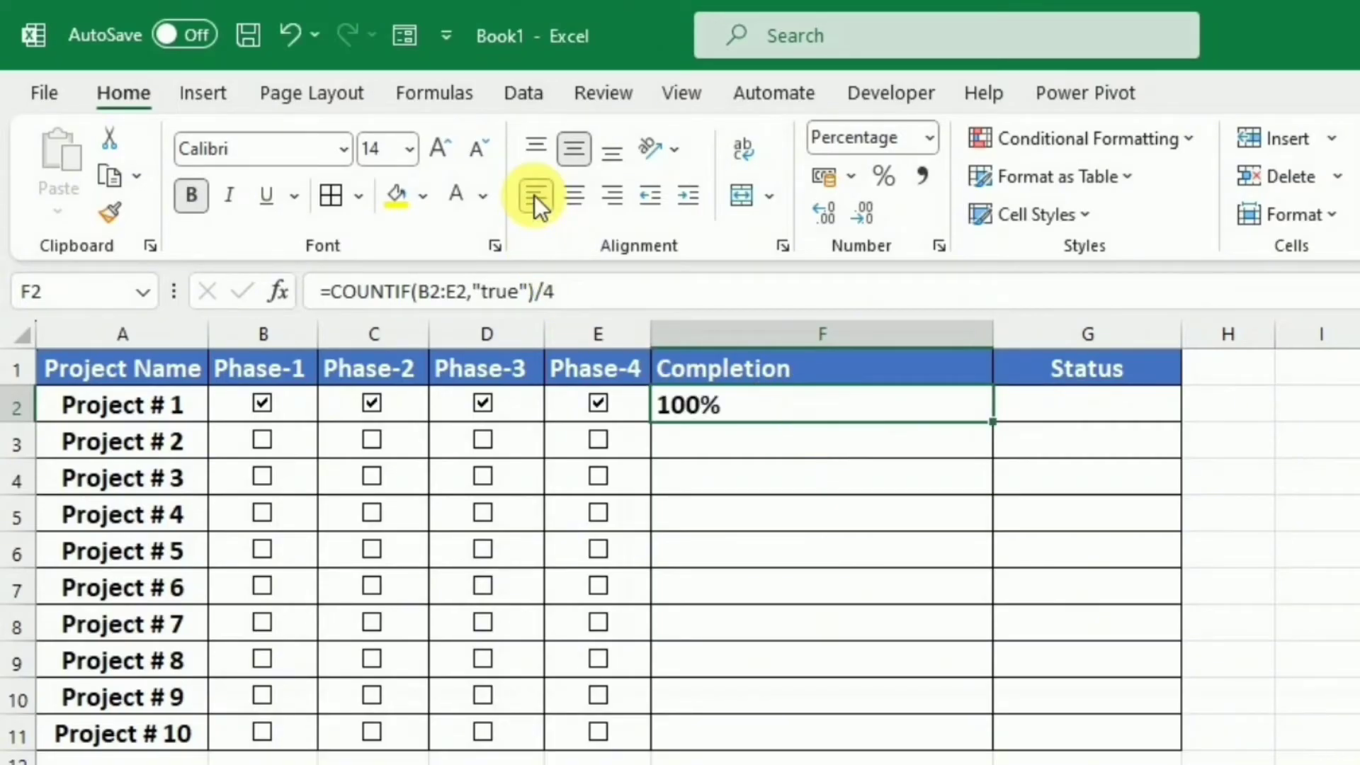
pyautogui.click(598, 403)
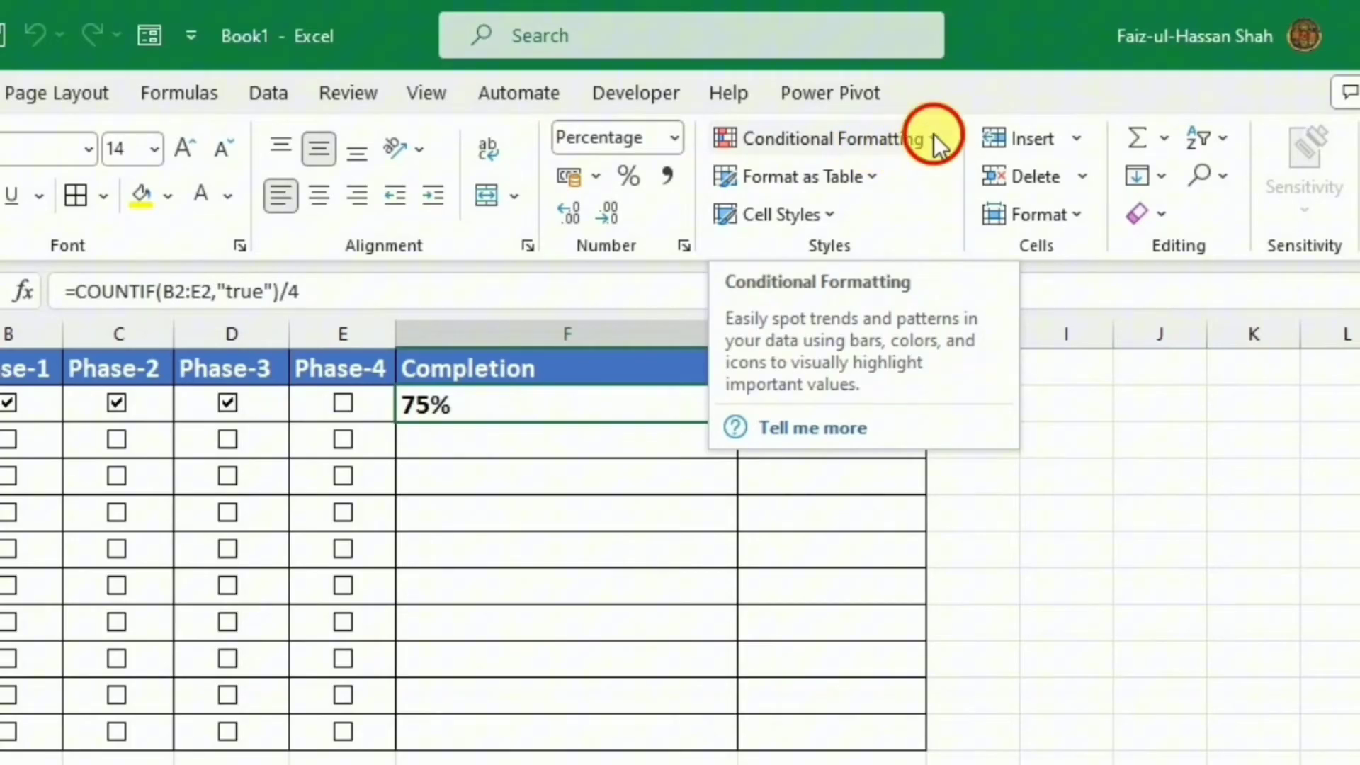
# - Start a new conditional formatting rule for F2 using the Data Bar format style
pyautogui.click(934, 134)
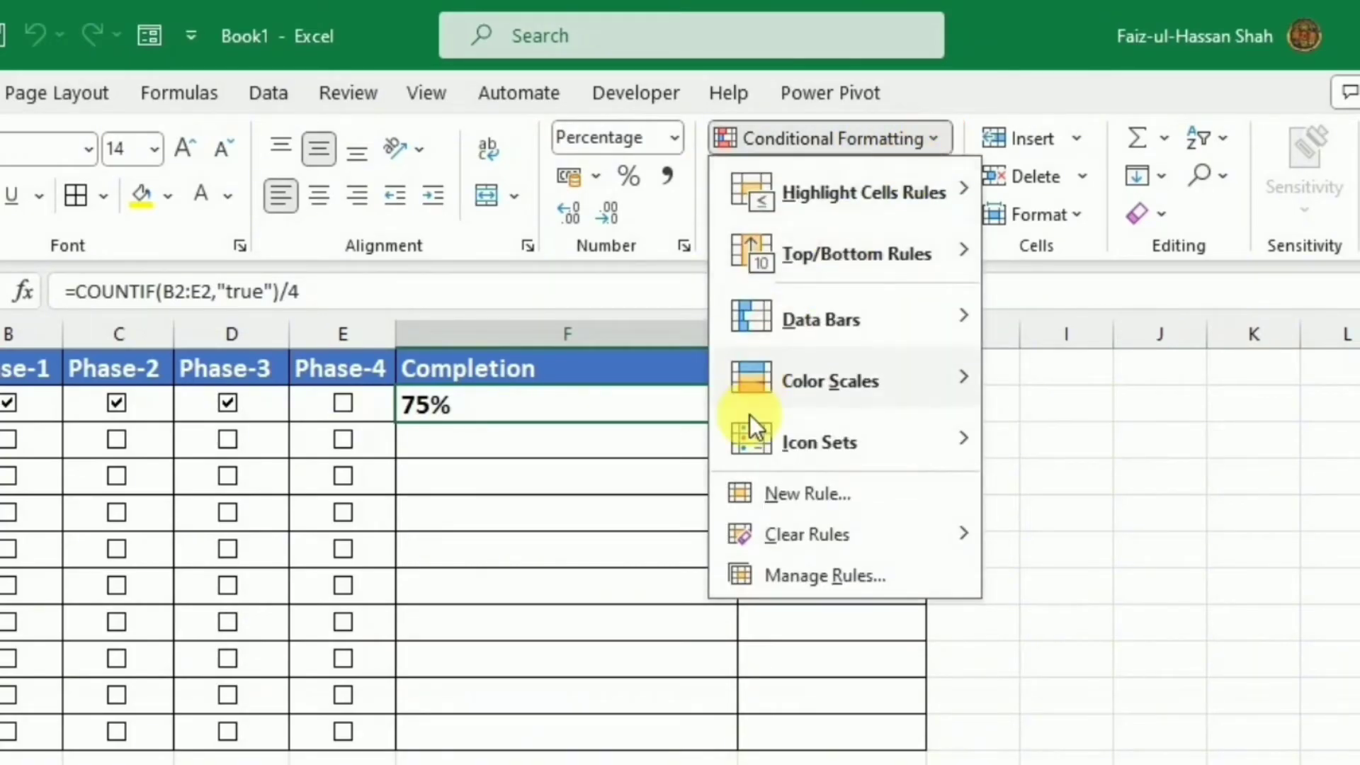
pyautogui.click(772, 495)
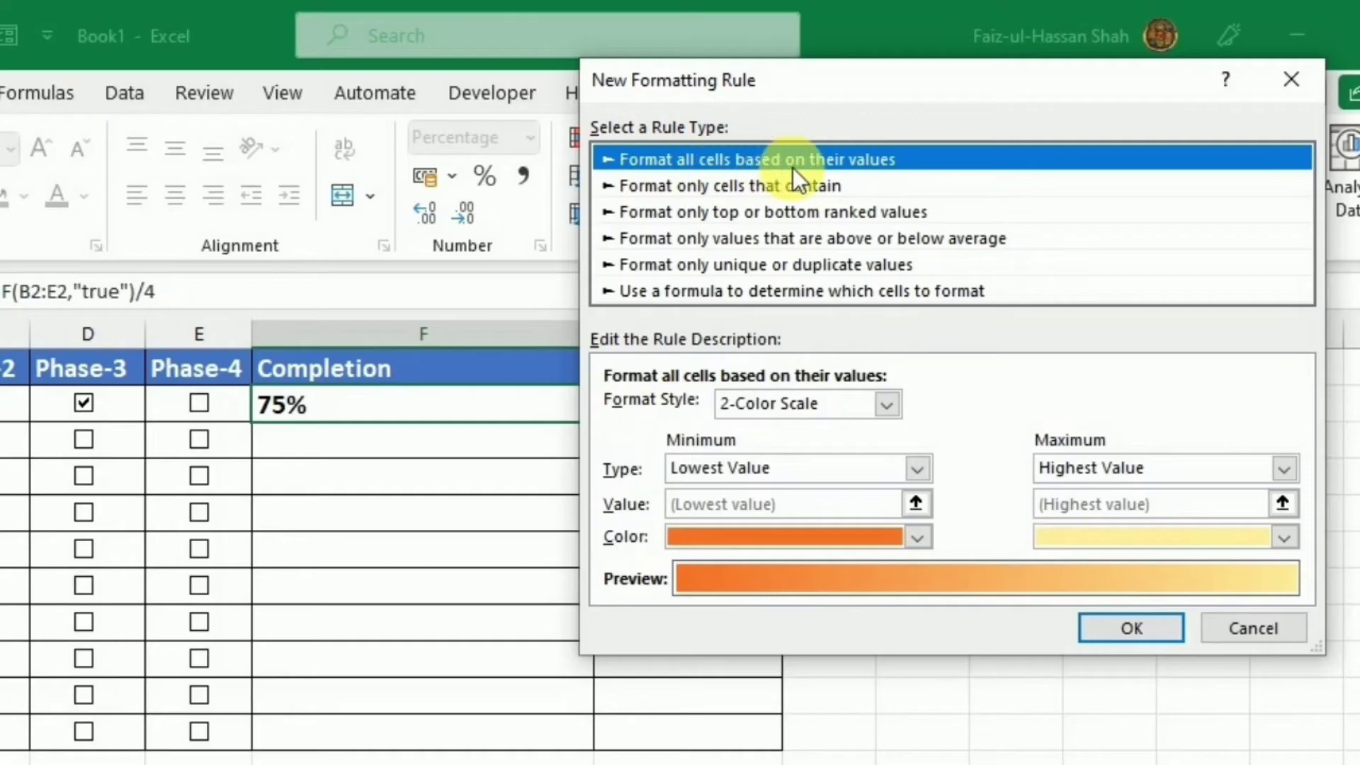
pyautogui.click(887, 404)
pyautogui.click(890, 402)
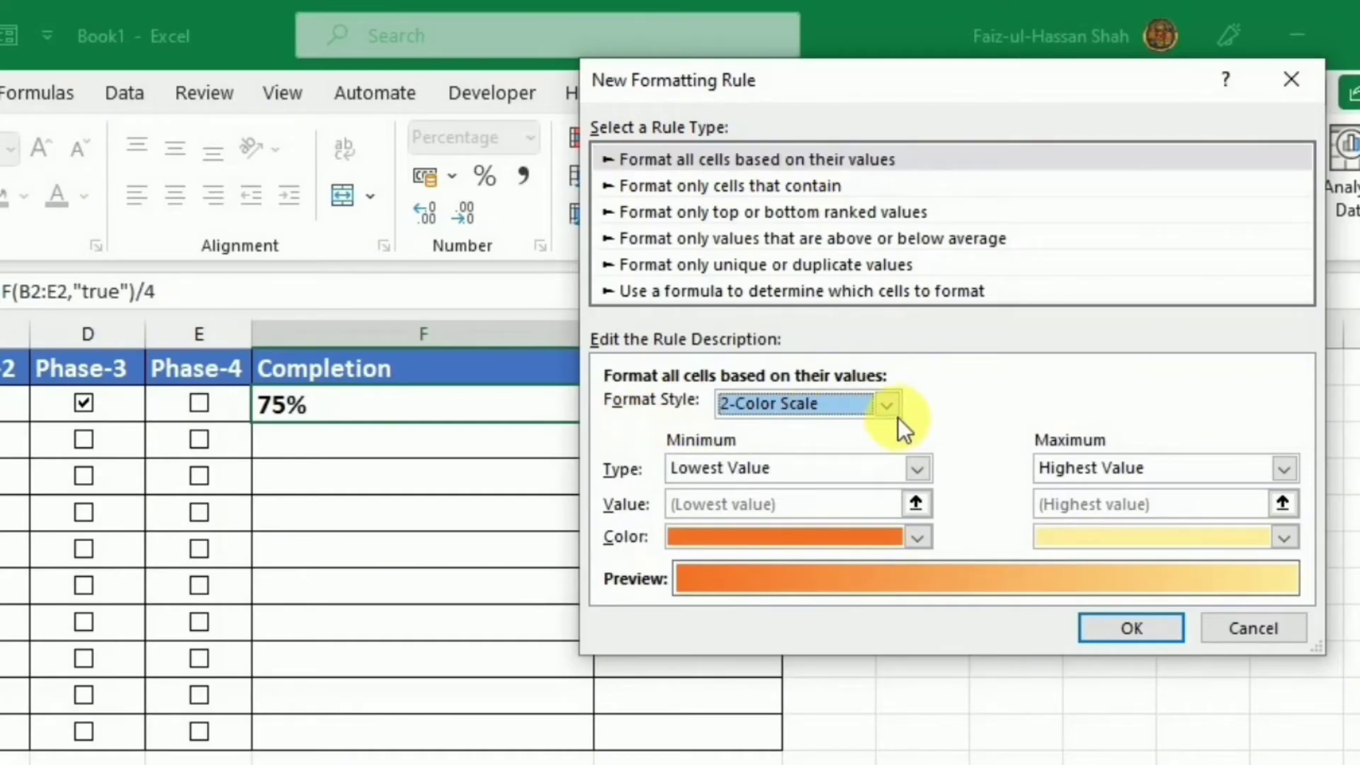
pyautogui.click(896, 405)
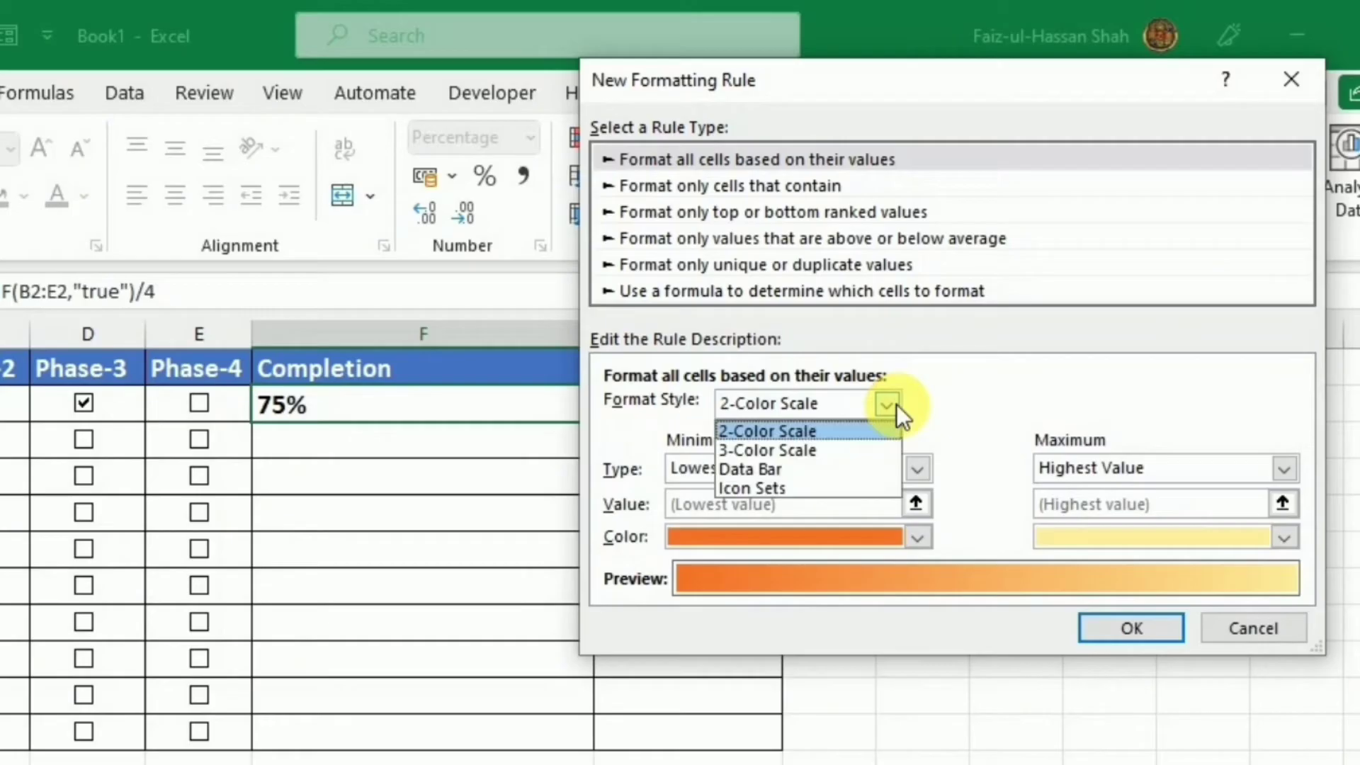
pyautogui.click(785, 470)
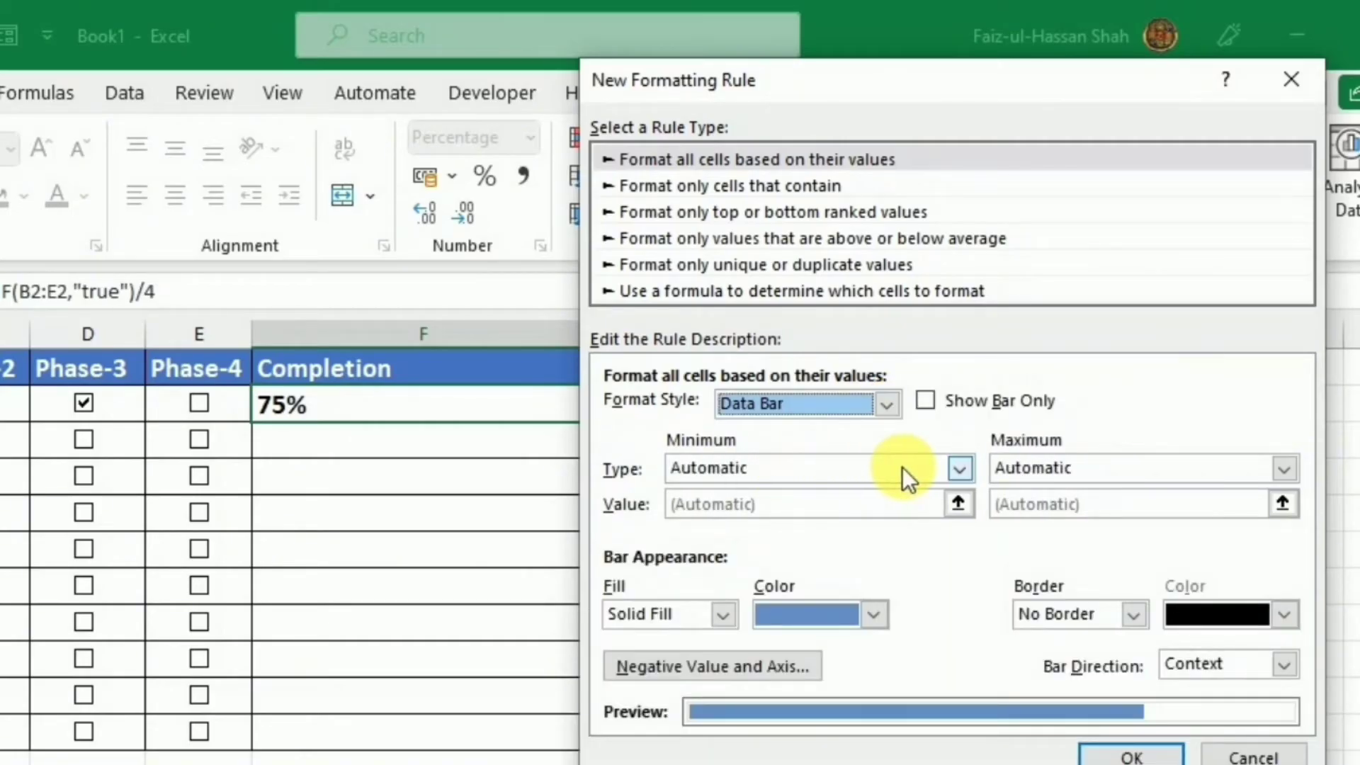
# - Set the data bar minimum to Number 0, maximum to Number 1, with a green bar colour
pyautogui.click(961, 467)
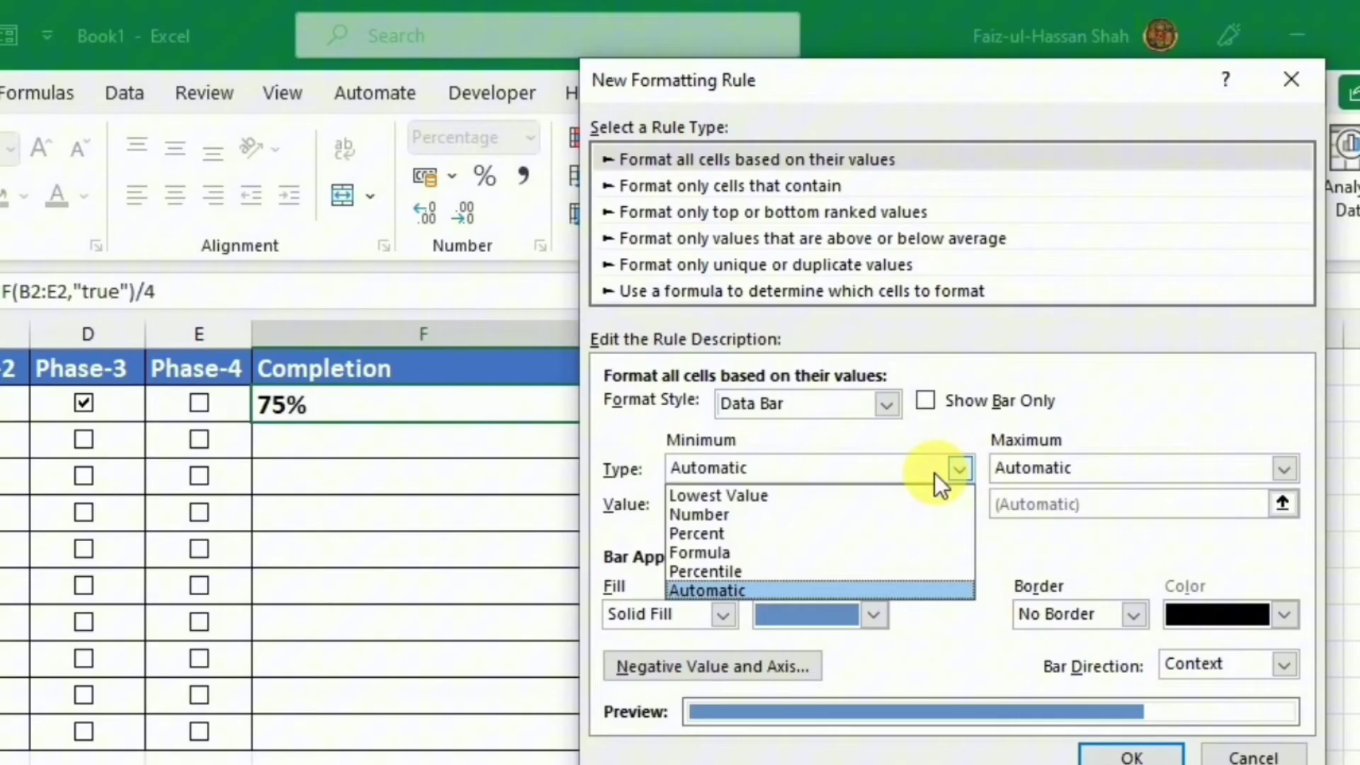
pyautogui.click(763, 516)
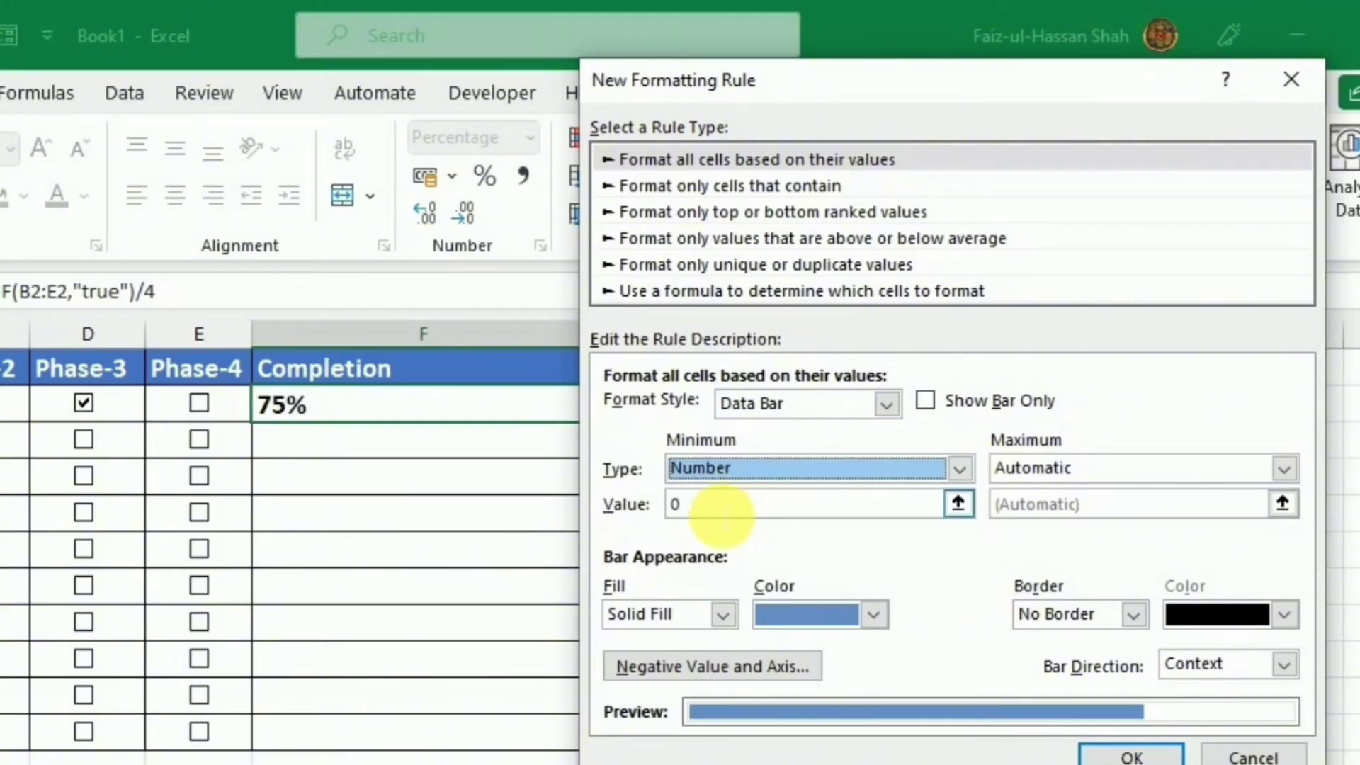
pyautogui.click(1038, 468)
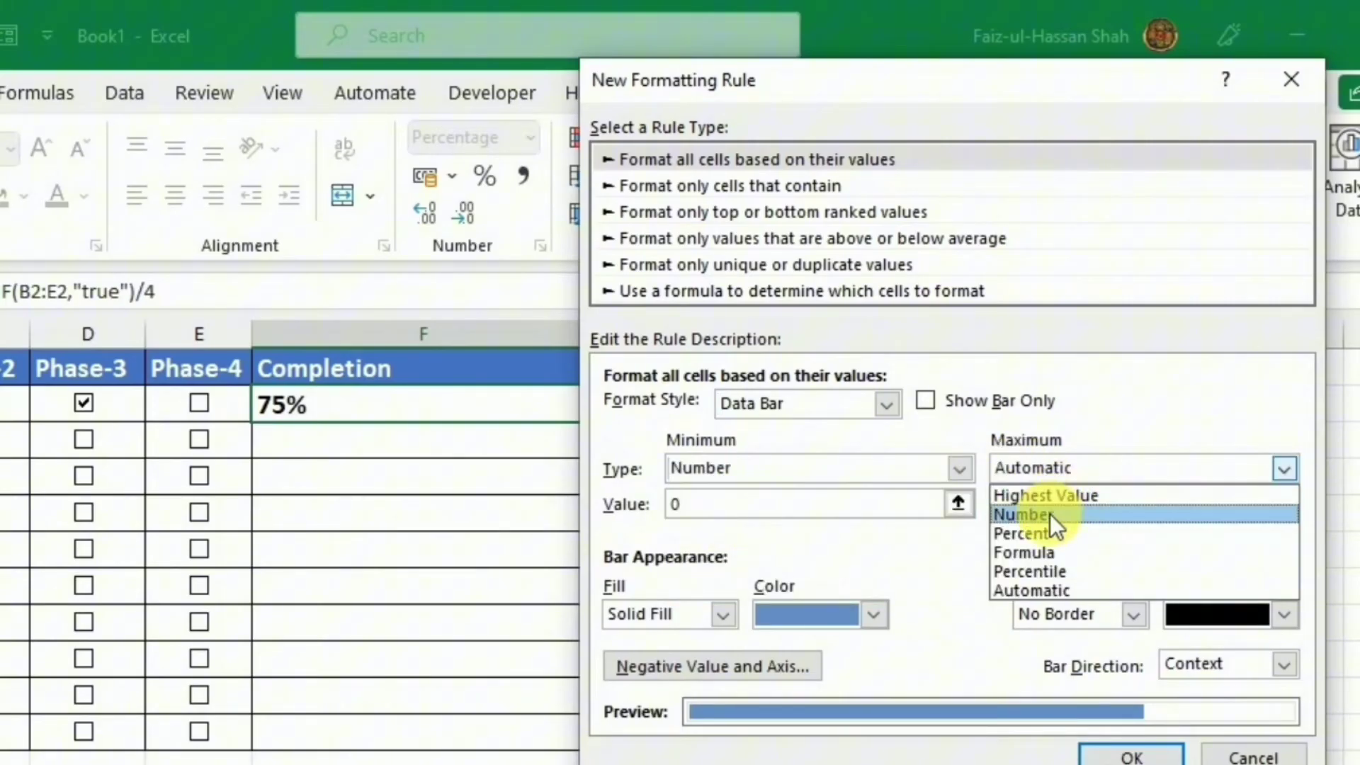
pyautogui.click(1044, 516)
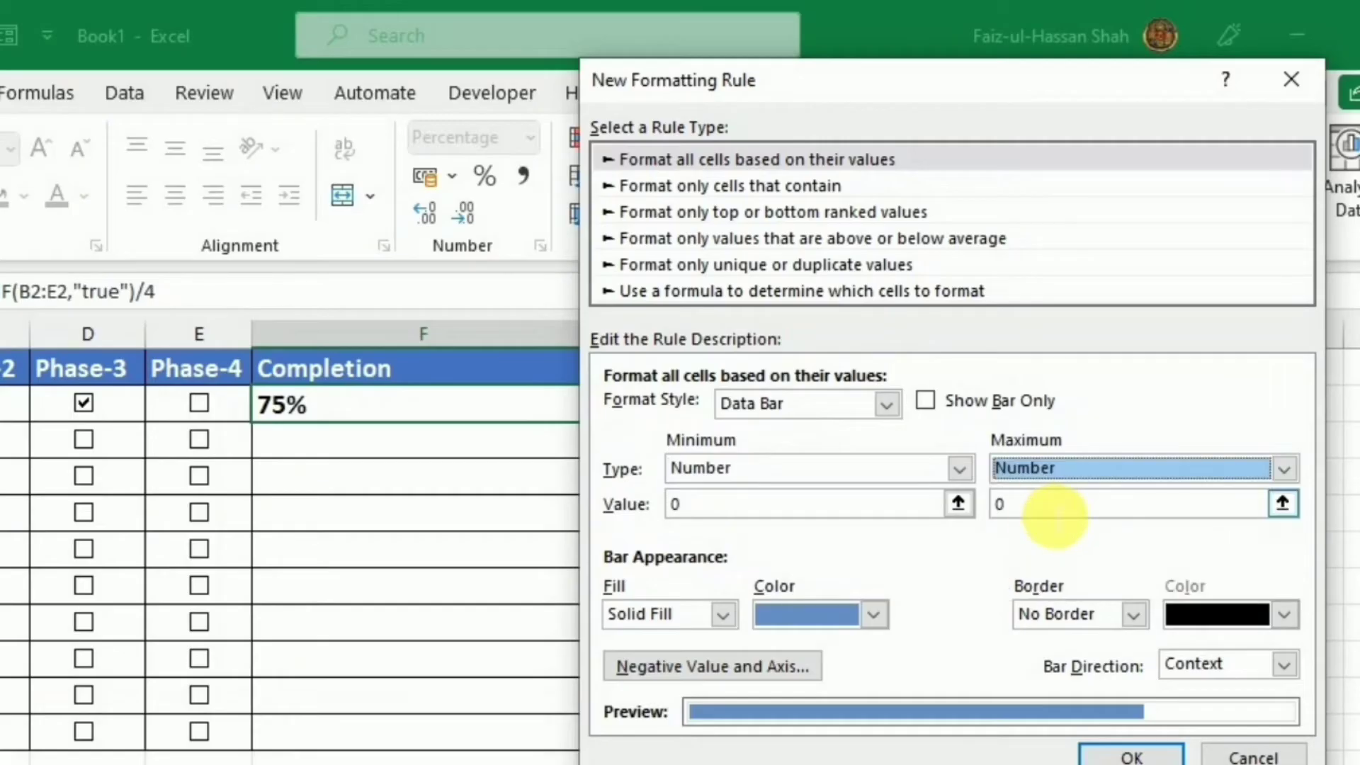
pyautogui.click(1056, 514)
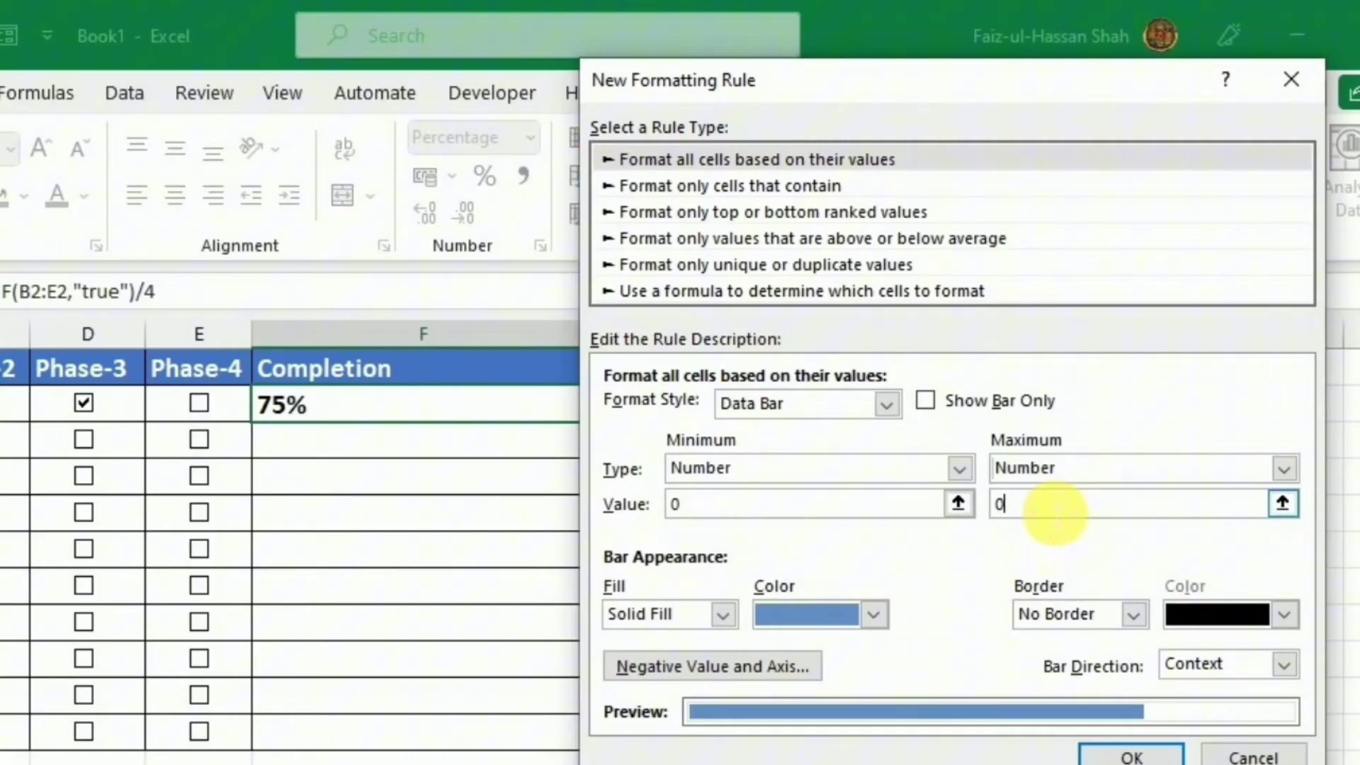
pyautogui.press('BackSpace')
pyautogui.write('1')
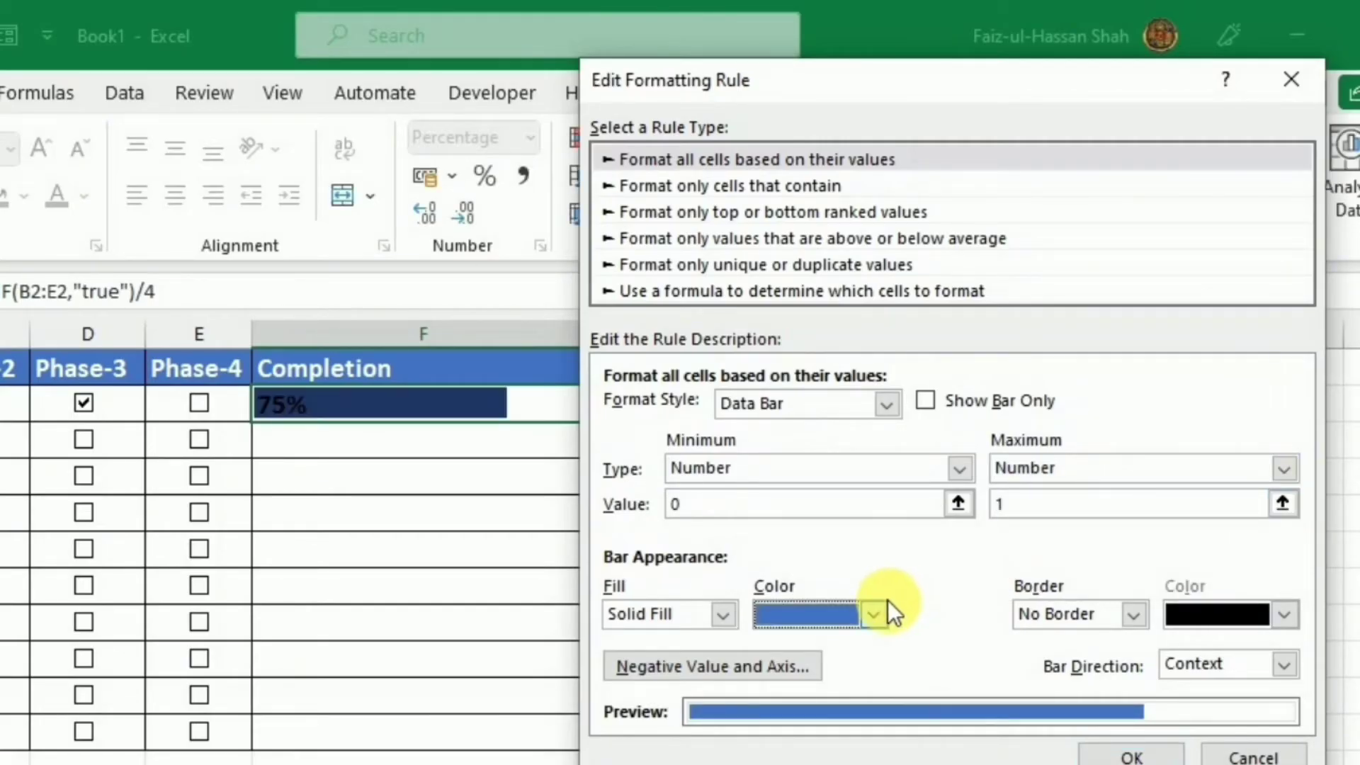
pyautogui.click(878, 610)
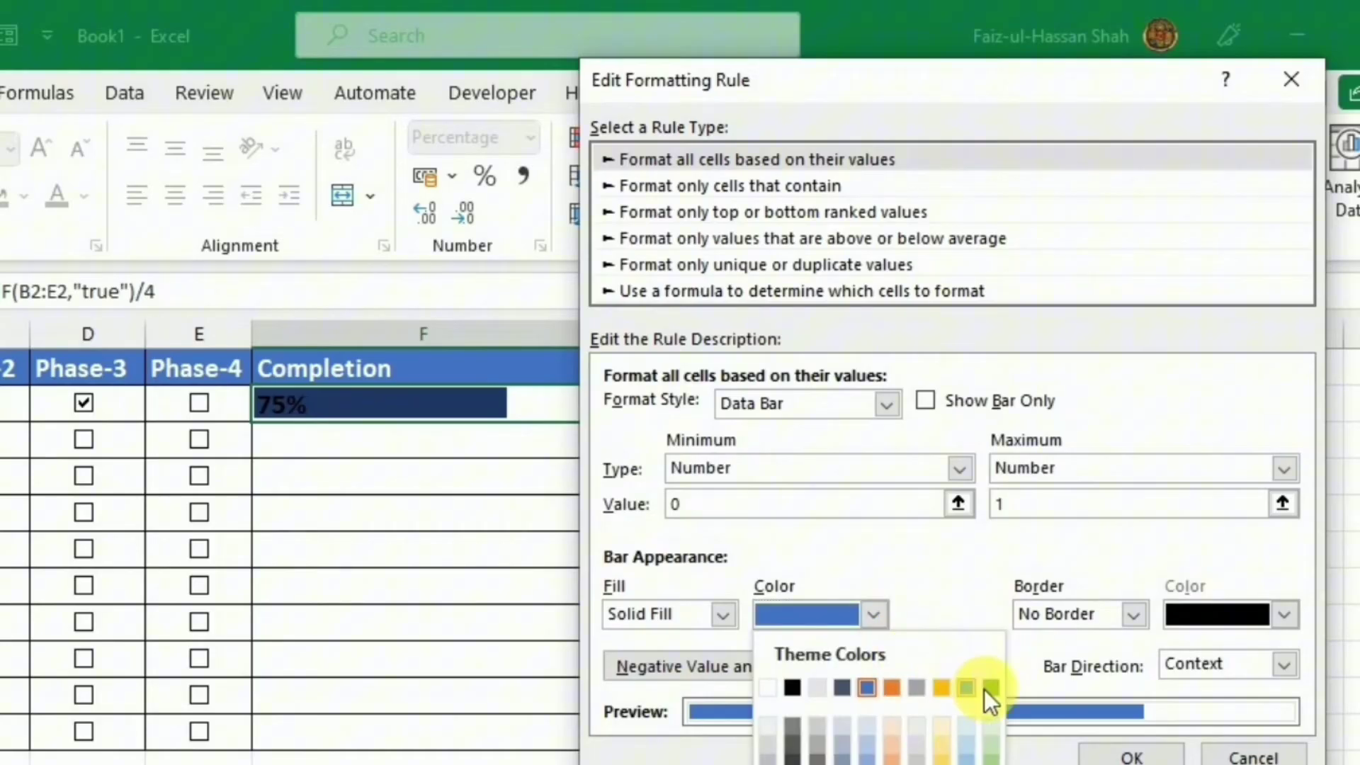
pyautogui.click(992, 687)
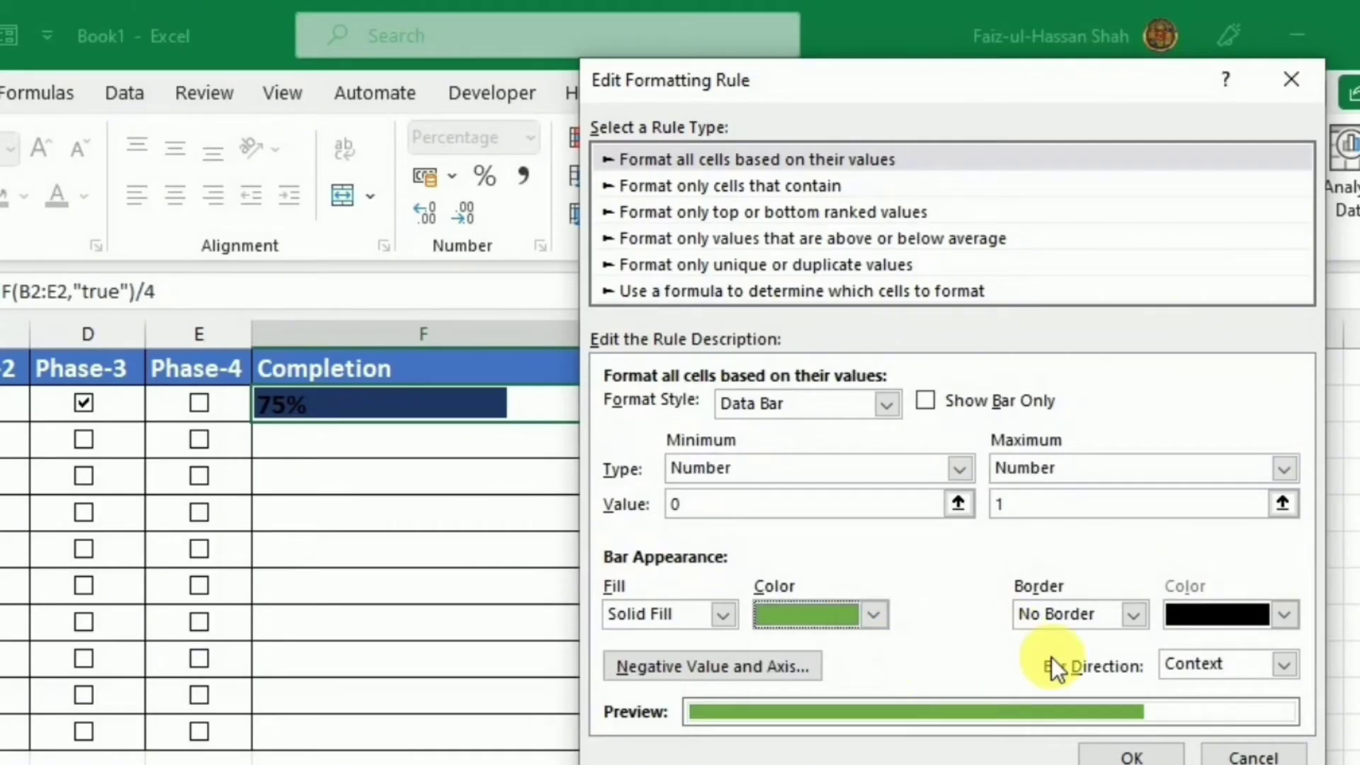
pyautogui.click(1131, 755)
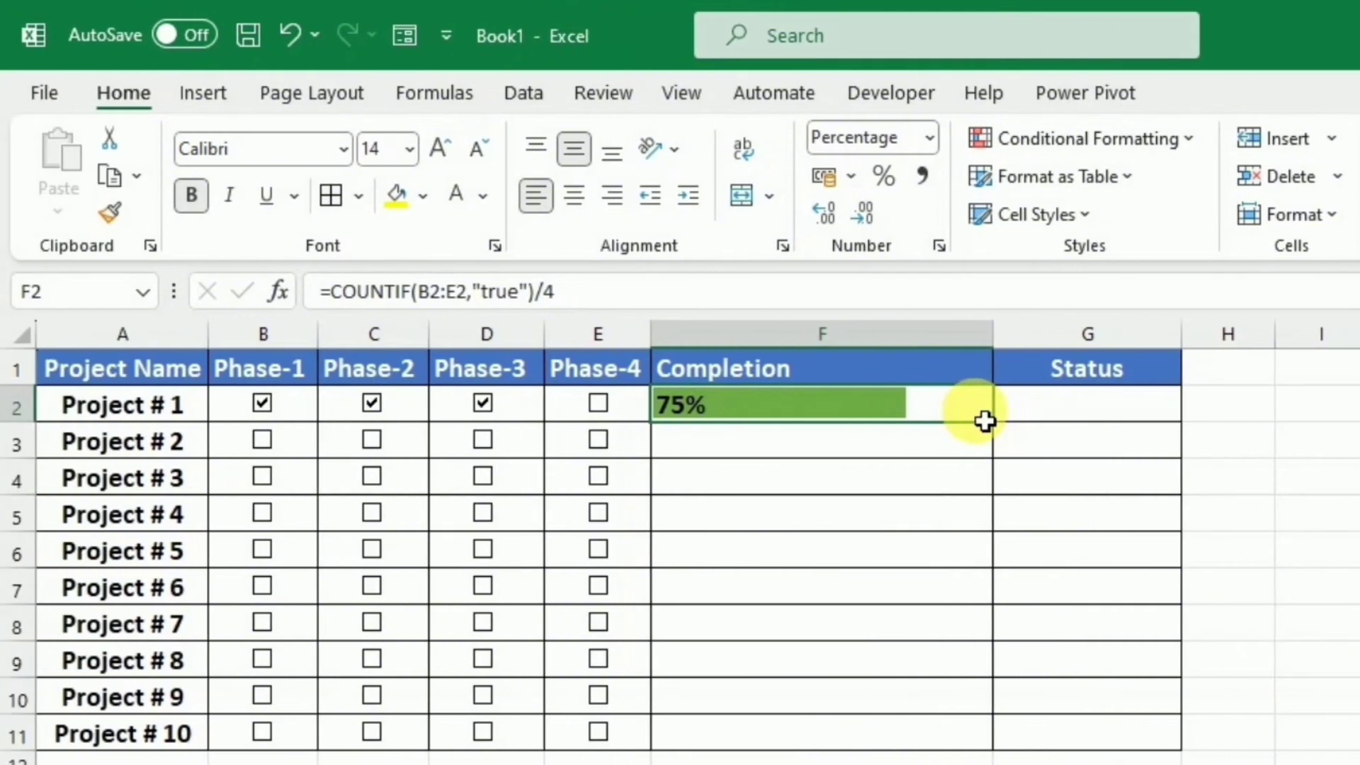
# - Fill the completion formula and bars down to F11, then tick phases for Projects # 2–4
pyautogui.moveTo(994, 424); pyautogui.dragTo(999, 747)
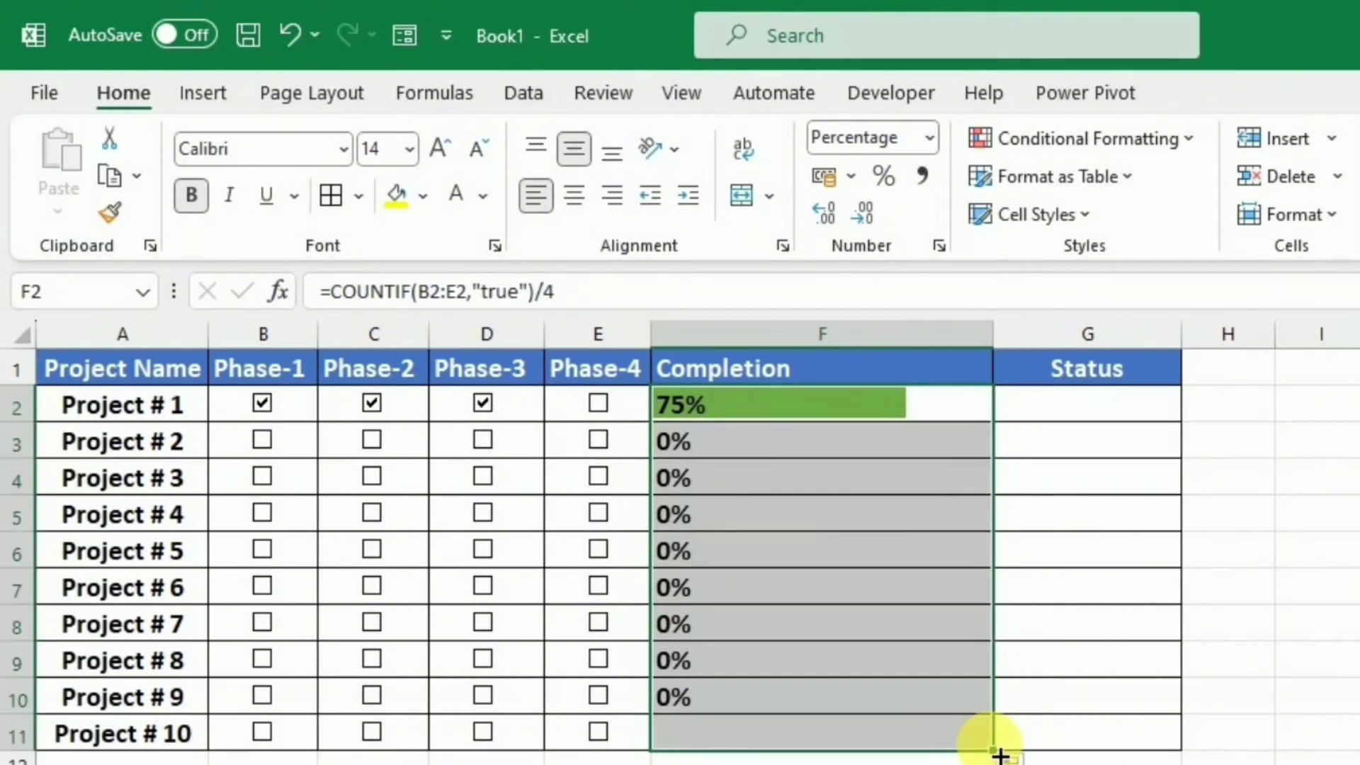
pyautogui.hotkey('ctrl', 'Home')
pyautogui.click(264, 442)
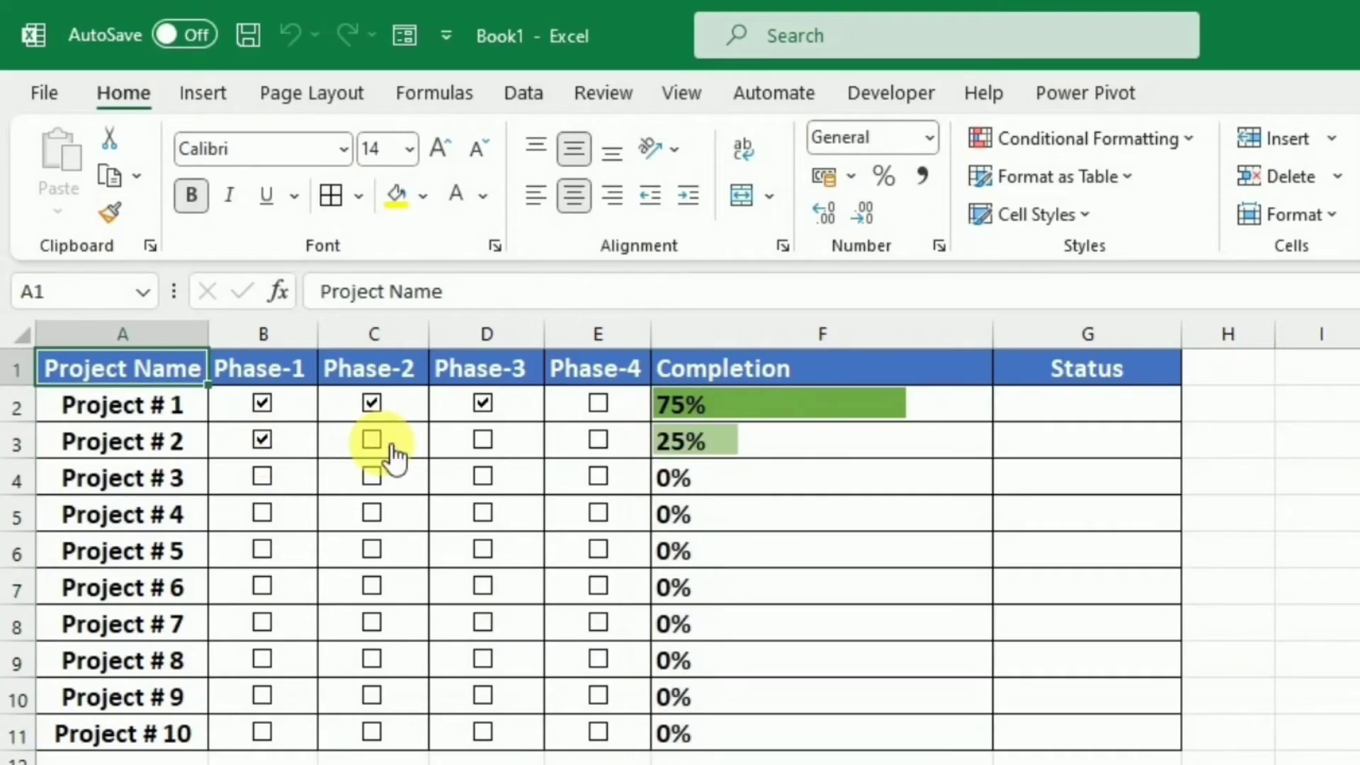
pyautogui.click(380, 443)
pyautogui.click(375, 475)
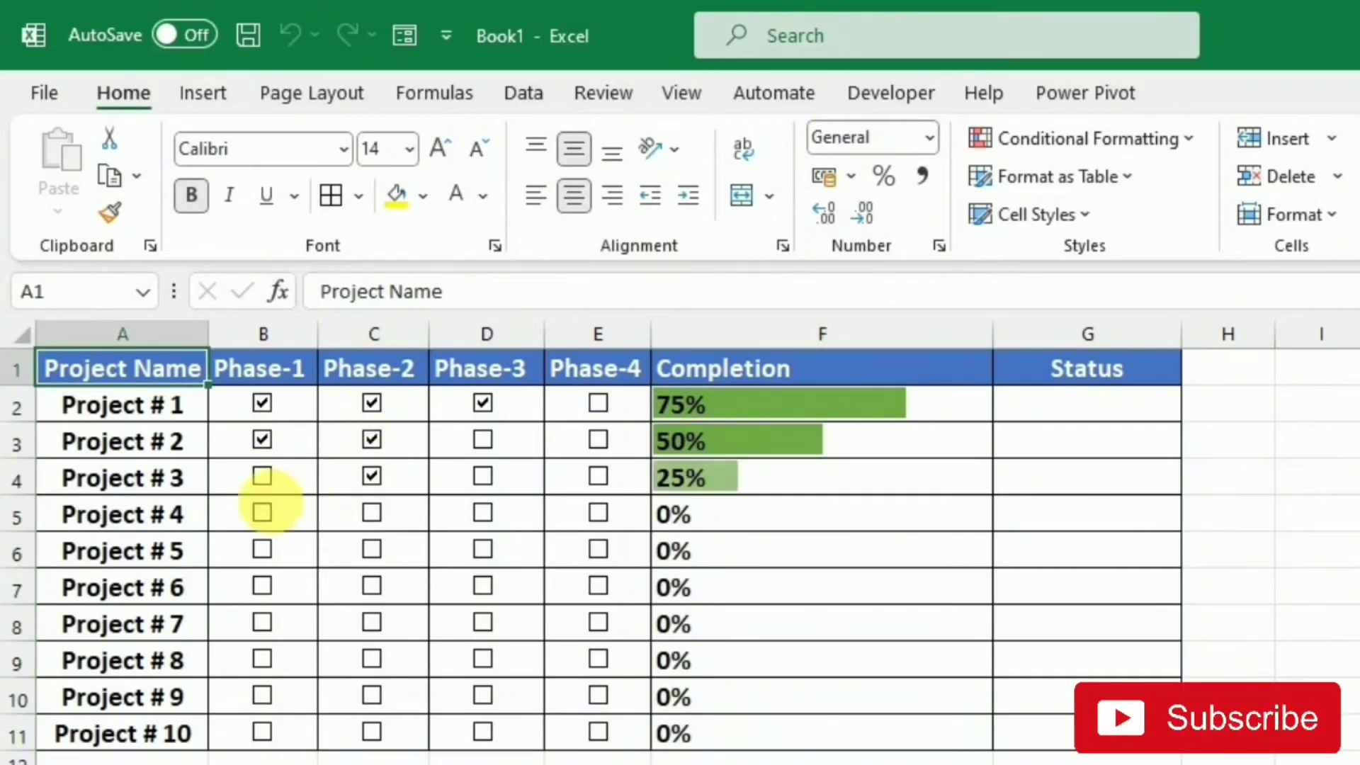
pyautogui.click(262, 512)
# - Tick Phases 2–3 for Project # 5, Phases 1–2 for # 6, and Phases 1–3 for # 7
pyautogui.click(372, 550)
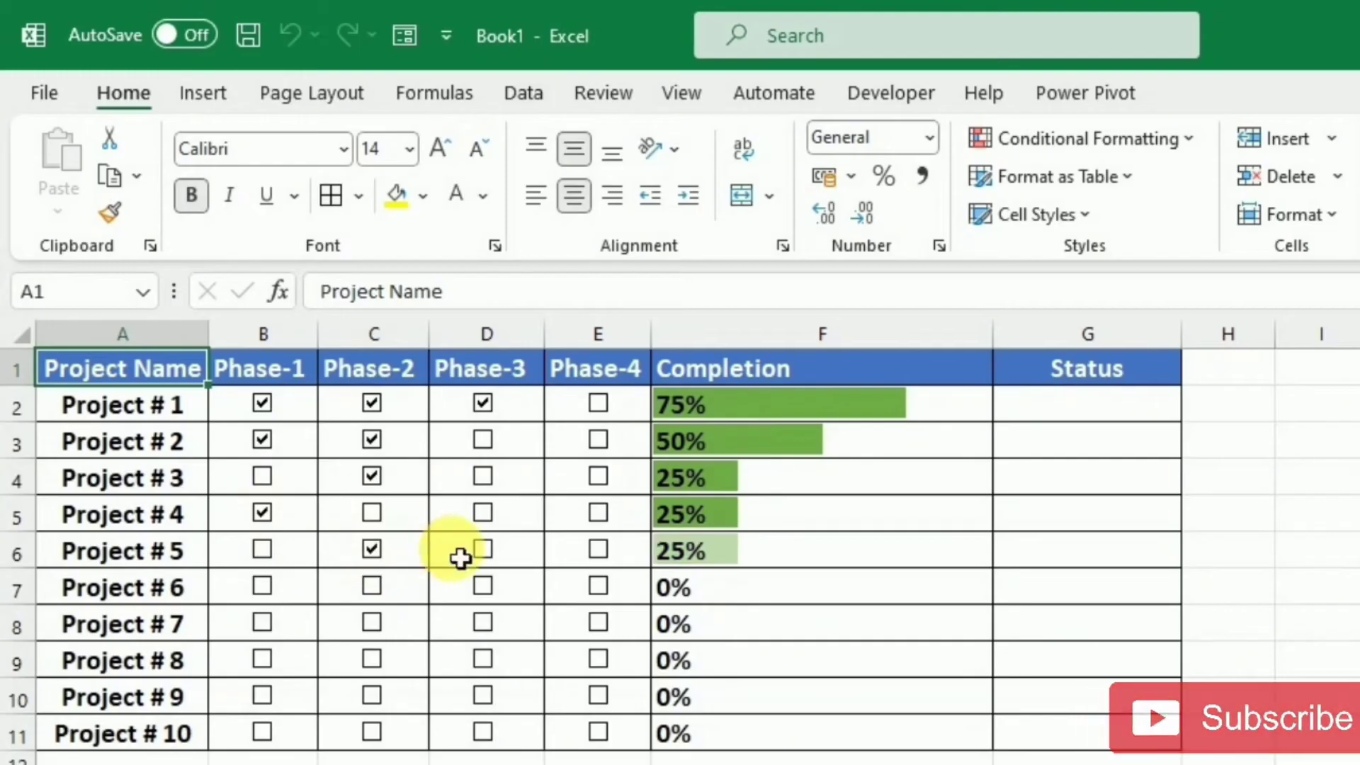
pyautogui.click(483, 553)
pyautogui.click(375, 589)
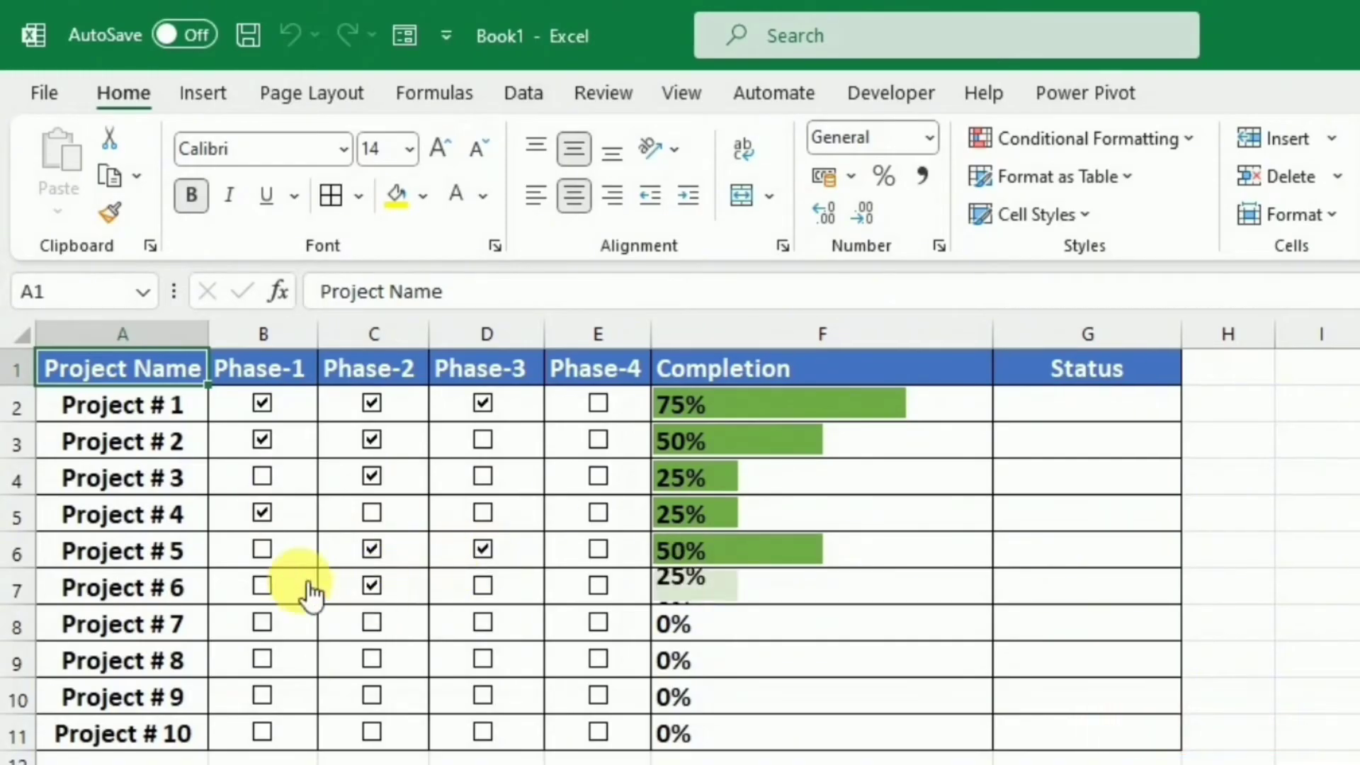
pyautogui.click(263, 586)
pyautogui.click(263, 624)
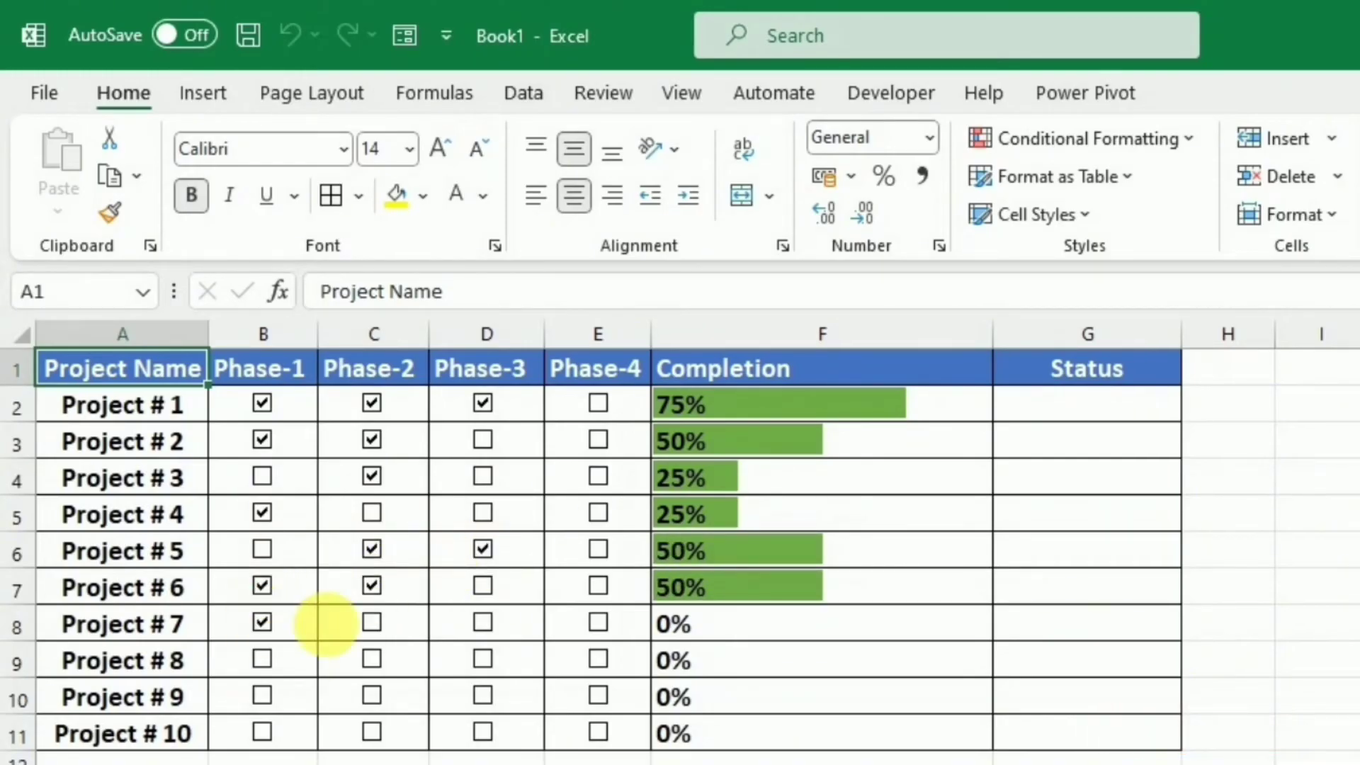
pyautogui.click(372, 623)
pyautogui.click(493, 627)
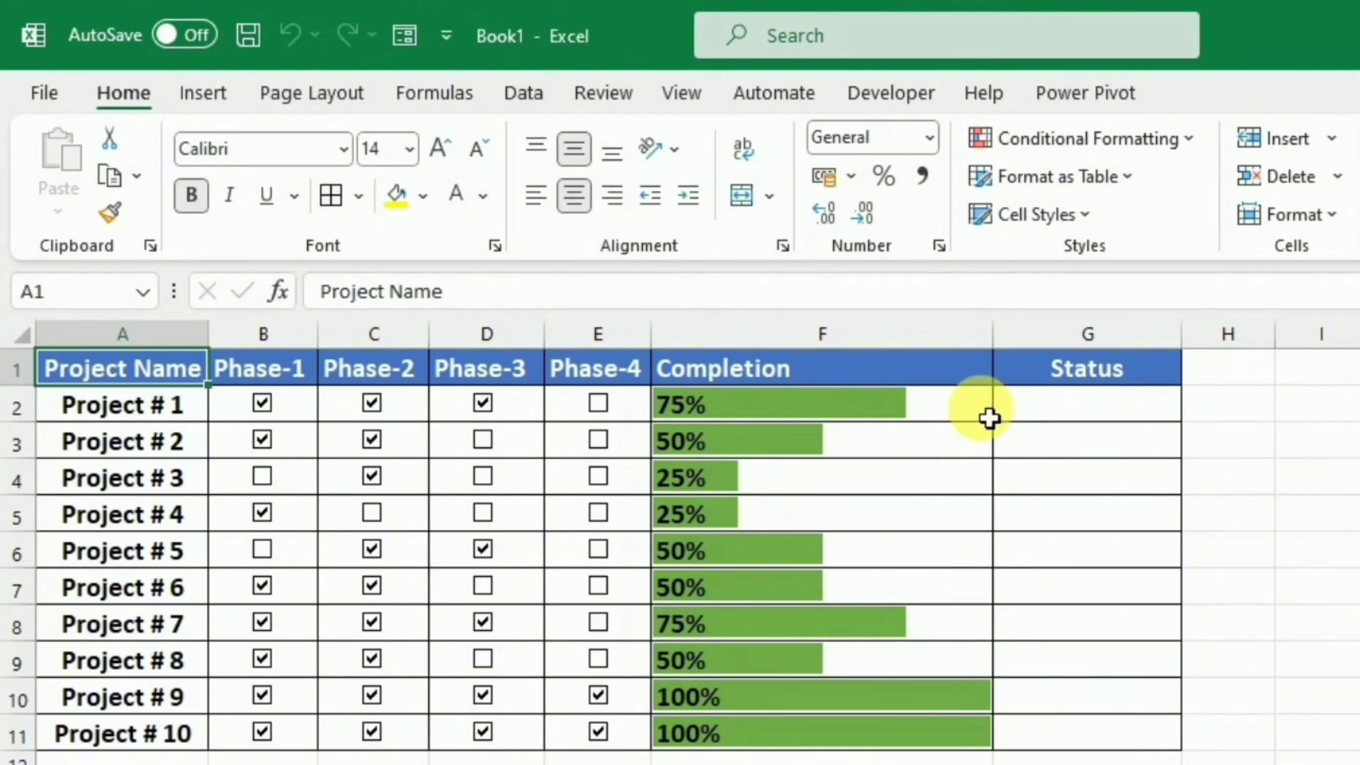
# - In G2, type the formula =IF(F2=100%,"Completed","In progress")
pyautogui.click(1029, 418)
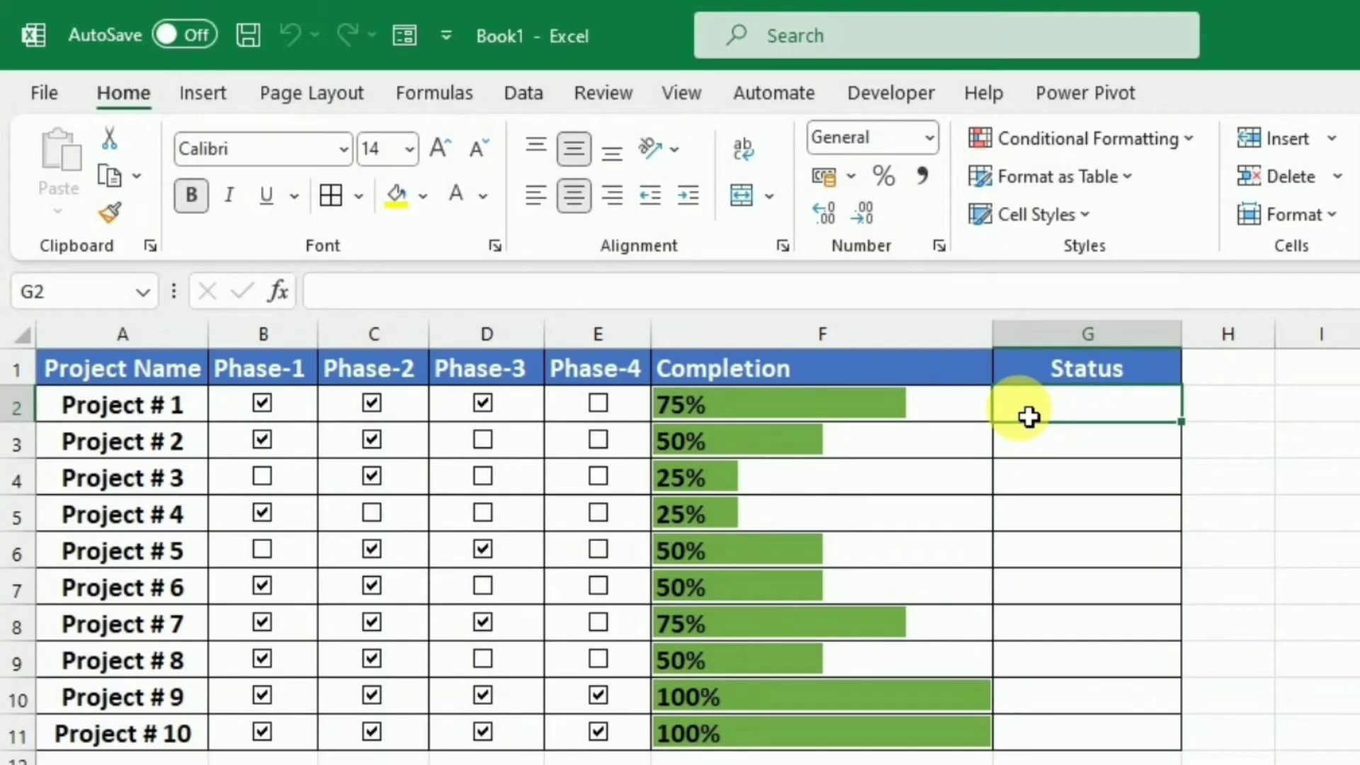
pyautogui.write('=')
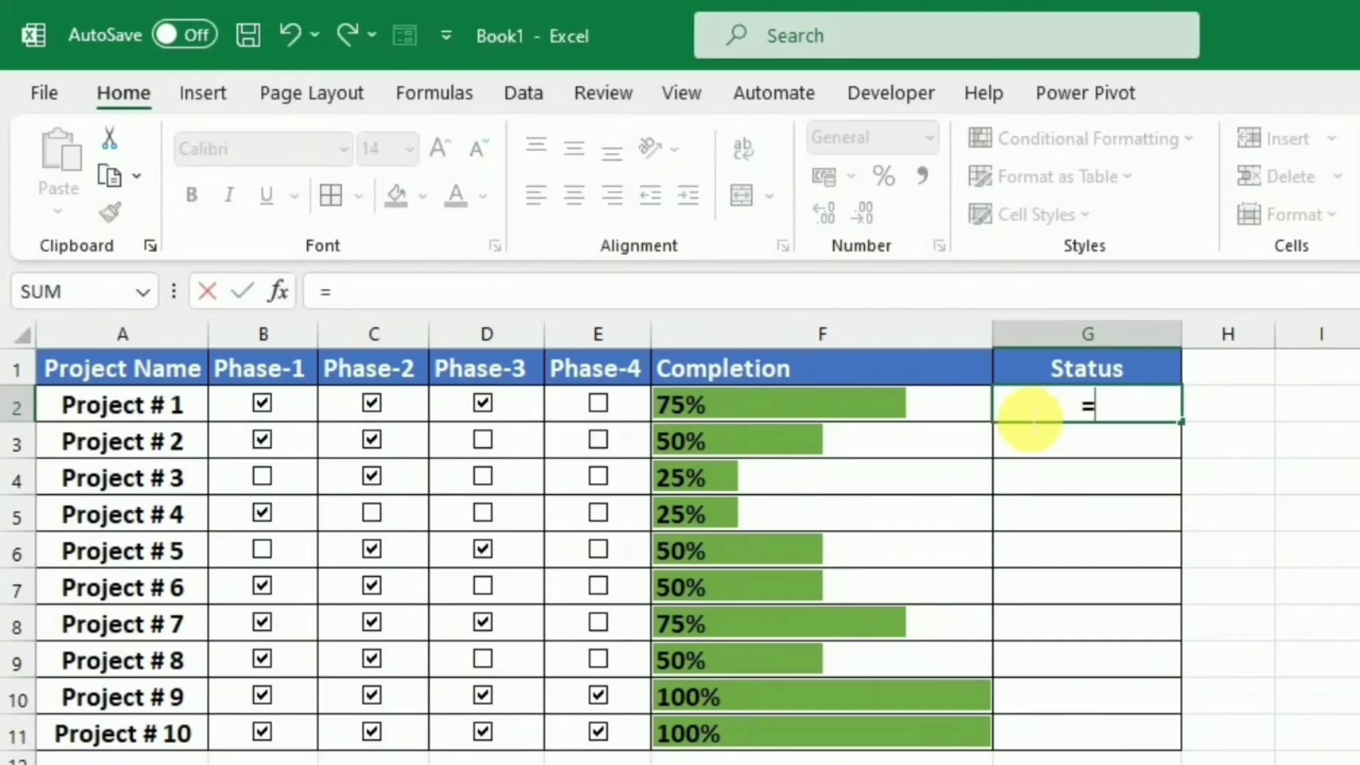
pyautogui.write('if(')
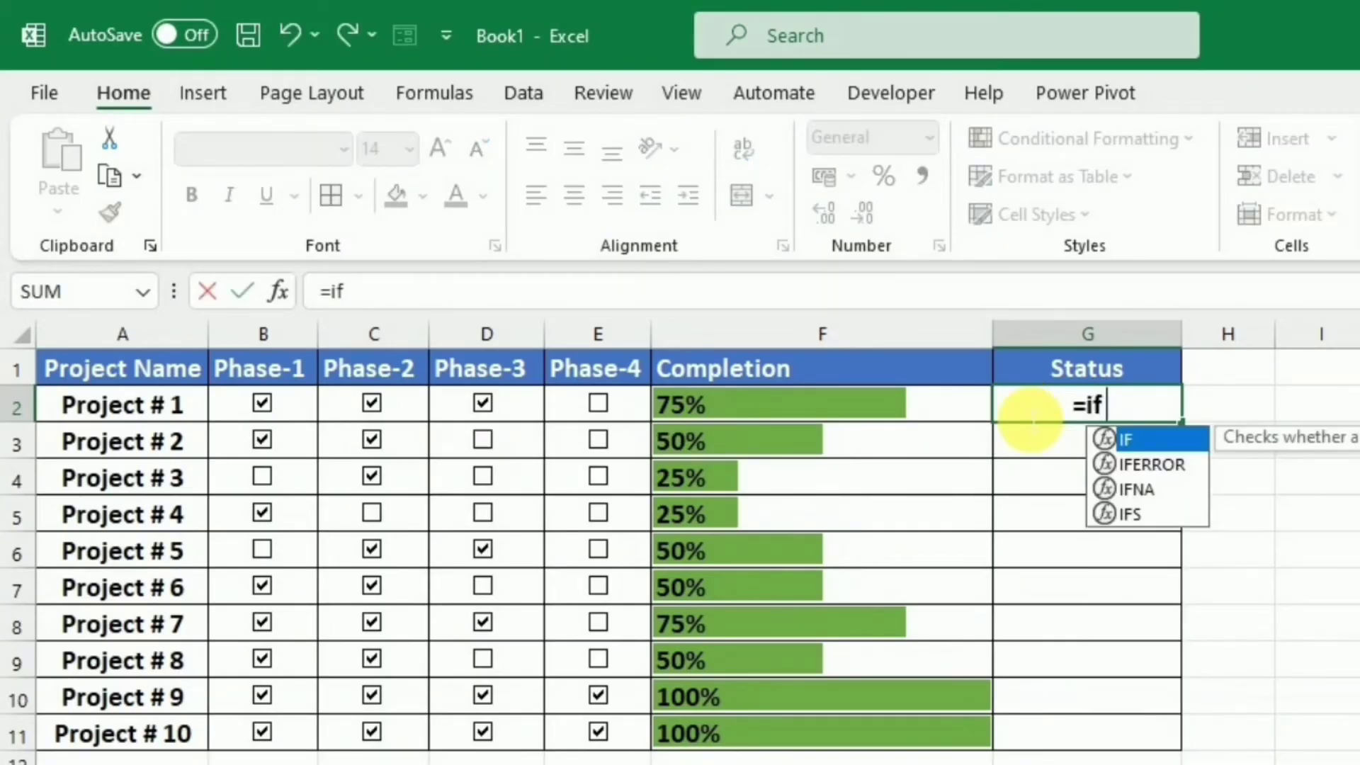
pyautogui.click(938, 424)
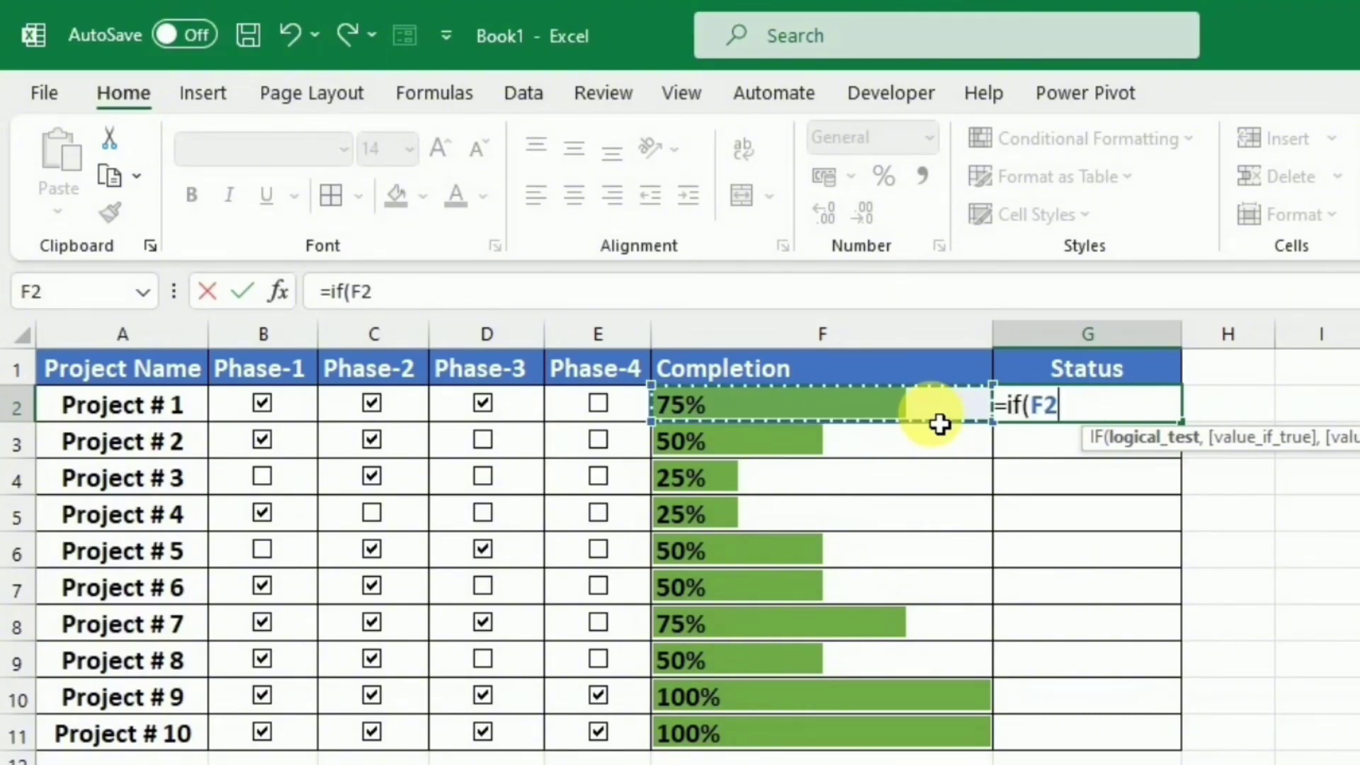
pyautogui.write('=')
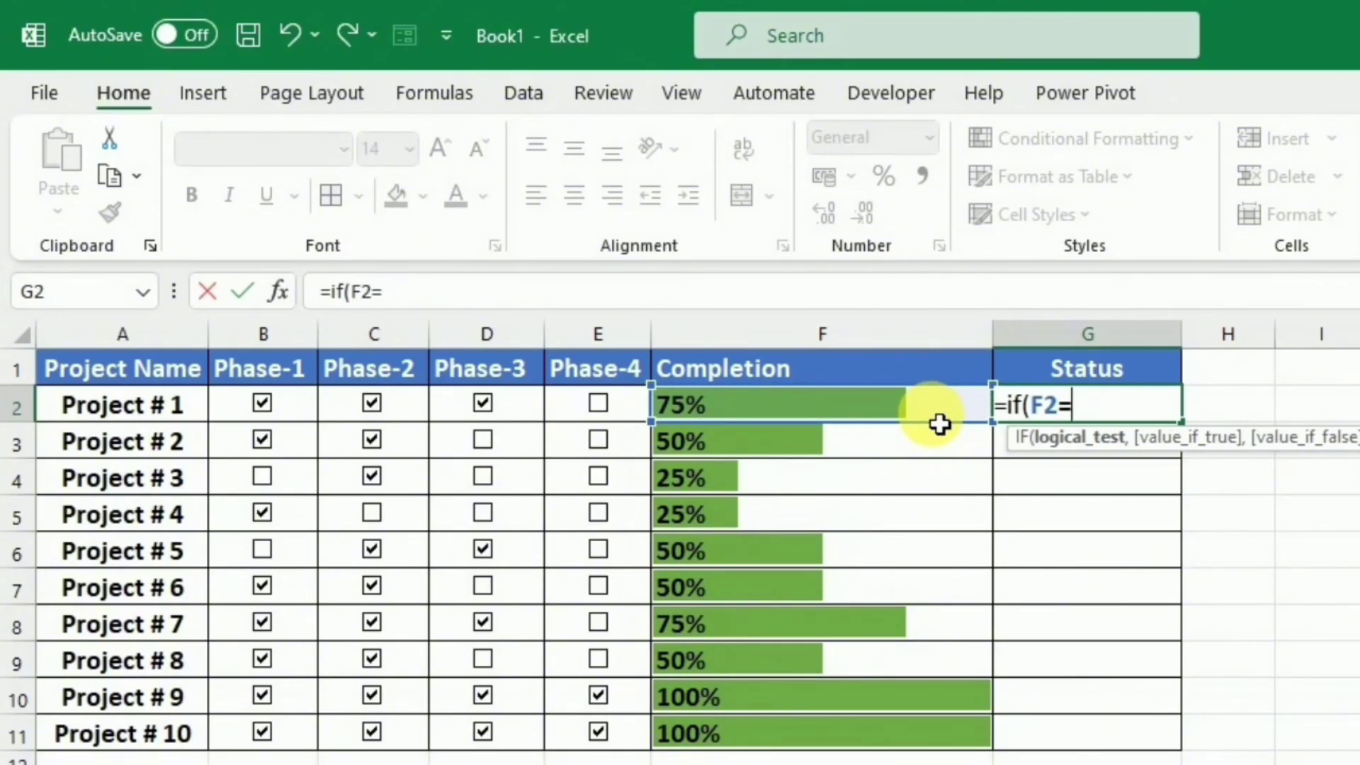
pyautogui.write('100%')
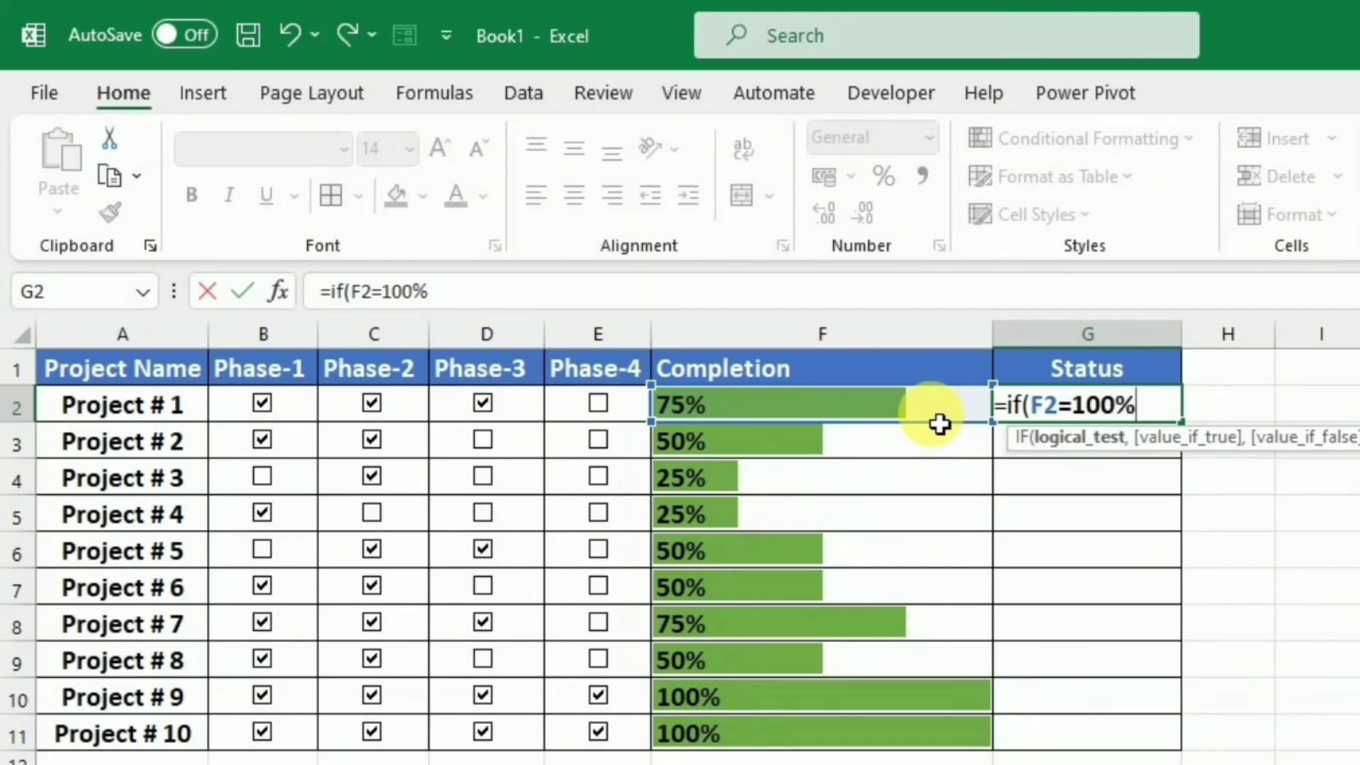
pyautogui.write(',"')
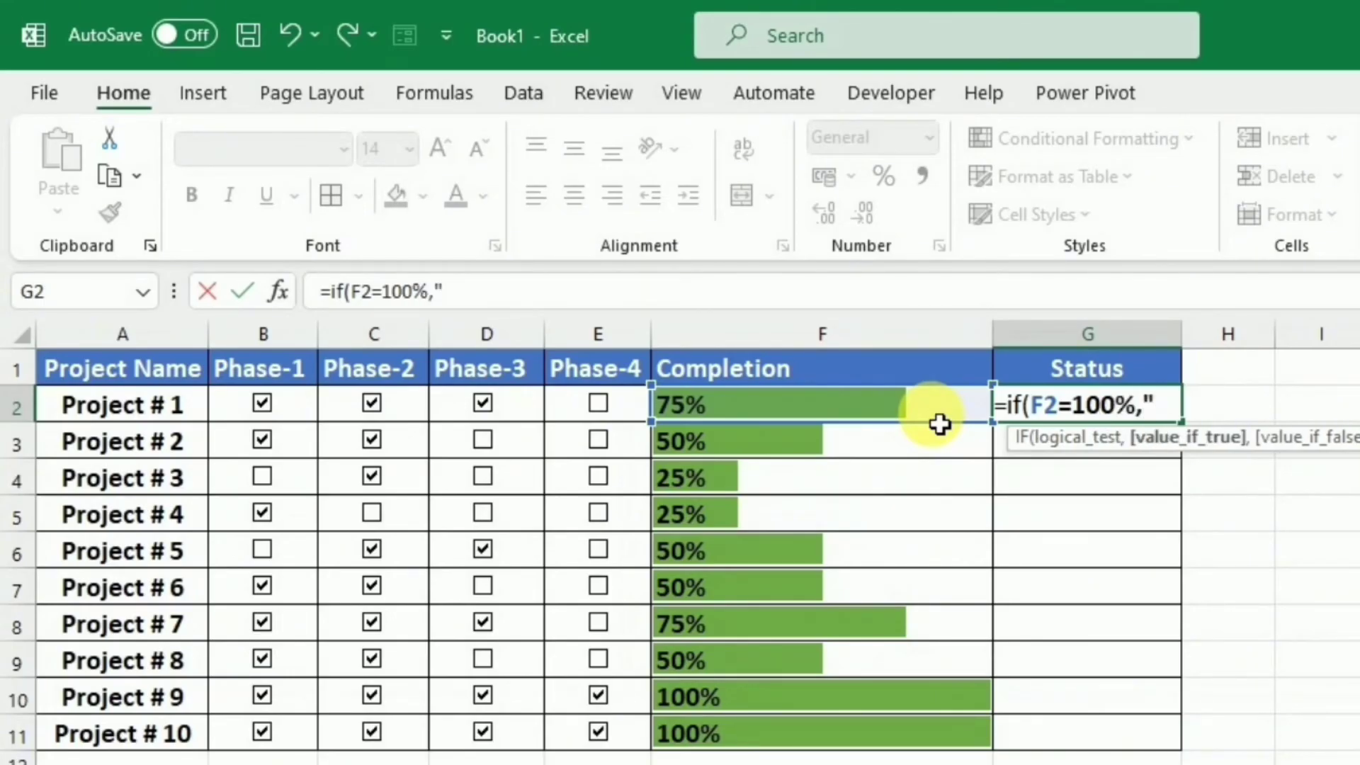
pyautogui.write('Com')
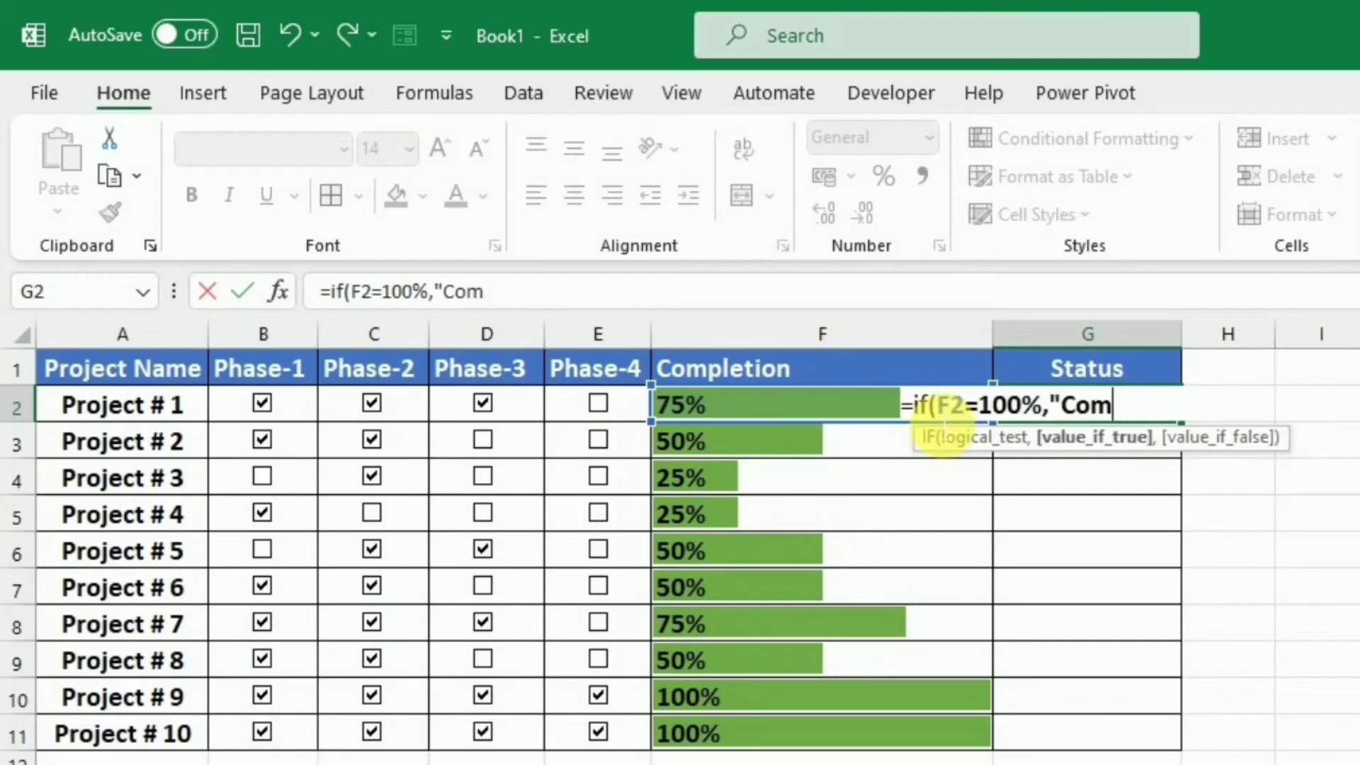
pyautogui.write('pleted')
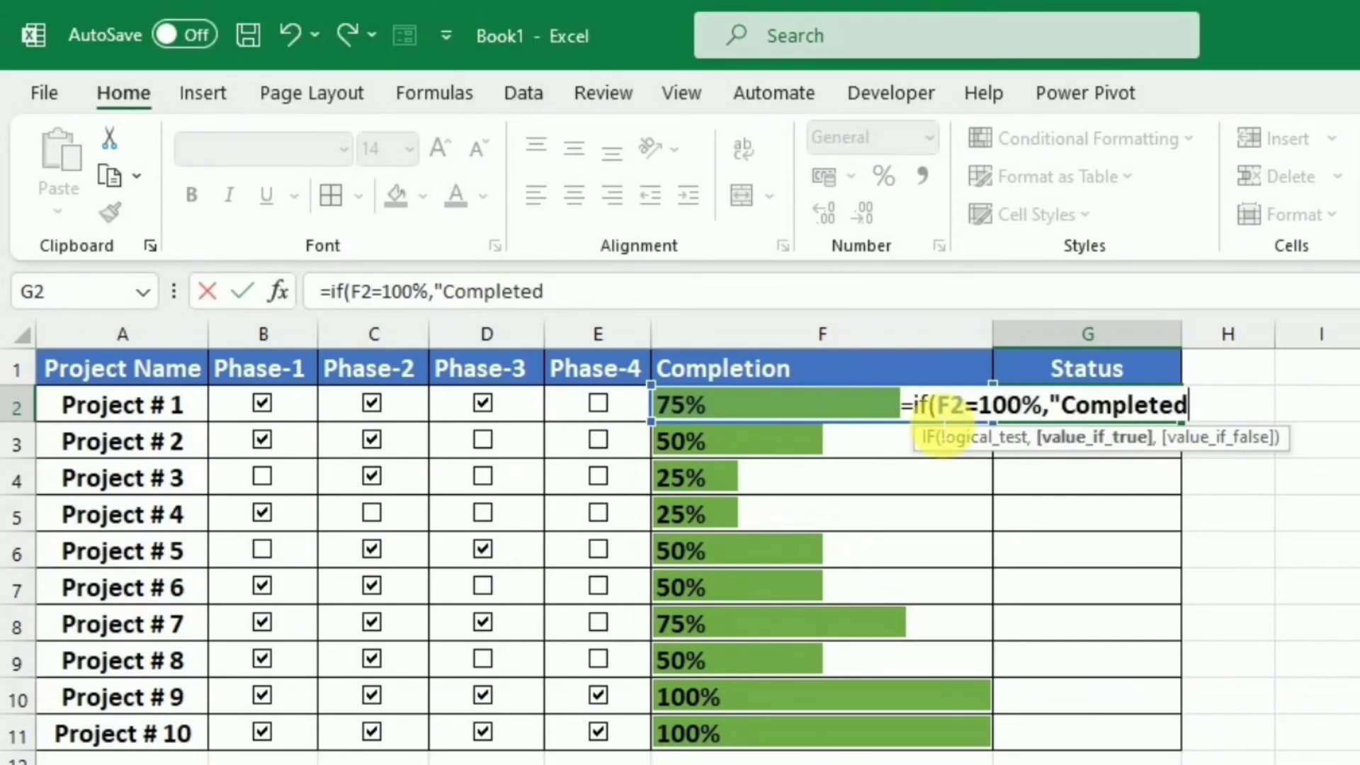
pyautogui.write('"')
pyautogui.write(', "')
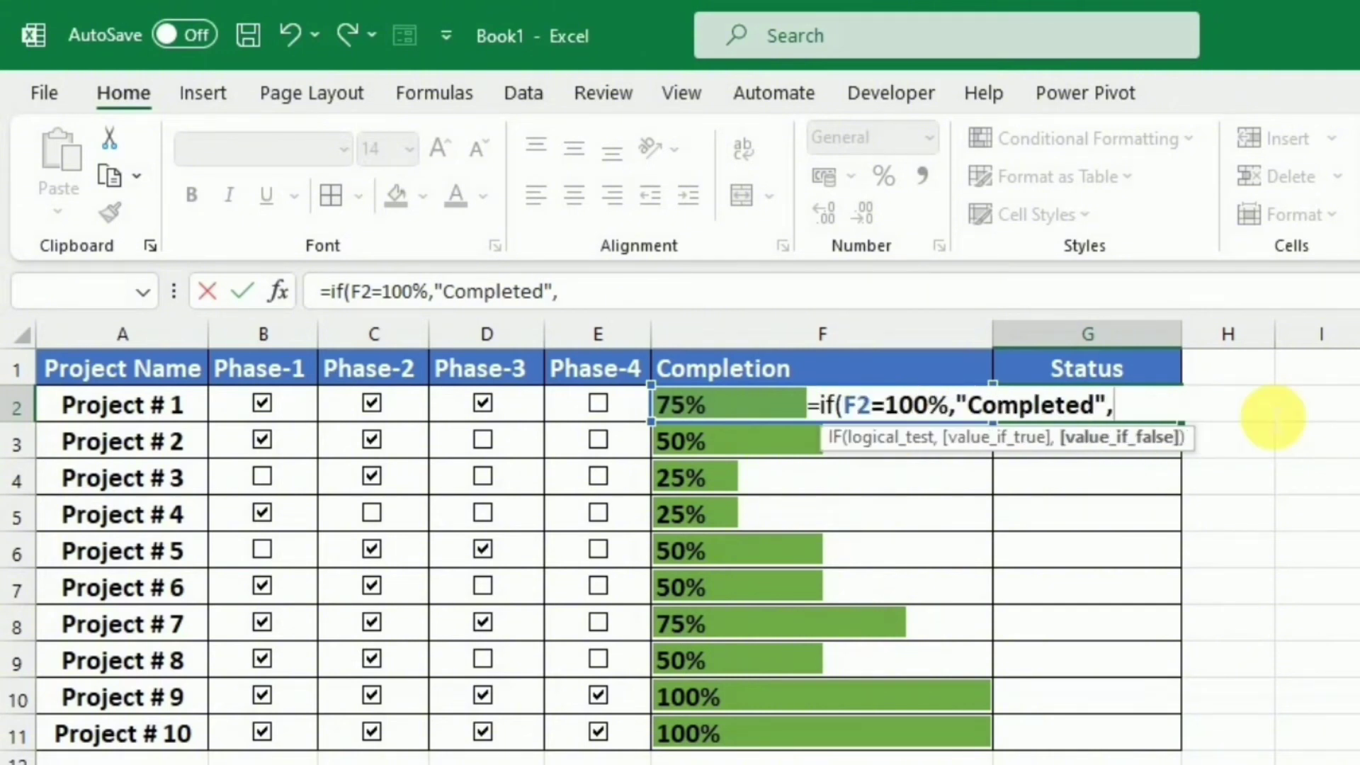
pyautogui.write('In progr')
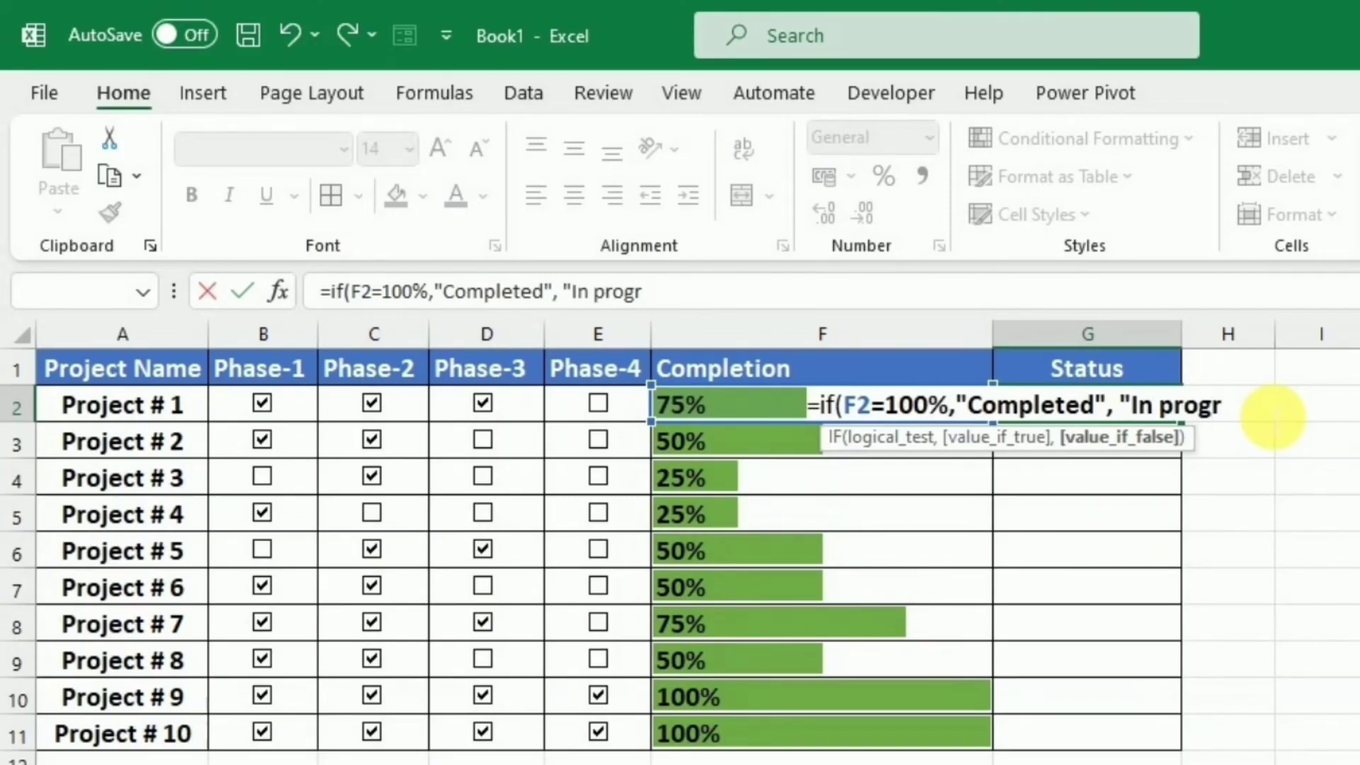
pyautogui.write('ess"')
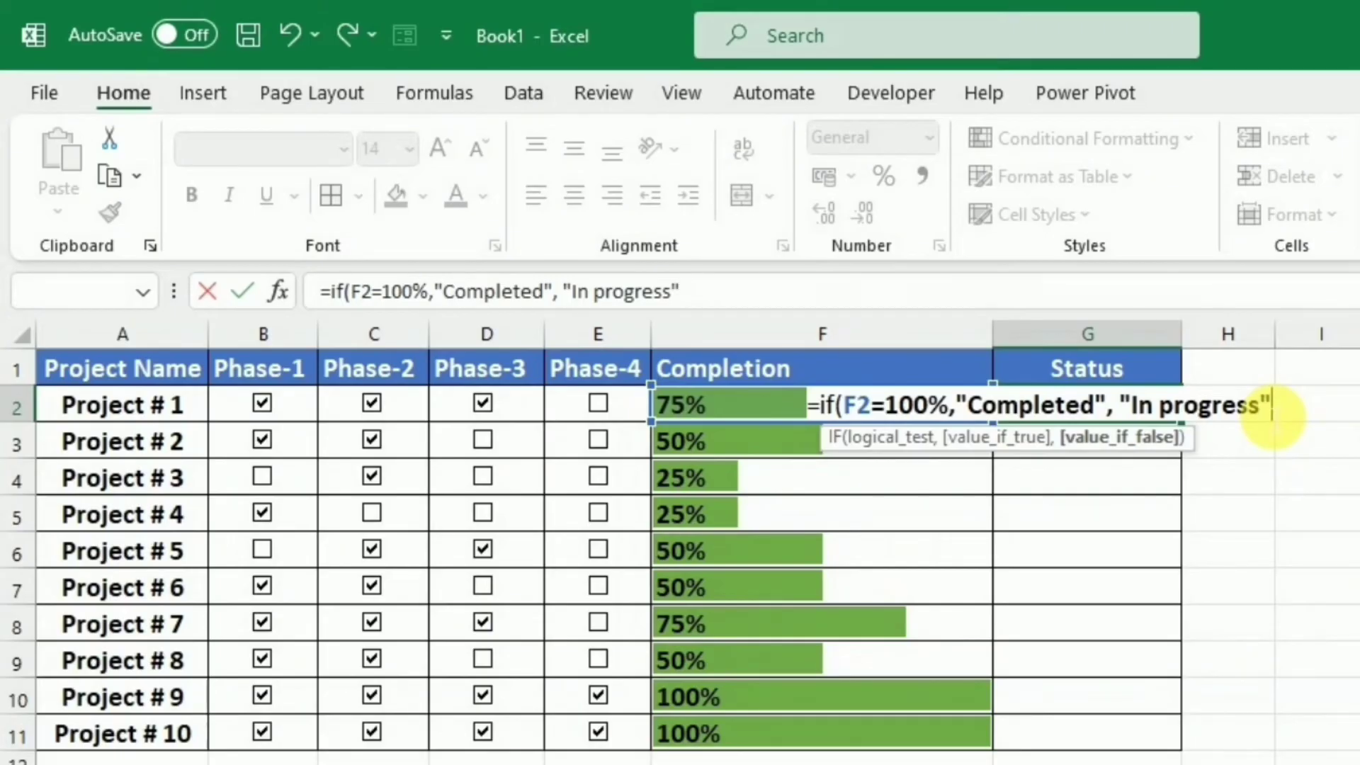
pyautogui.write(')')
# - Commit the Status formula, fill it down to G11, and tick Phase-4 for Project # 1
pyautogui.press('Return')
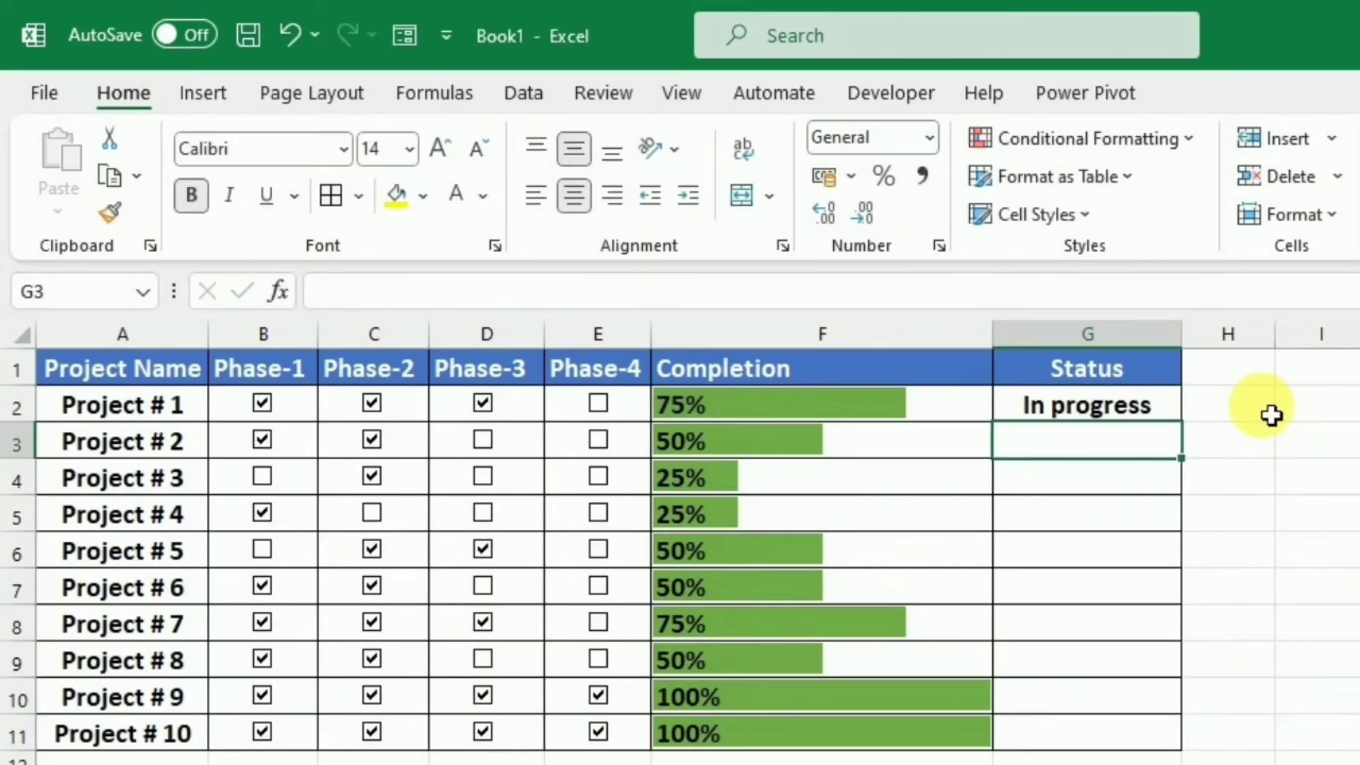
pyautogui.click(1169, 416)
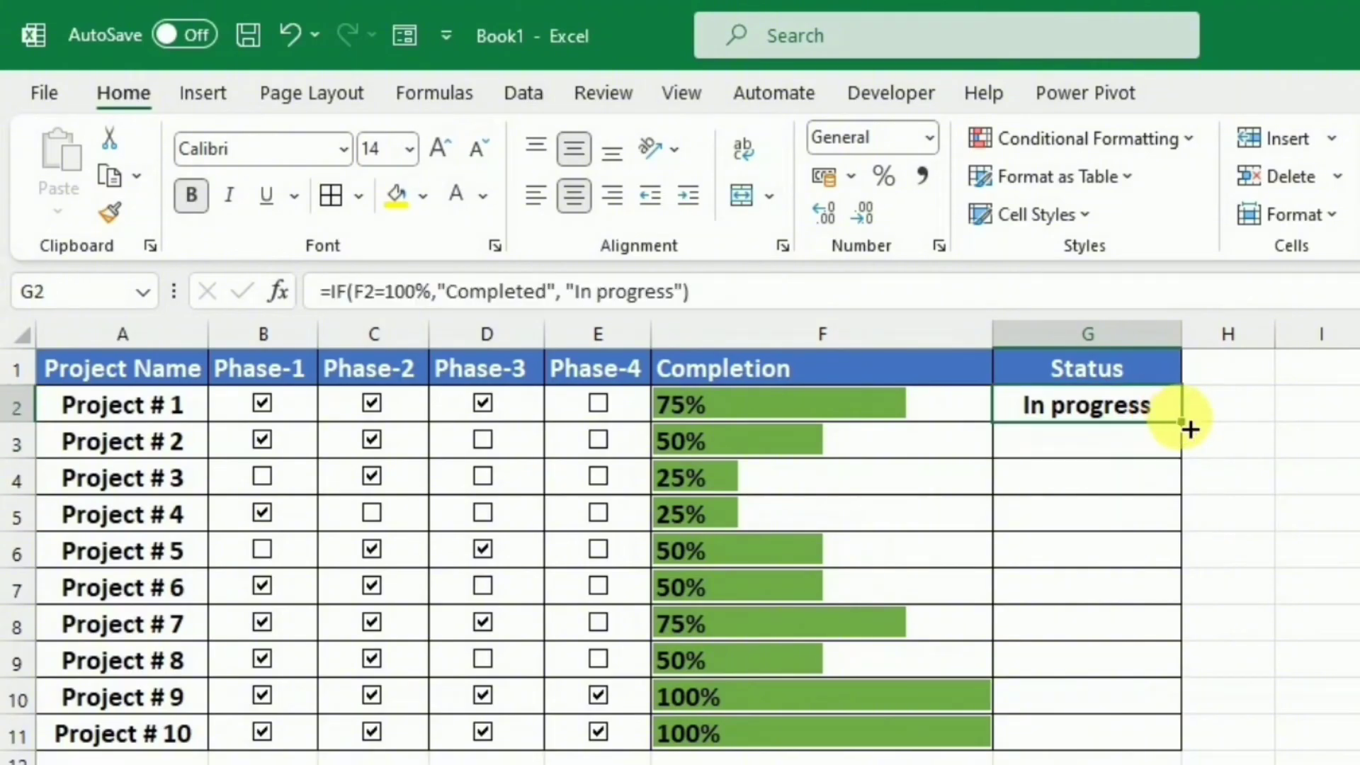
pyautogui.moveTo(1190, 429); pyautogui.dragTo(1174, 749)
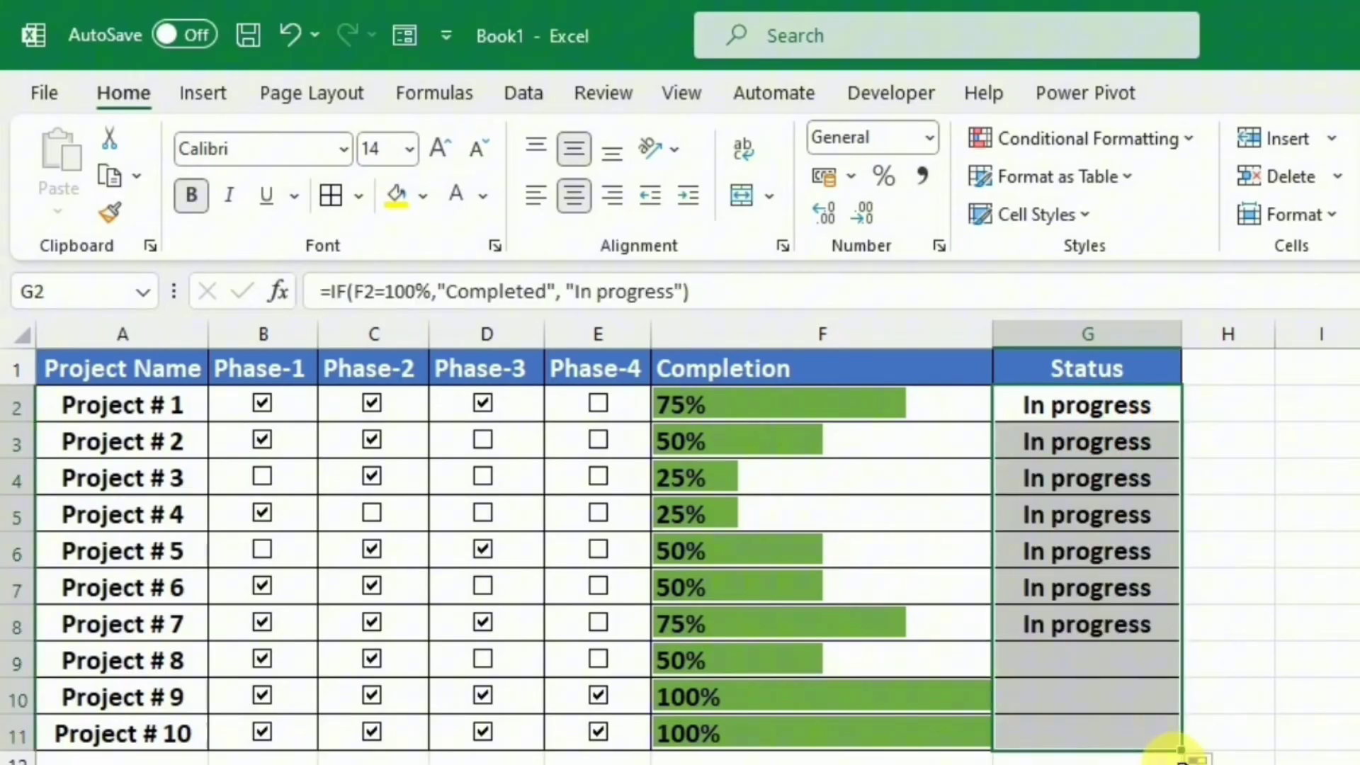
pyautogui.click(609, 409)
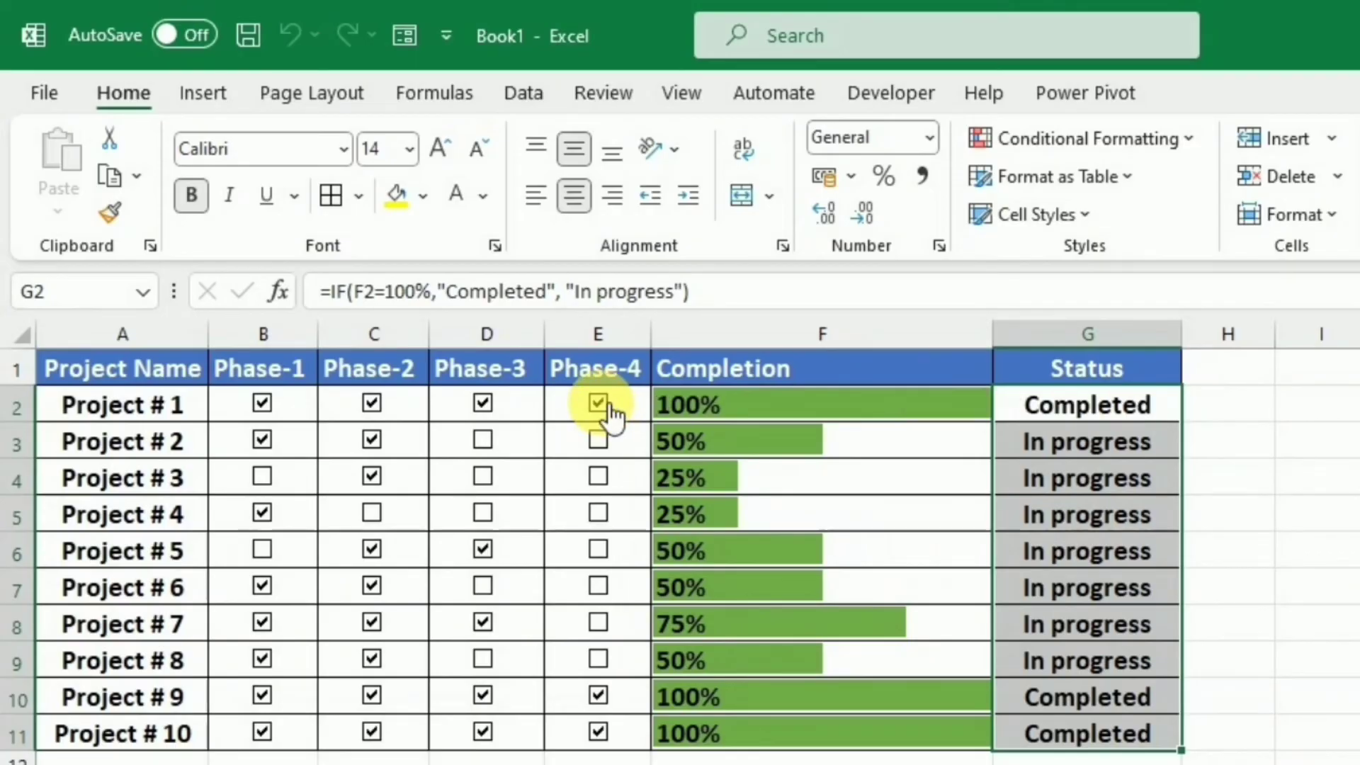
pyautogui.click(1166, 409)
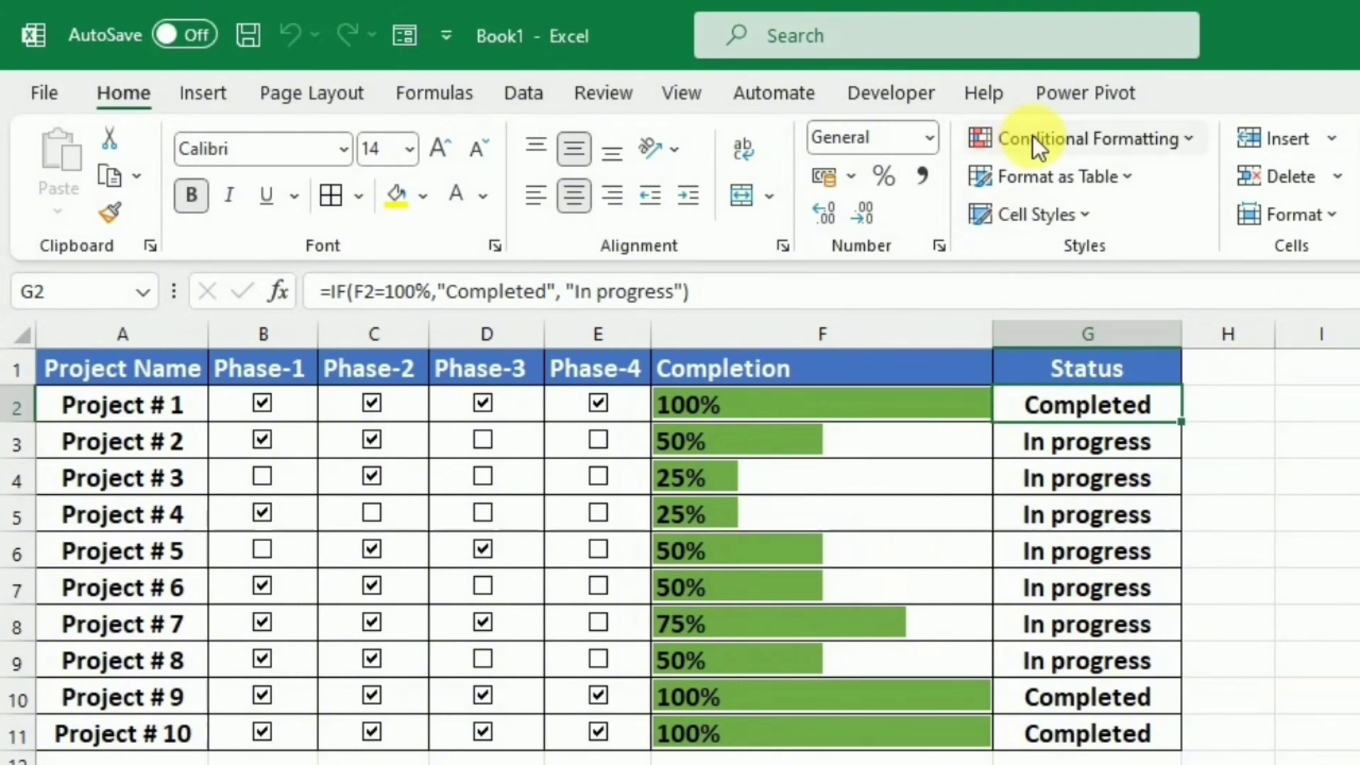
# - Create a new 'Format only cells that contain' rule matching Specific Text containing 'completed'
pyautogui.click(1177, 134)
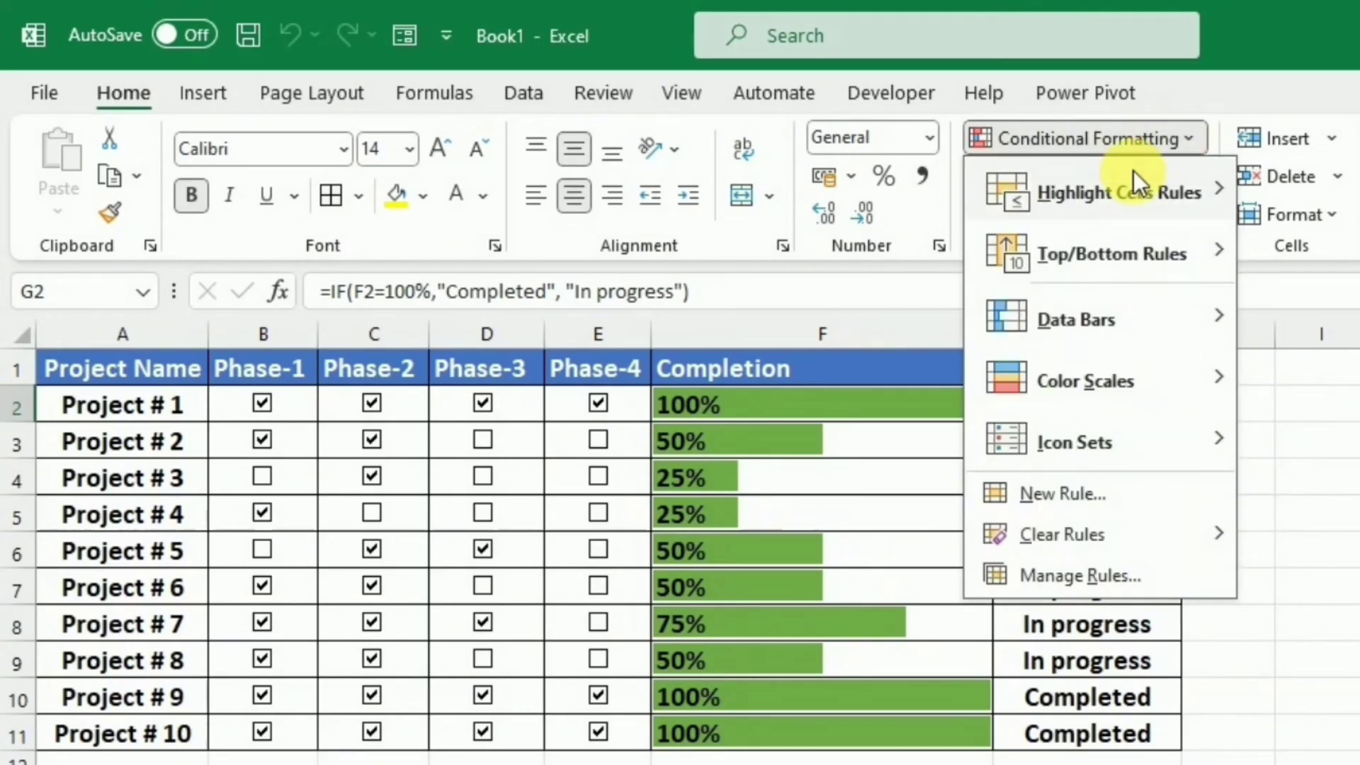
pyautogui.click(1033, 489)
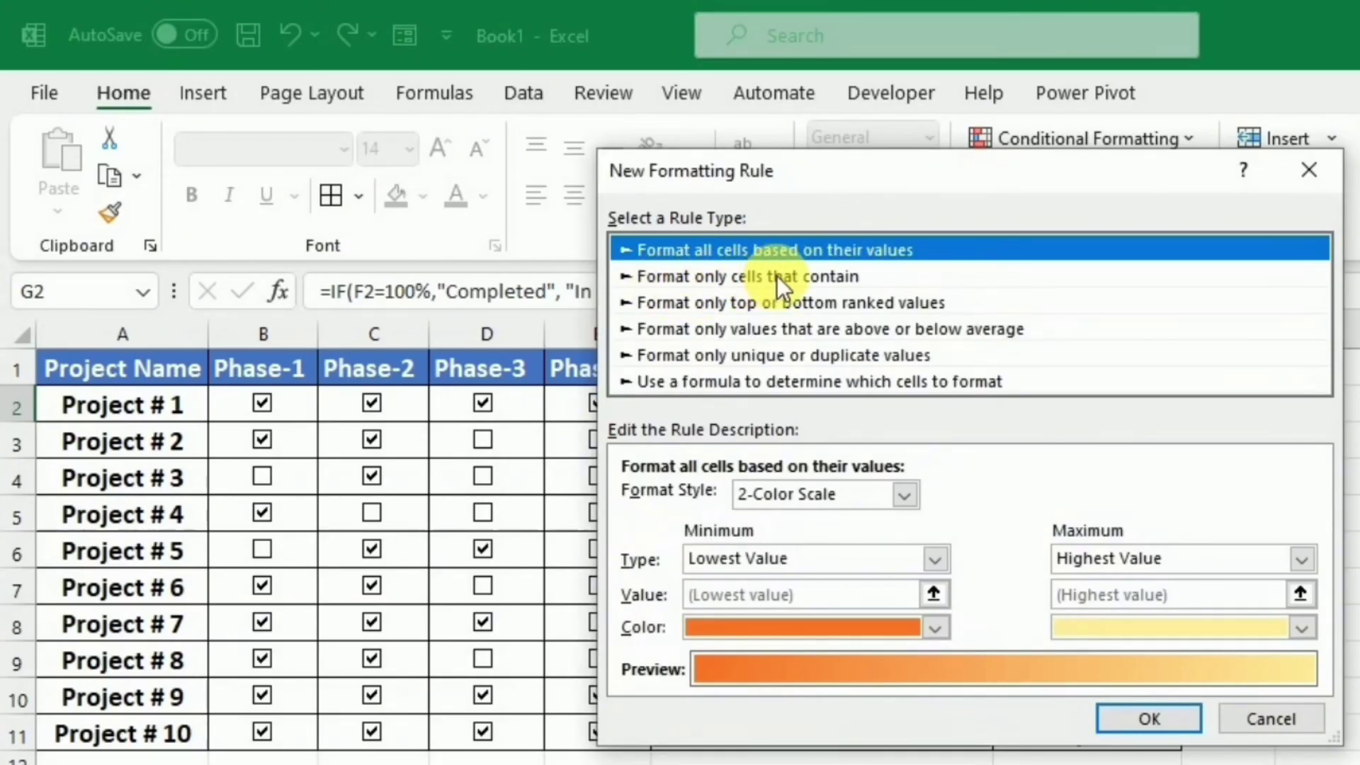
pyautogui.click(753, 274)
pyautogui.click(744, 501)
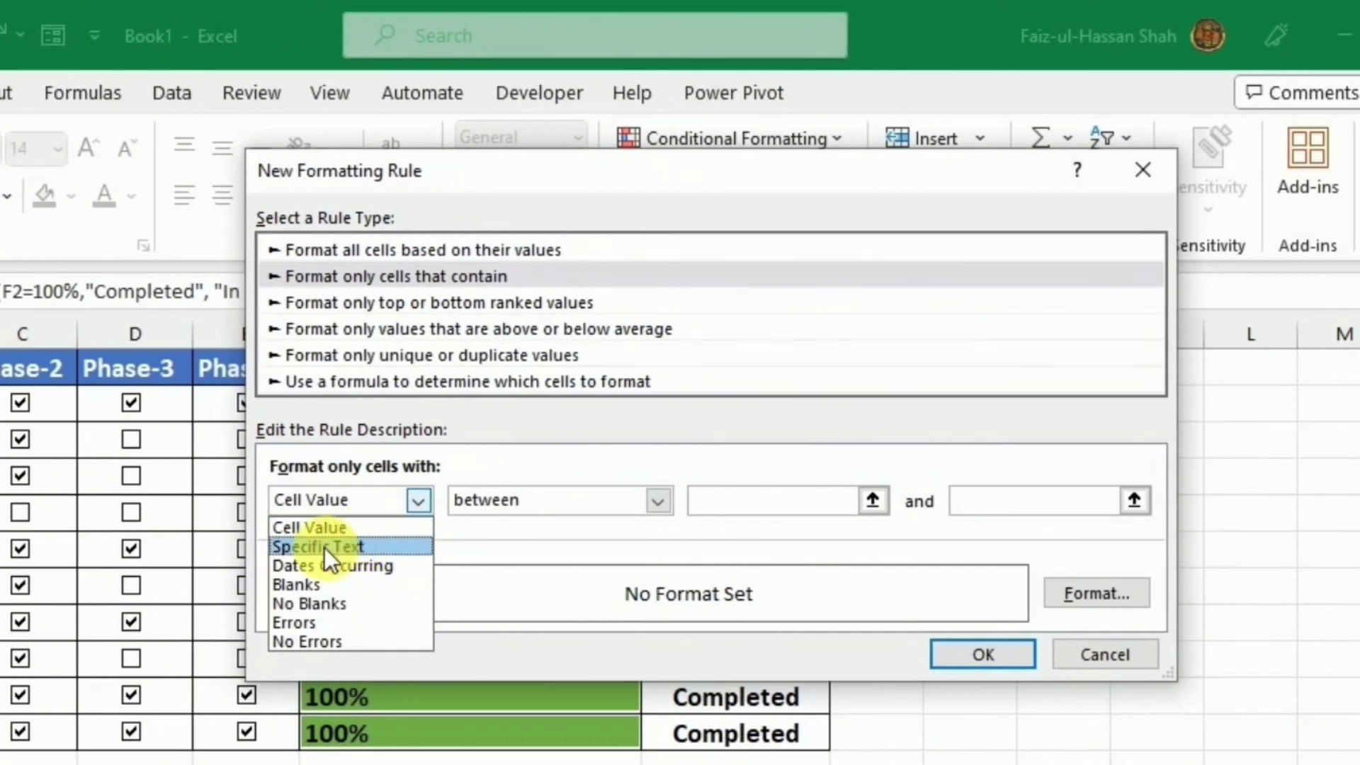
pyautogui.click(324, 547)
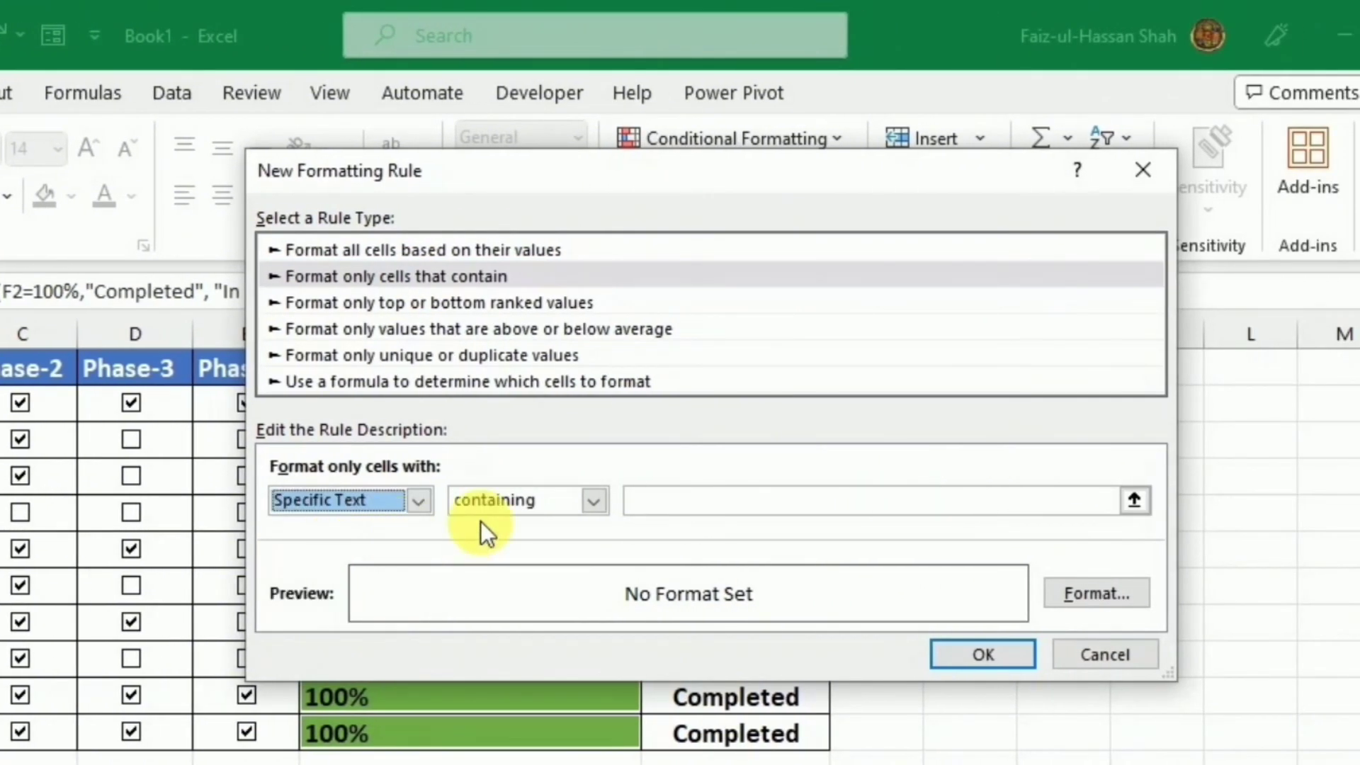
pyautogui.click(660, 504)
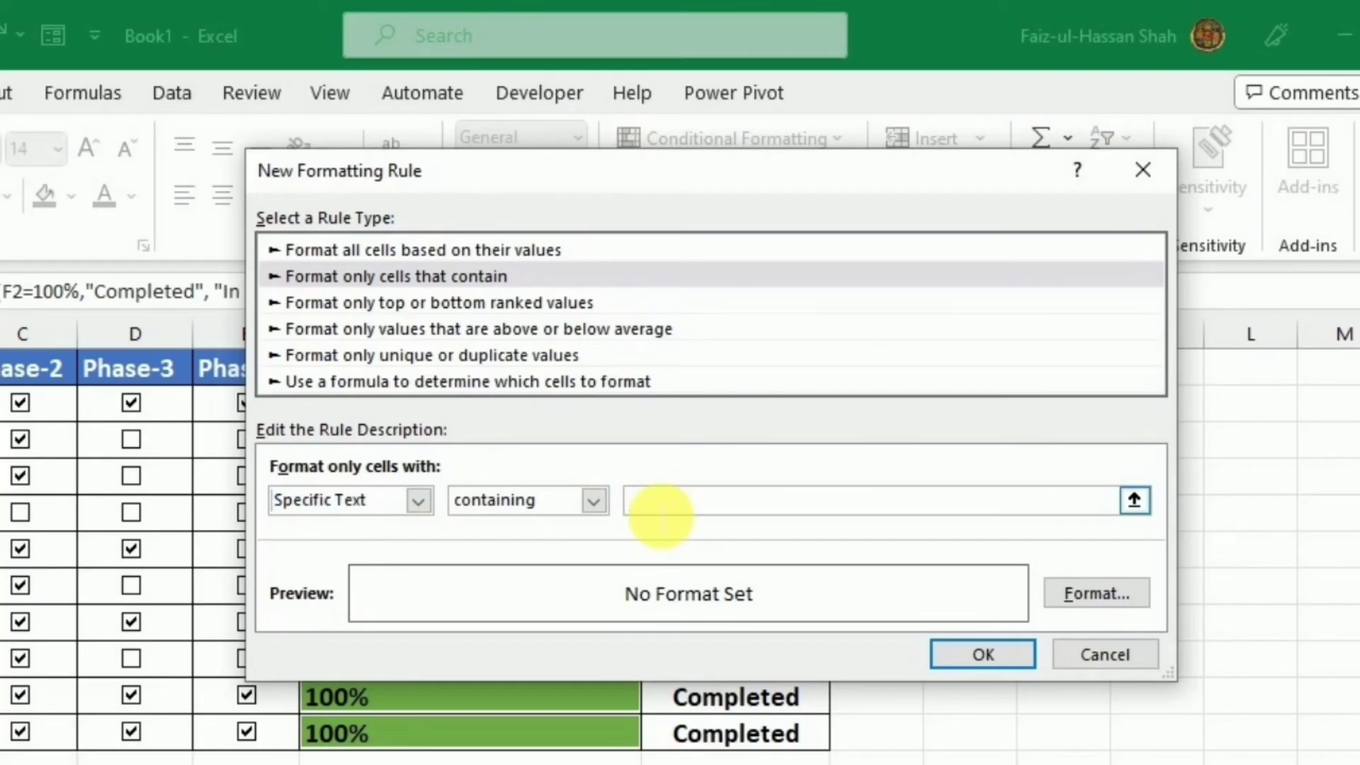
pyautogui.write('completed')
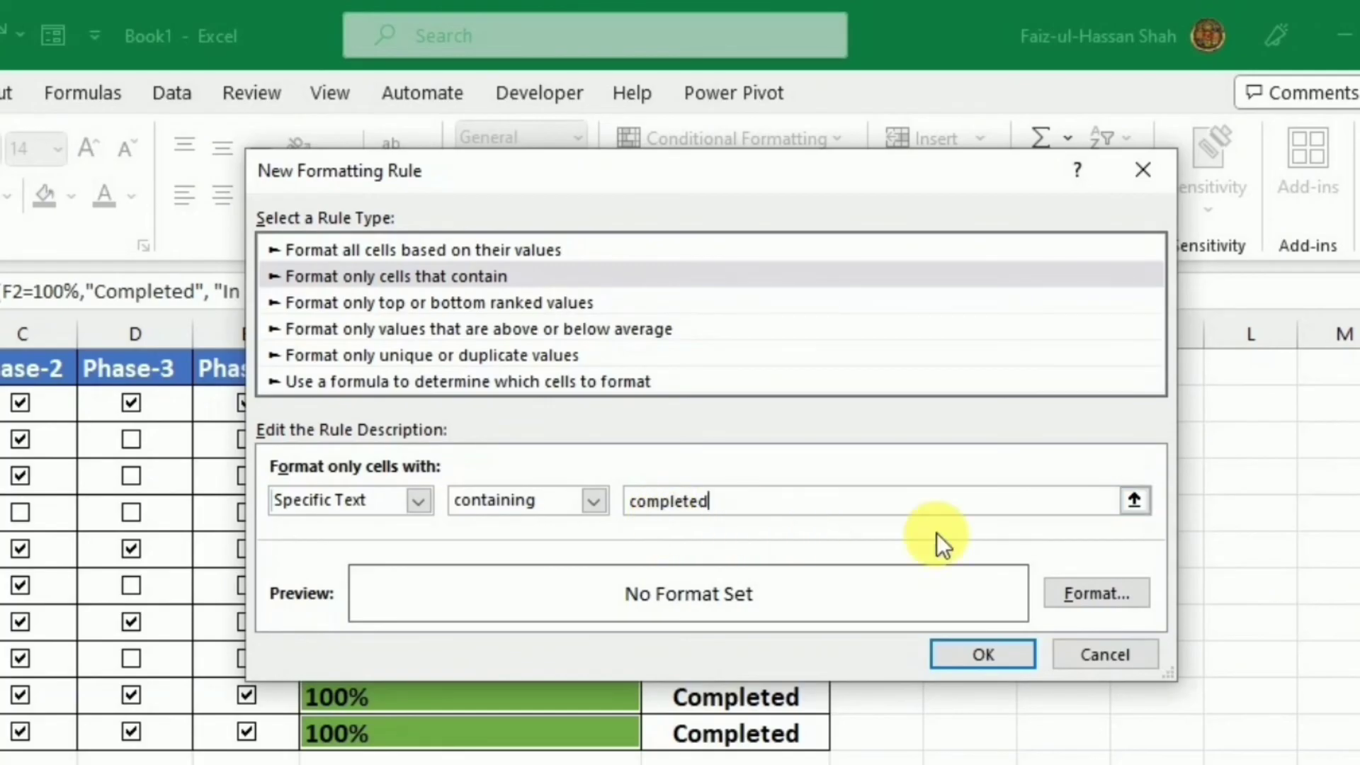
# - Give the rule a red fill with a red Color 2 gradient shaded From center
pyautogui.click(1057, 590)
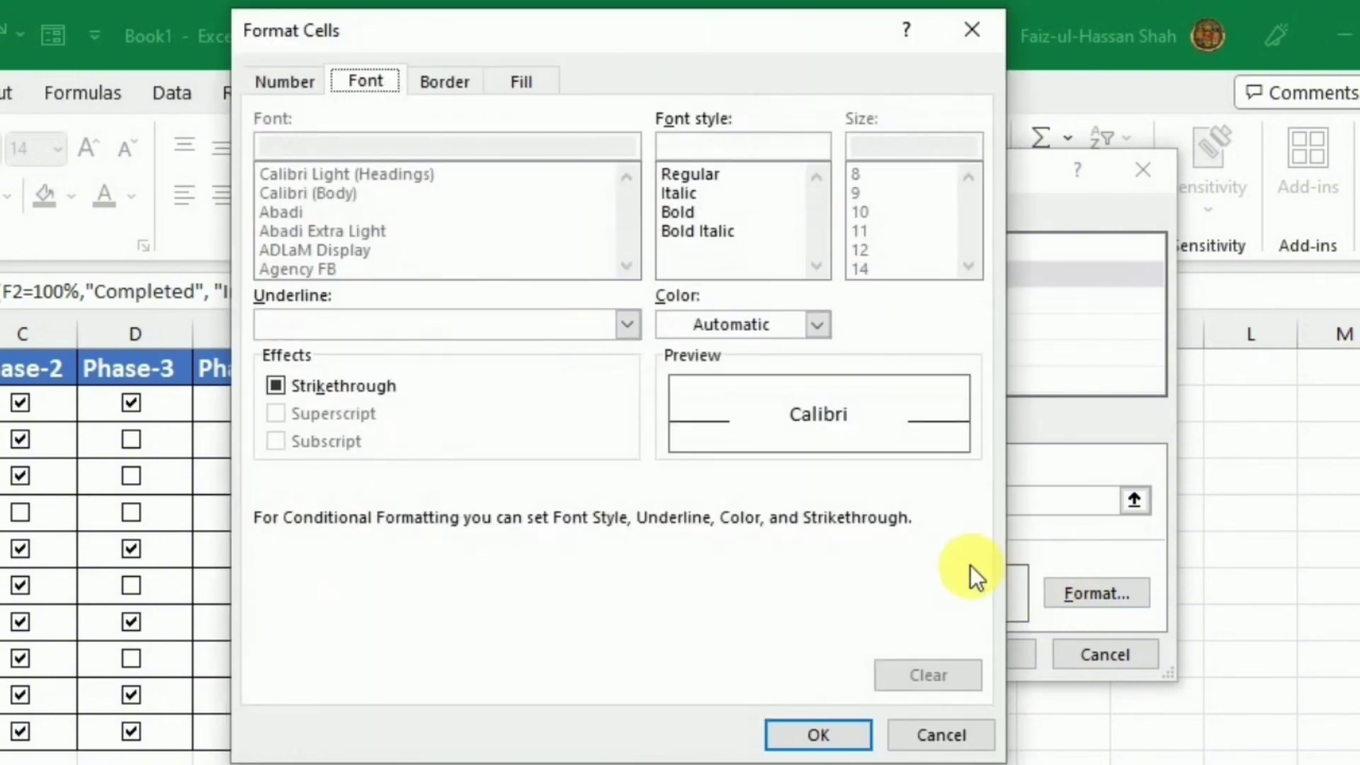
pyautogui.click(519, 82)
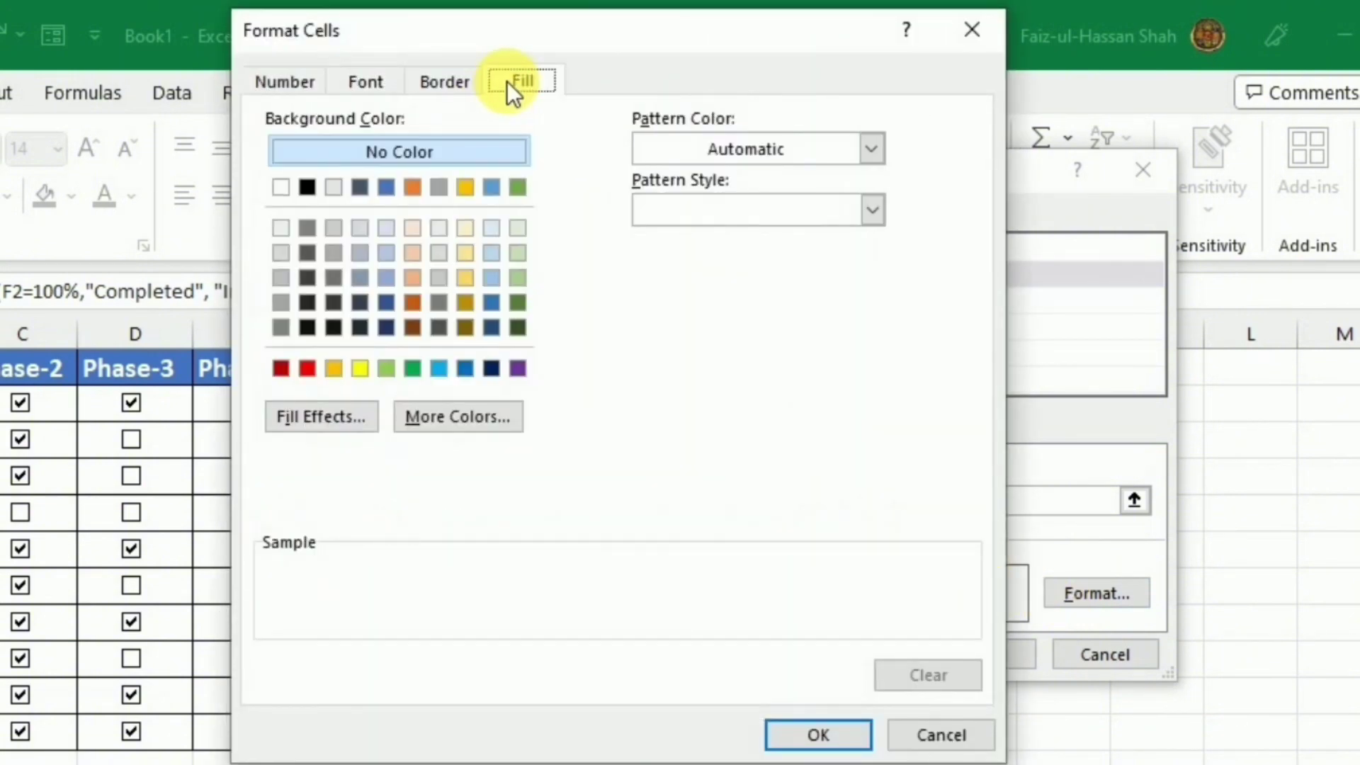
pyautogui.click(306, 367)
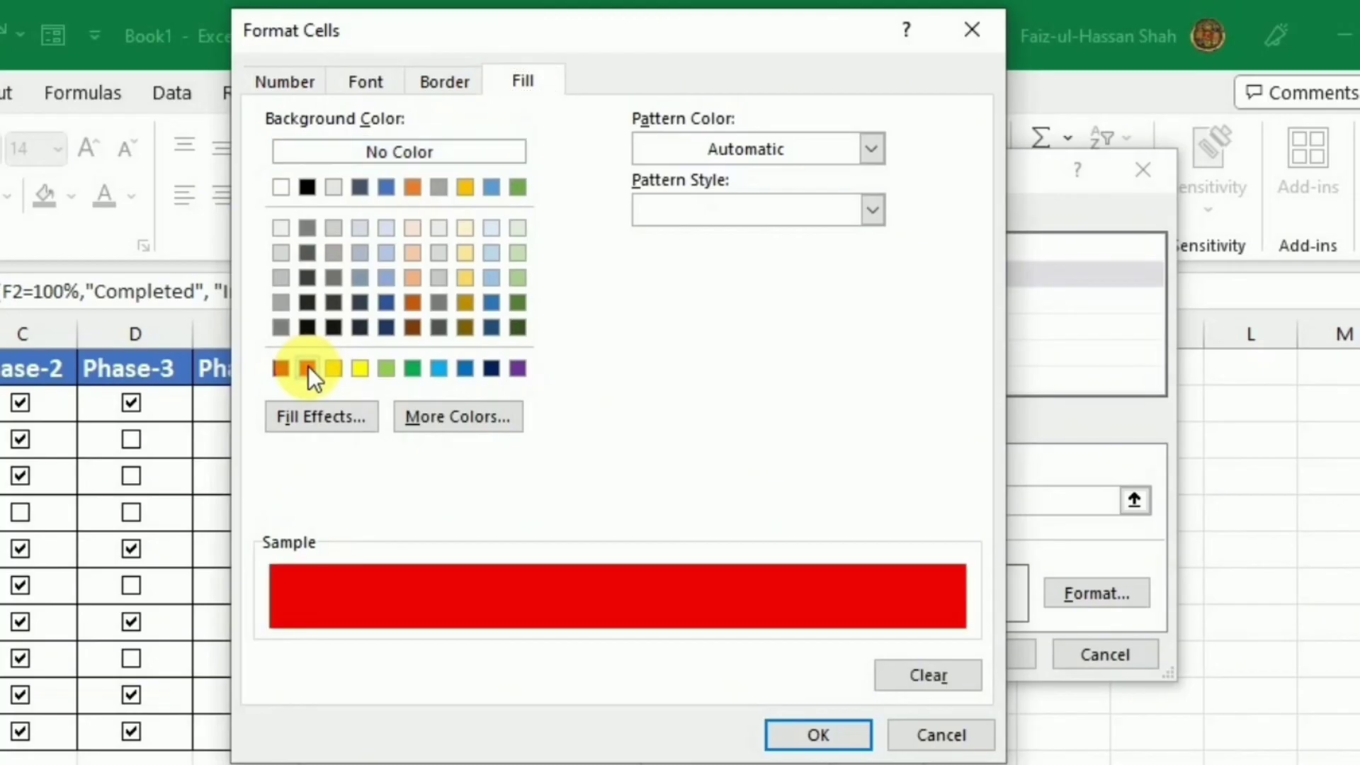
pyautogui.click(313, 418)
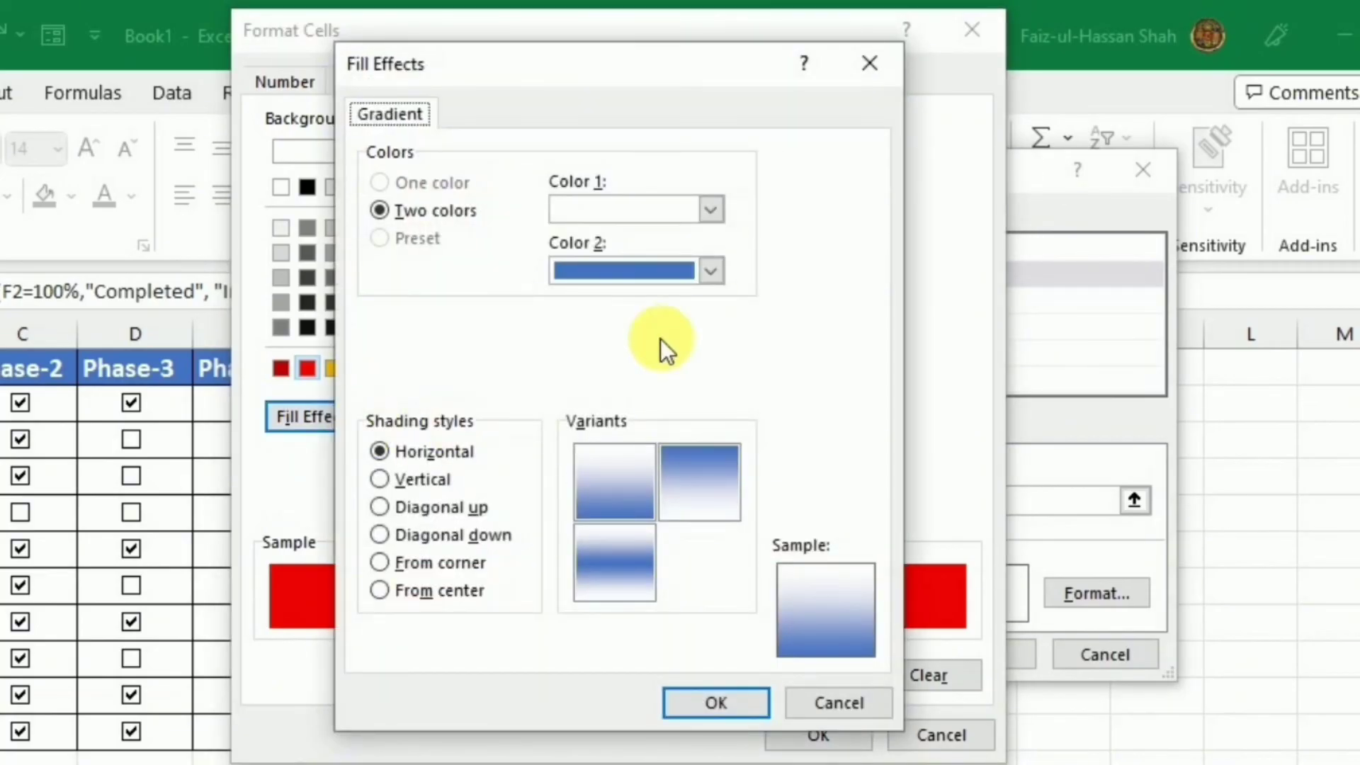
pyautogui.click(714, 273)
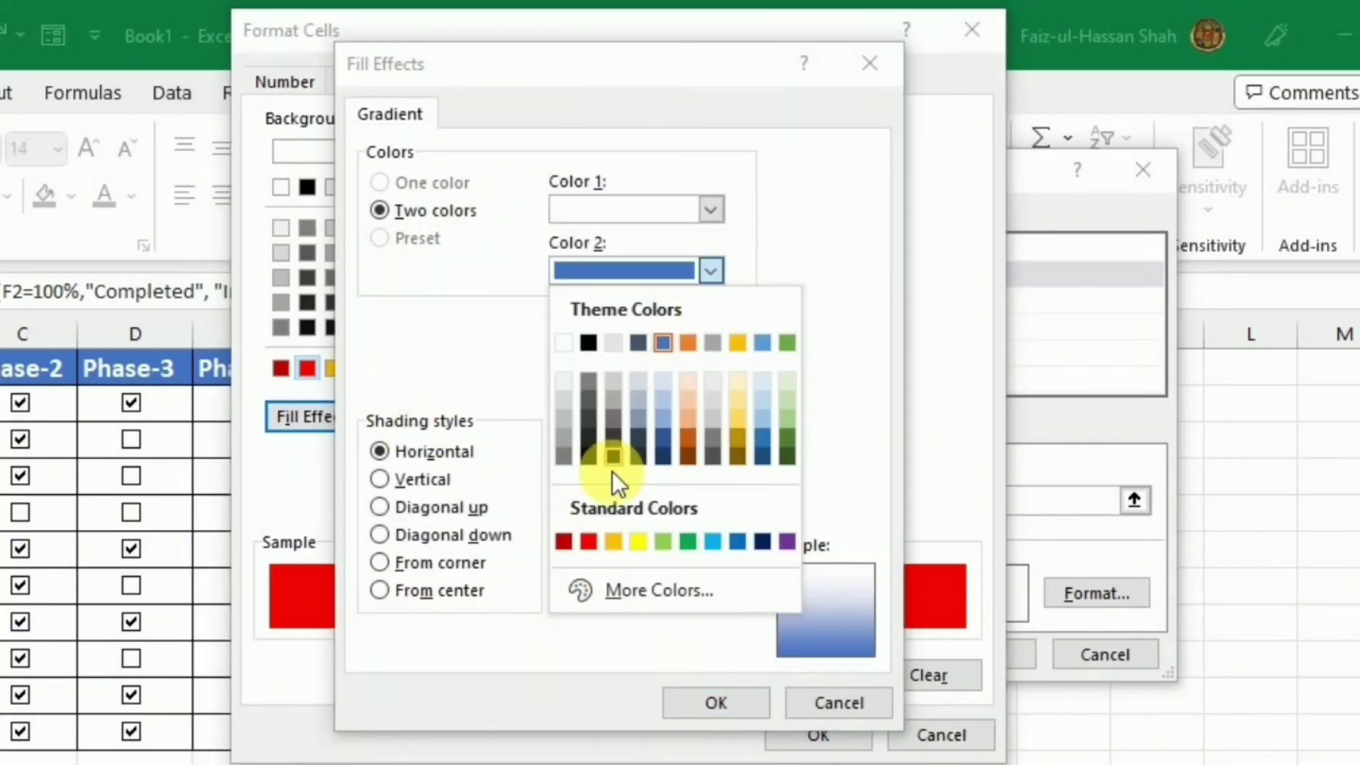
pyautogui.click(588, 541)
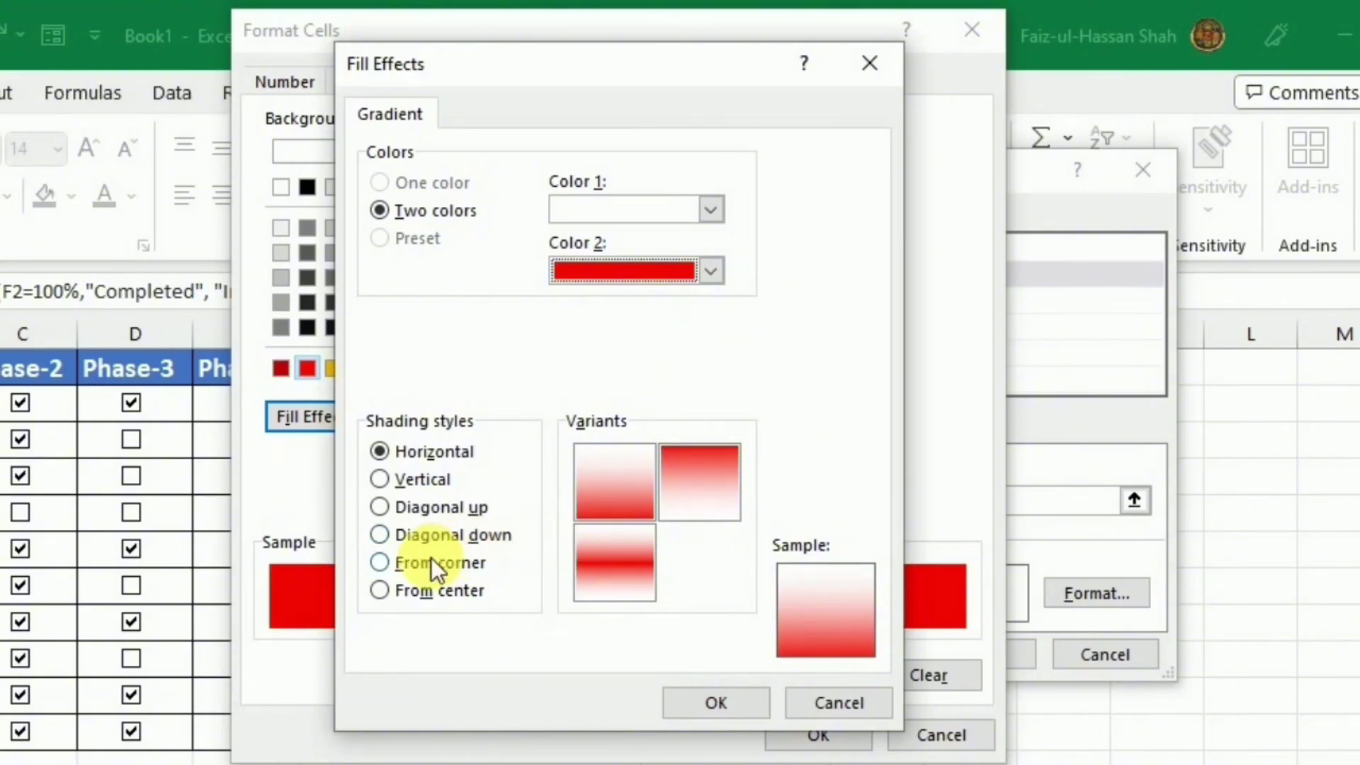
pyautogui.click(381, 591)
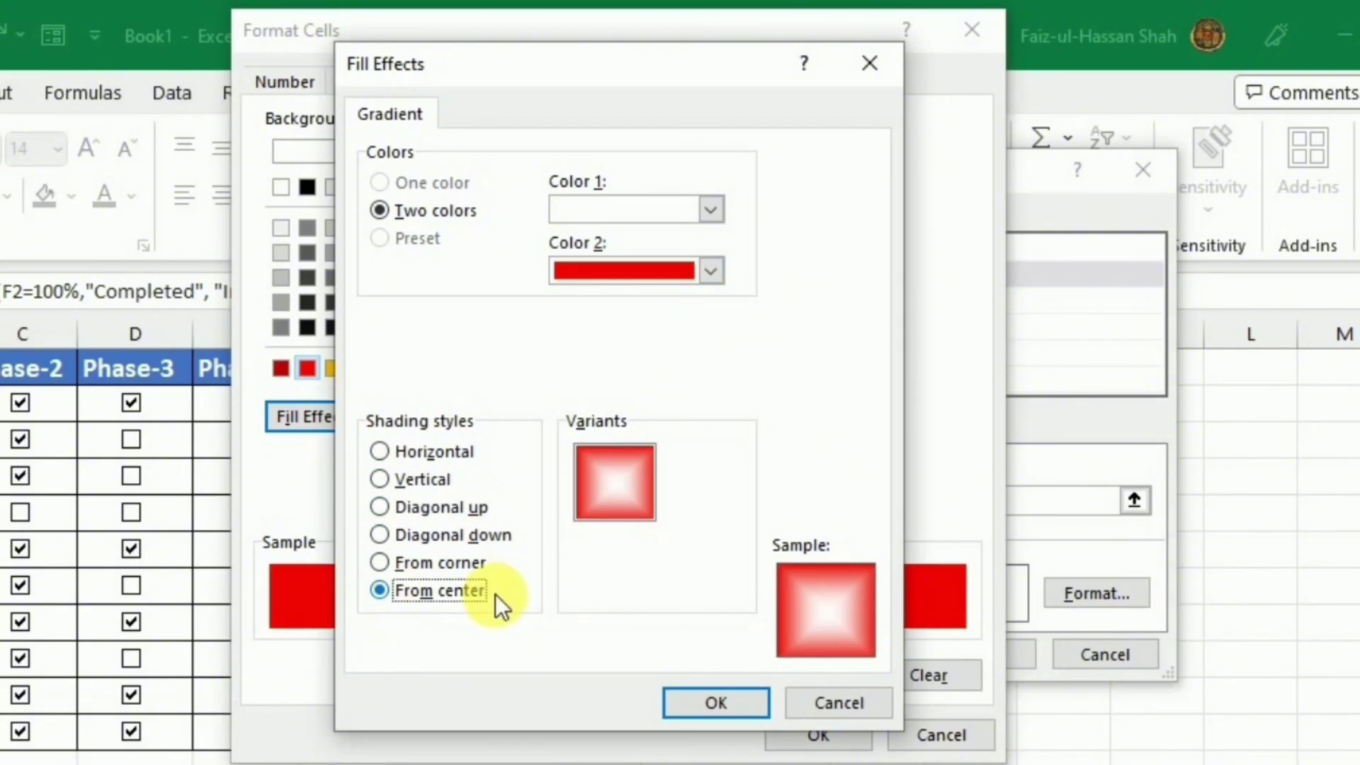
pyautogui.click(694, 702)
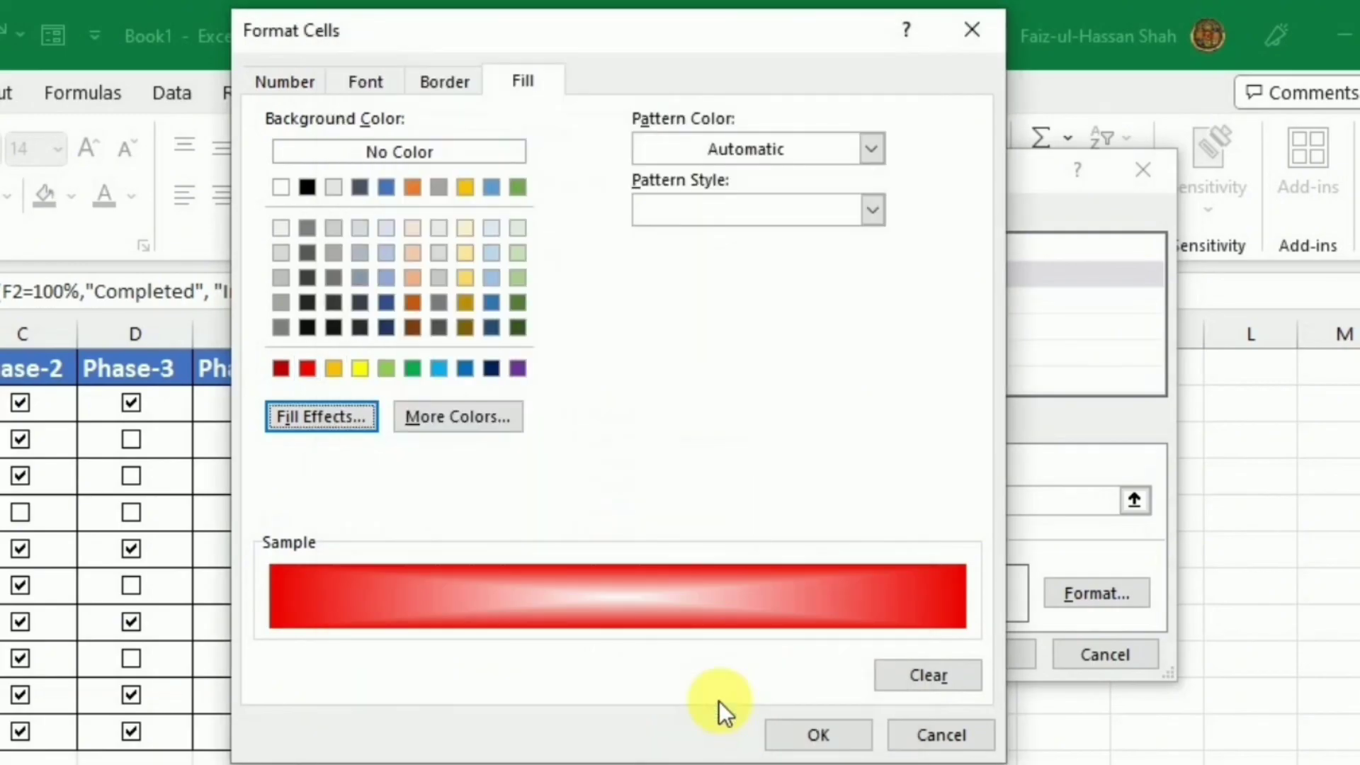
pyautogui.click(818, 733)
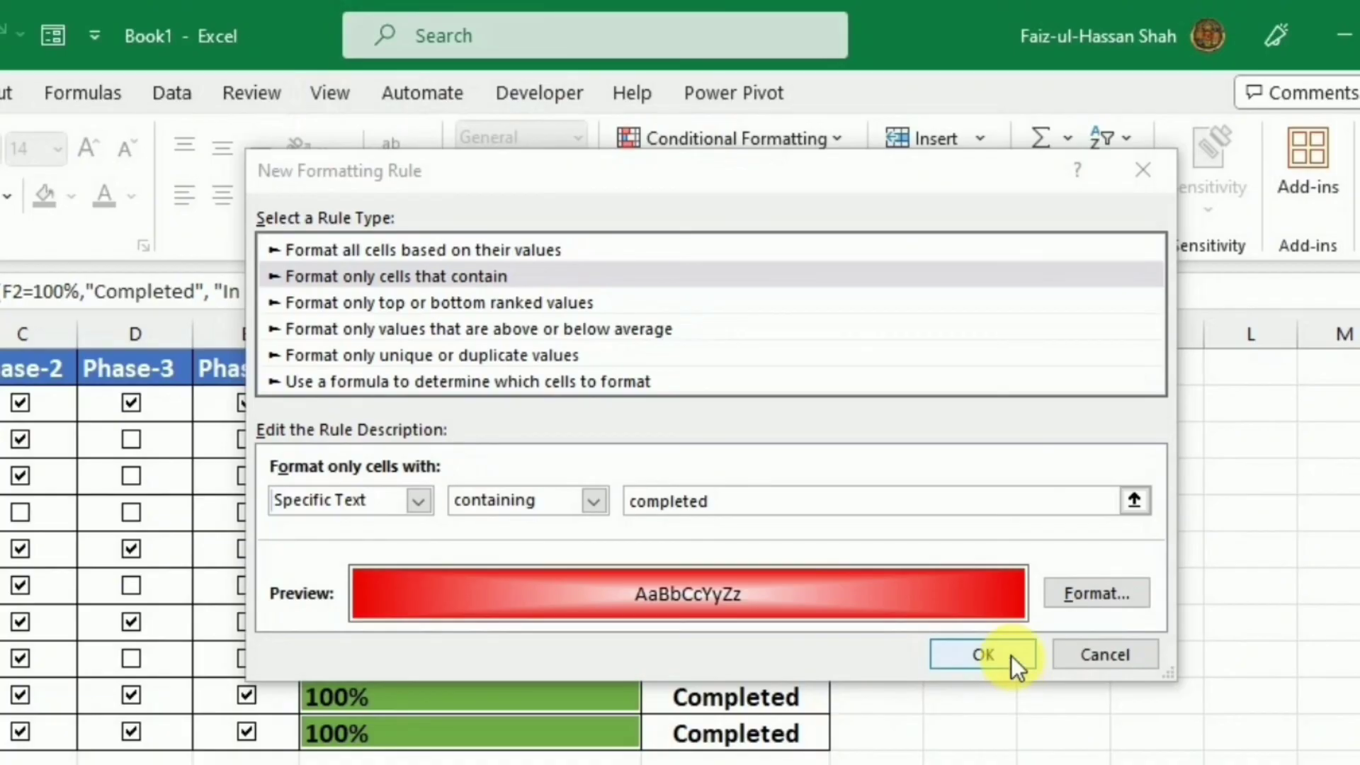
# - Apply the red gradient rule to G2 and extend its formatting down through G11
pyautogui.click(1011, 656)
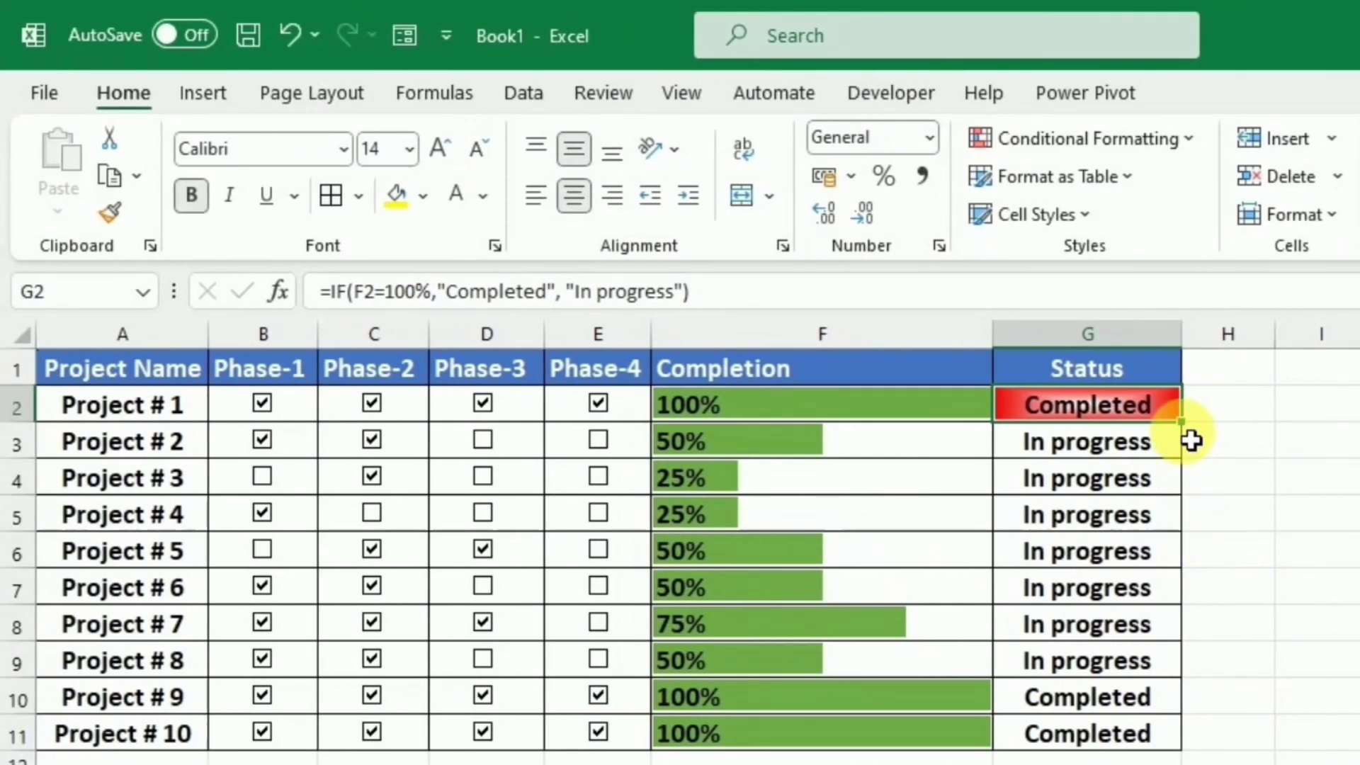
pyautogui.moveTo(1197, 434); pyautogui.dragTo(1202, 746)
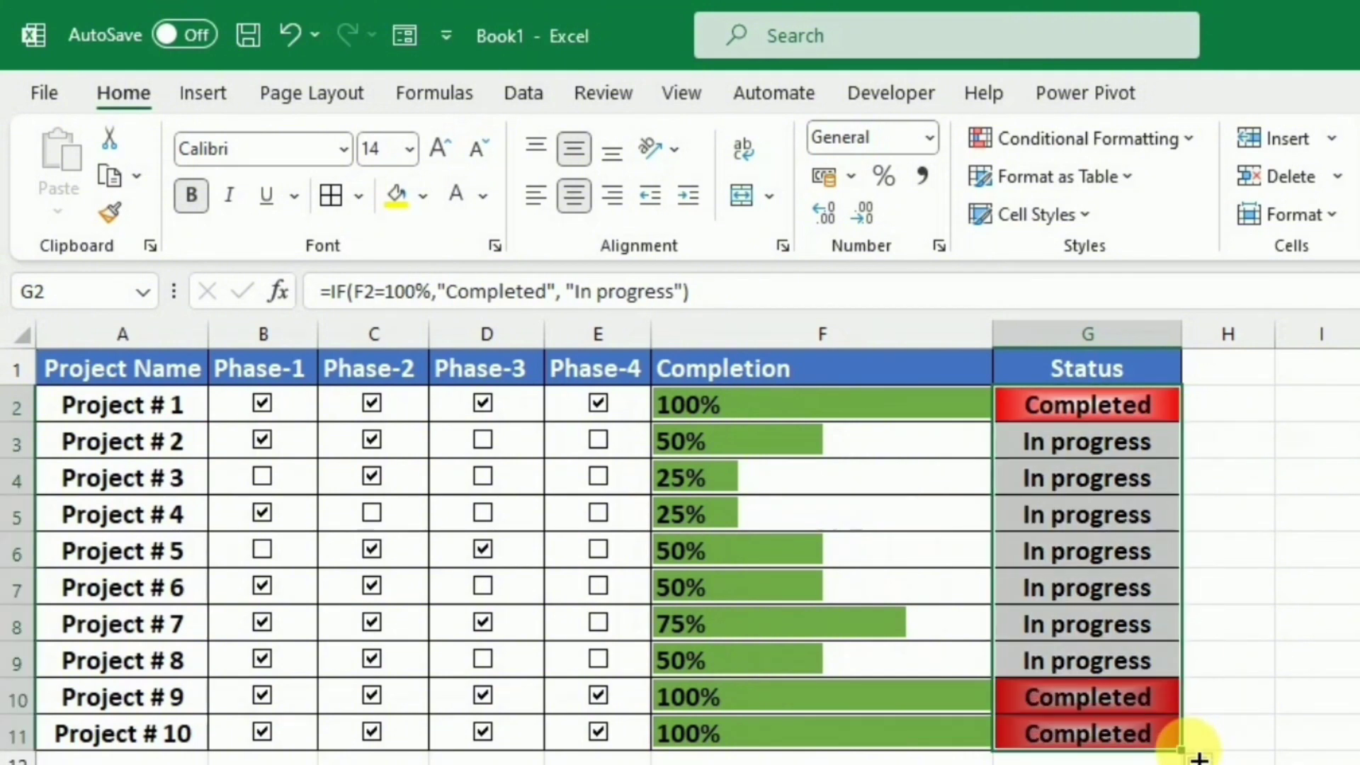
pyautogui.click(1176, 374)
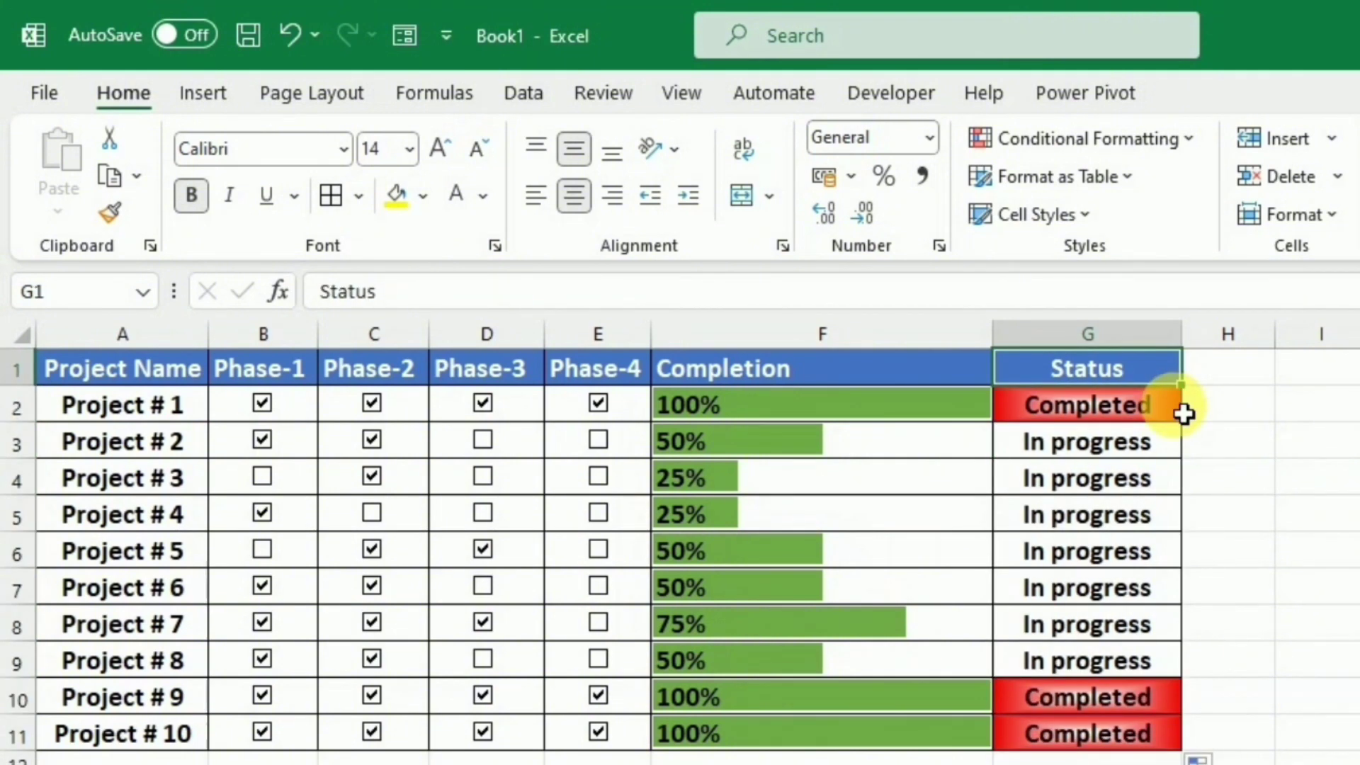